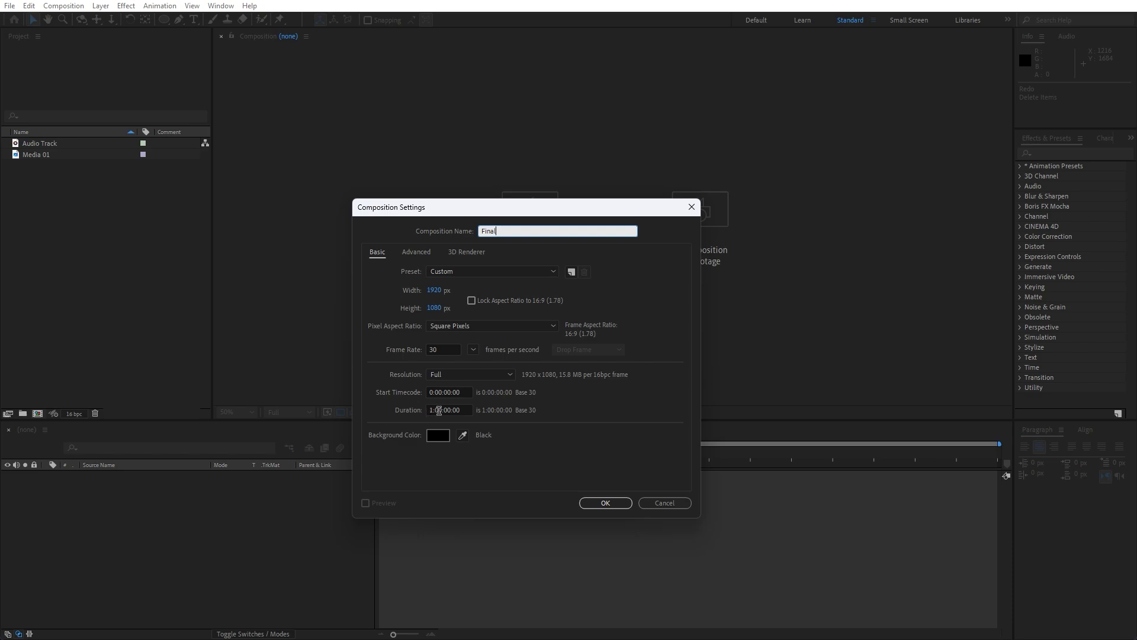
# Step: Create the 1920 x 1080, 30 fps composition named Final and add Media 01 to it as a layer
pyautogui.click(592, 503)
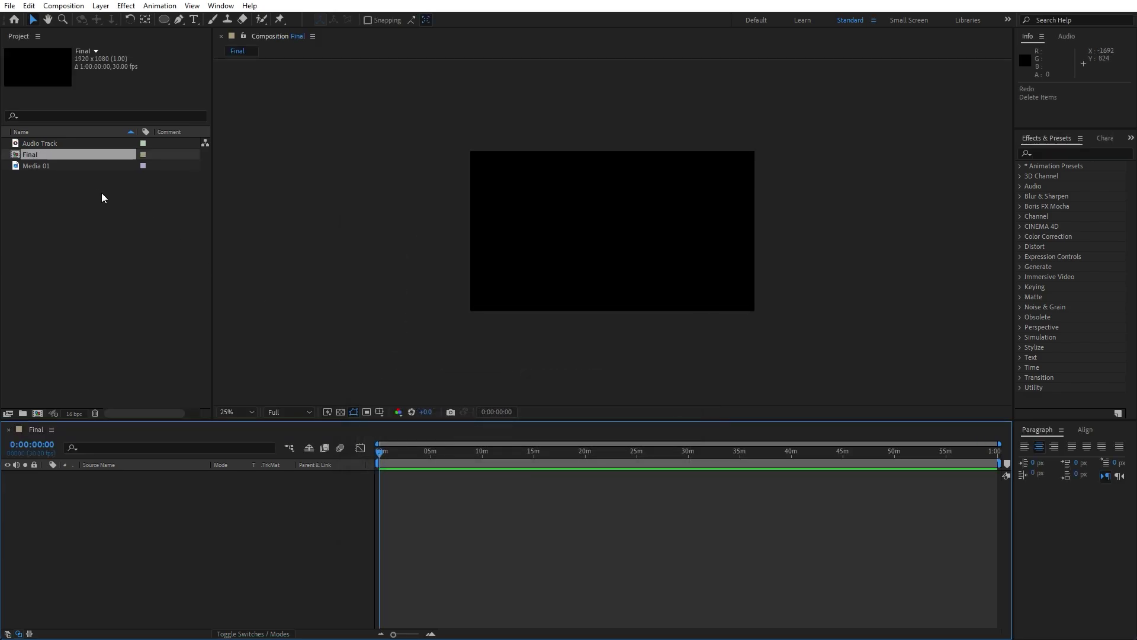
pyautogui.click(64, 168)
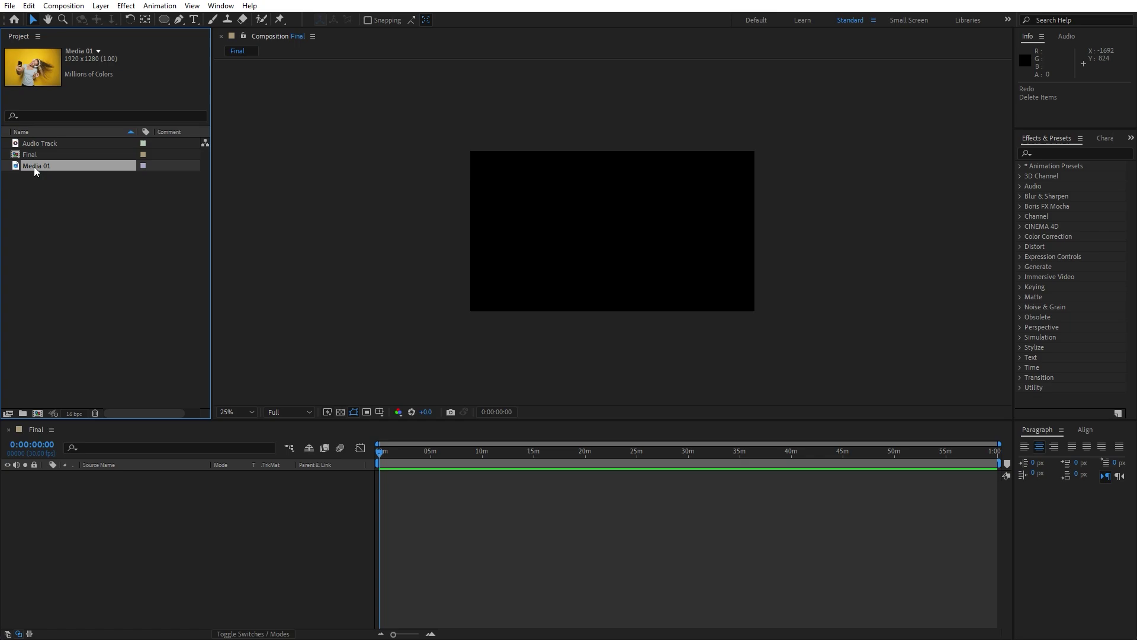
pyautogui.moveTo(30, 166); pyautogui.dragTo(189, 521)
# Step: Move the Media 01 layer up by setting its vertical position to 500
pyautogui.press('p')
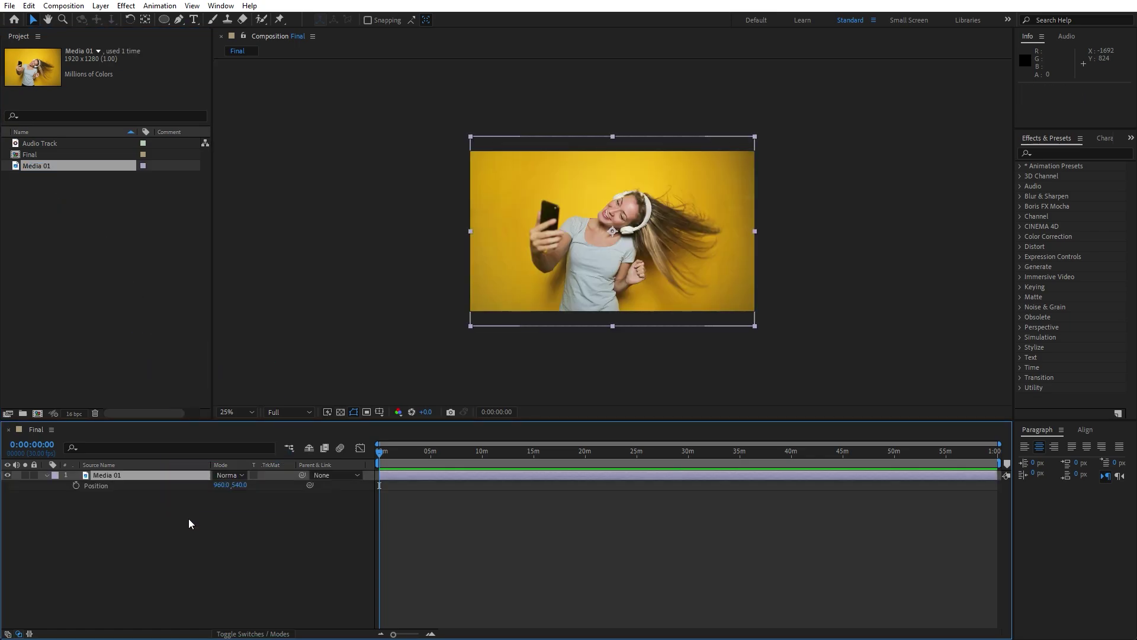
pyautogui.moveTo(239, 485); pyautogui.dragTo(223, 485)
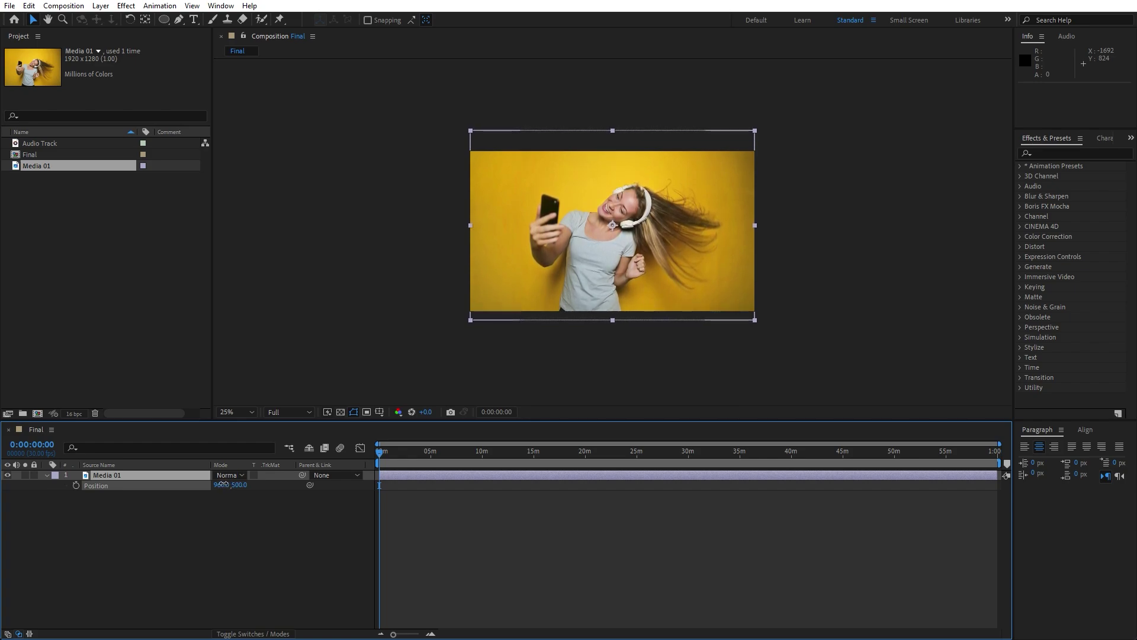
pyautogui.click(212, 528)
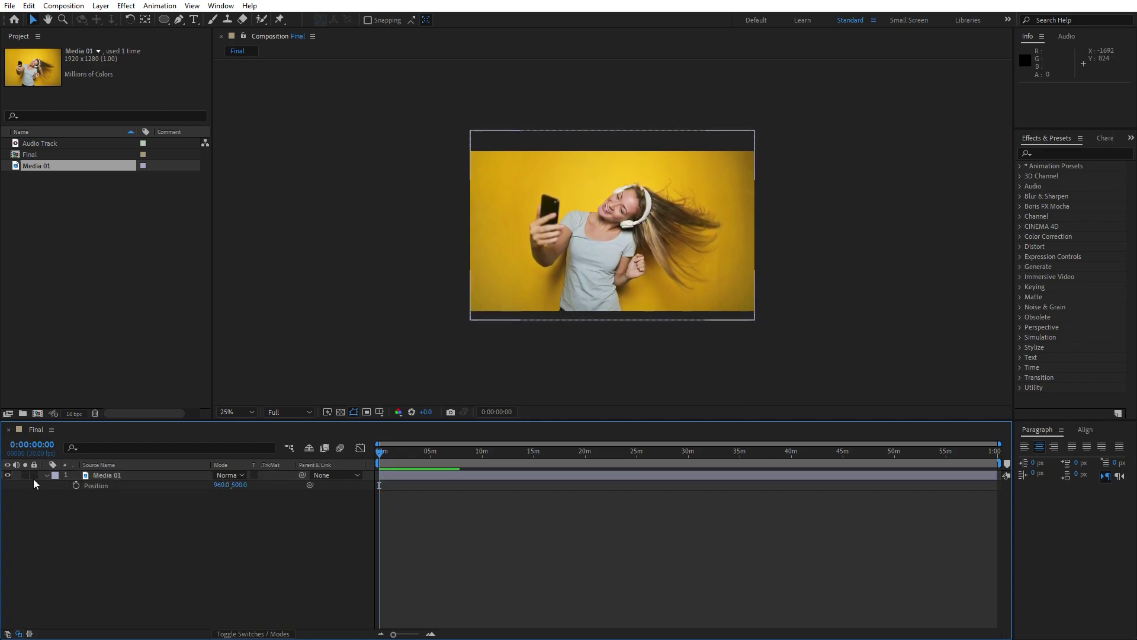
pyautogui.click(47, 475)
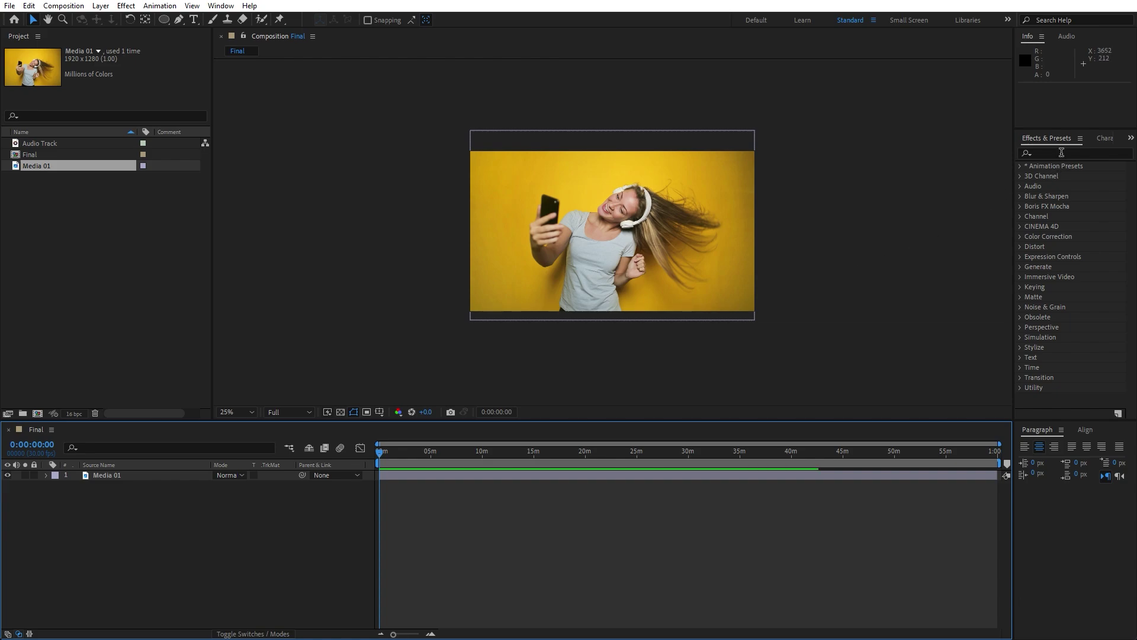
# Step: Find the CC Toner effect and apply it to the Media 01 layer
pyautogui.click(226, 7)
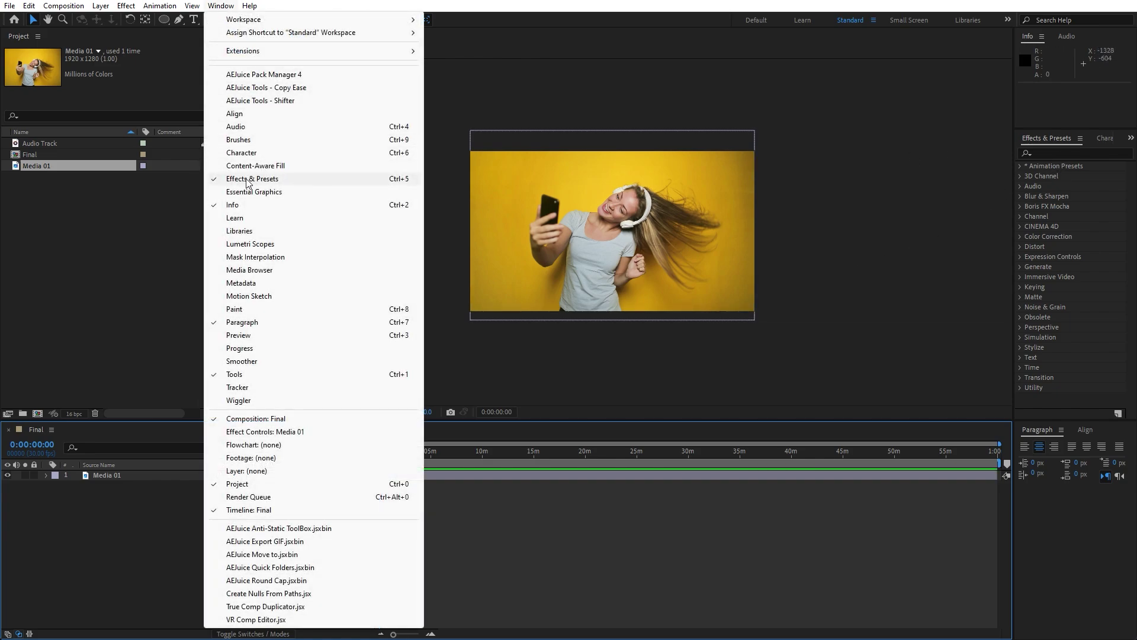
pyautogui.click(1082, 154)
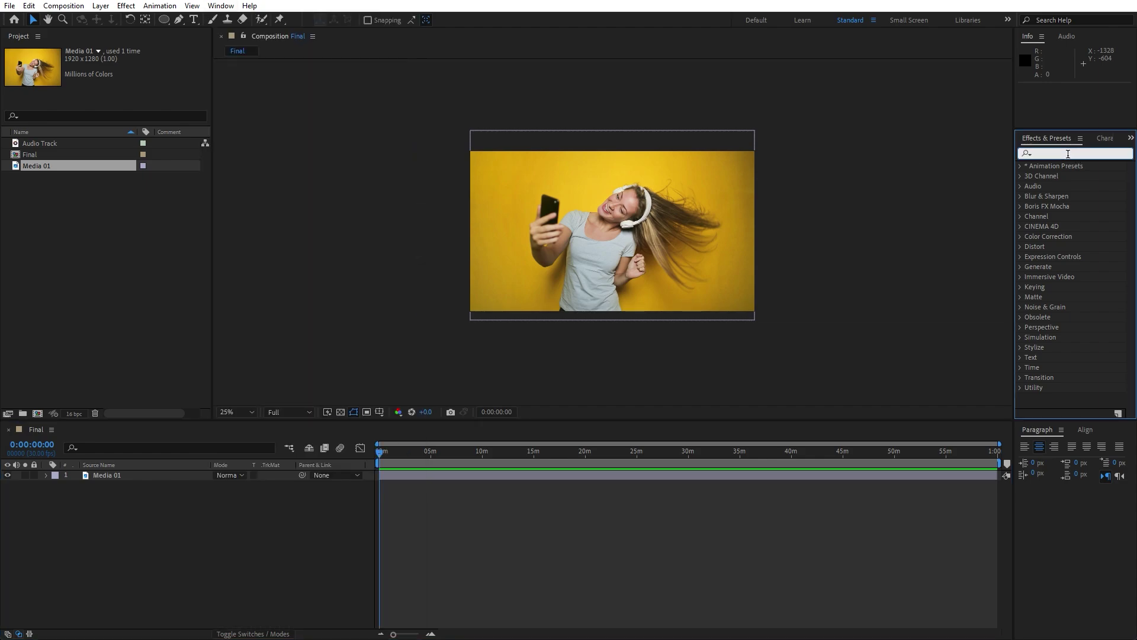
pyautogui.write('cc to')
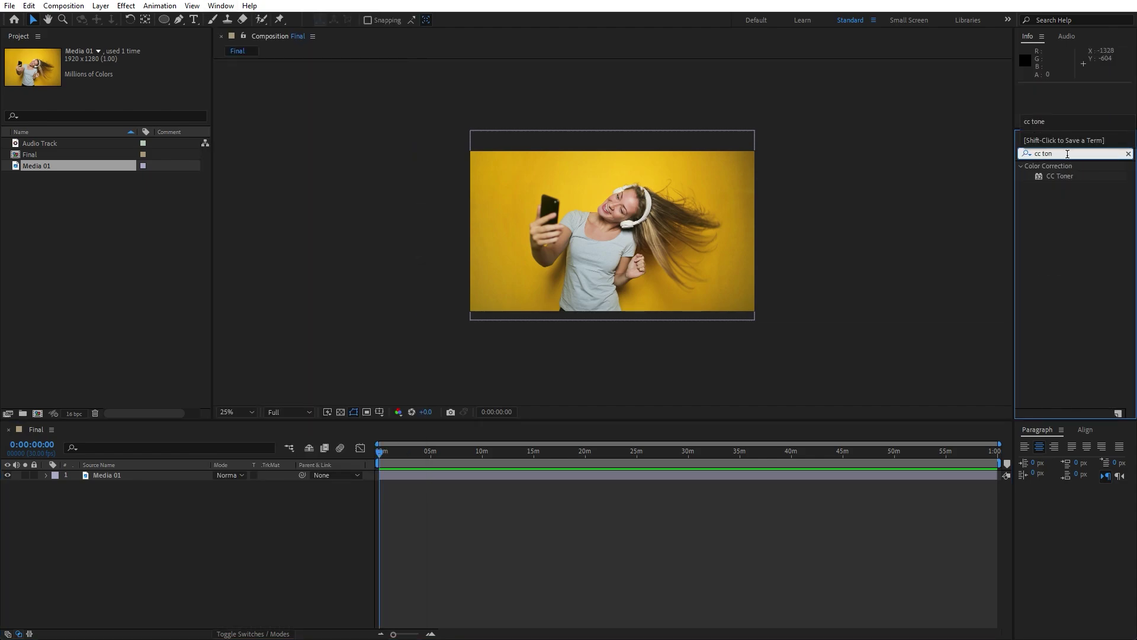
pyautogui.write('n')
pyautogui.moveTo(1064, 180); pyautogui.dragTo(155, 475)
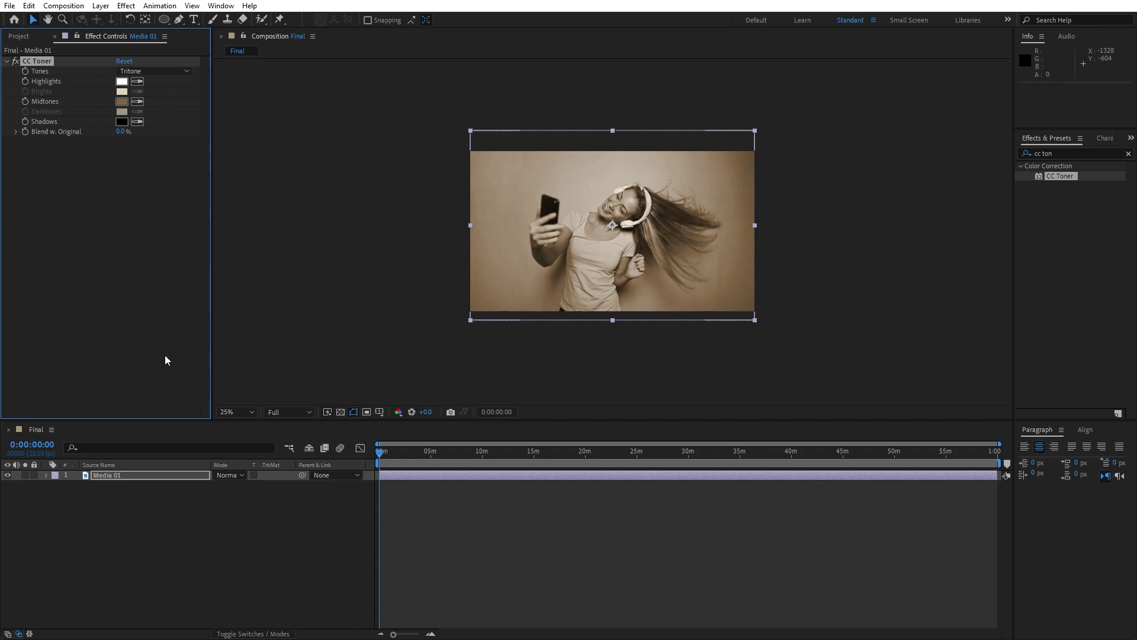
# Step: Set CC Toner on Media 01 to Duotone with the highlights colour E82C65
pyautogui.click(126, 69)
pyautogui.click(152, 82)
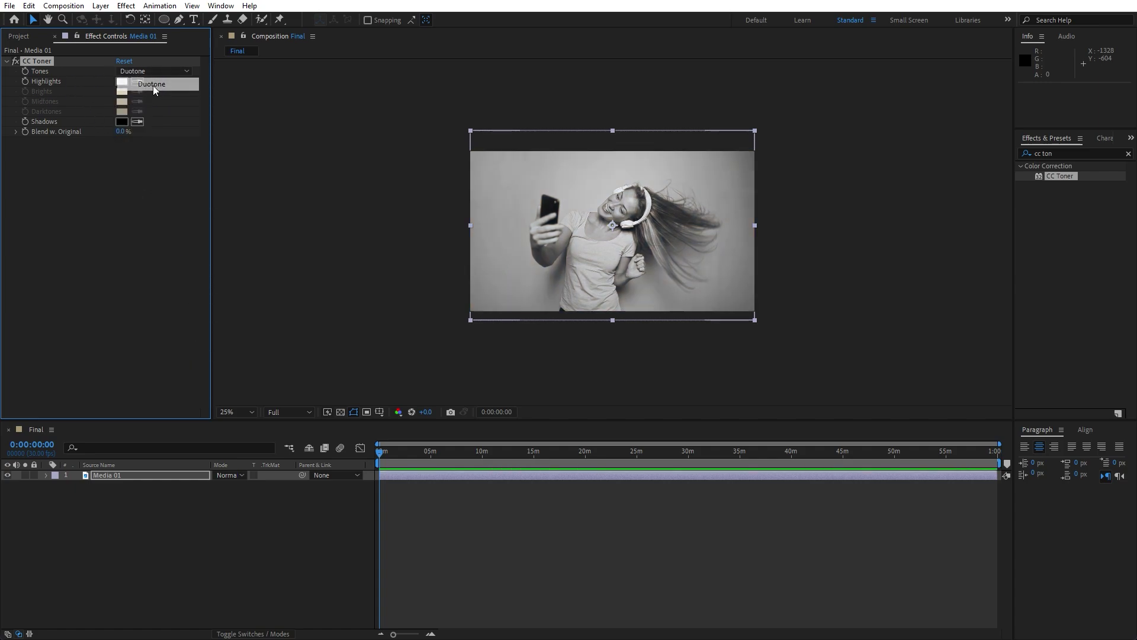
pyautogui.click(121, 82)
pyautogui.write('E82C65')
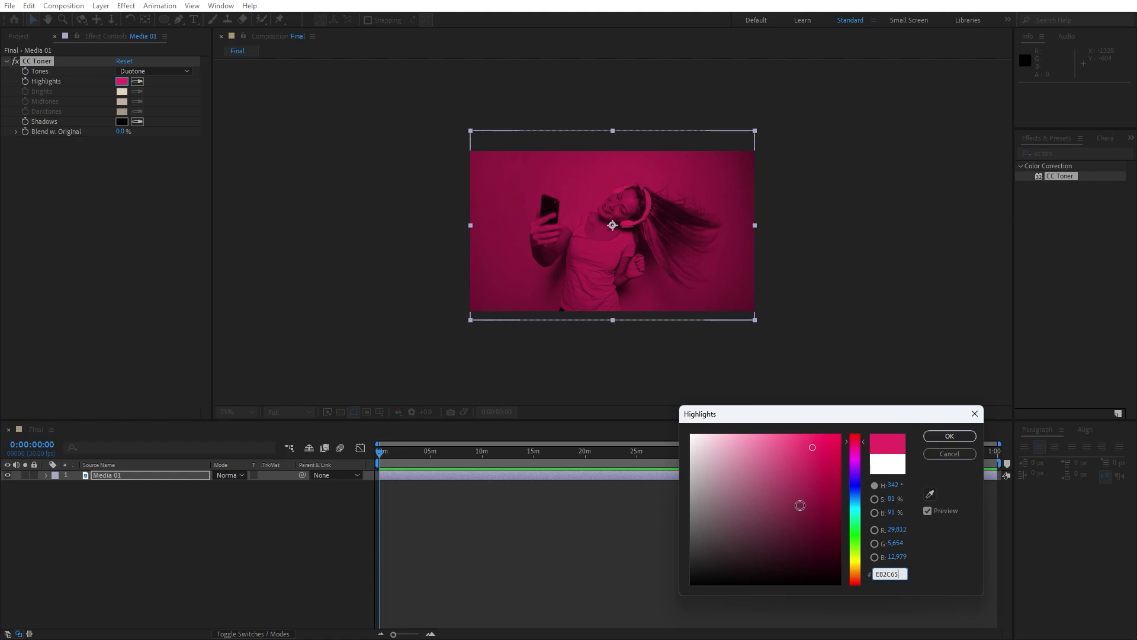
pyautogui.click(946, 437)
pyautogui.click(55, 36)
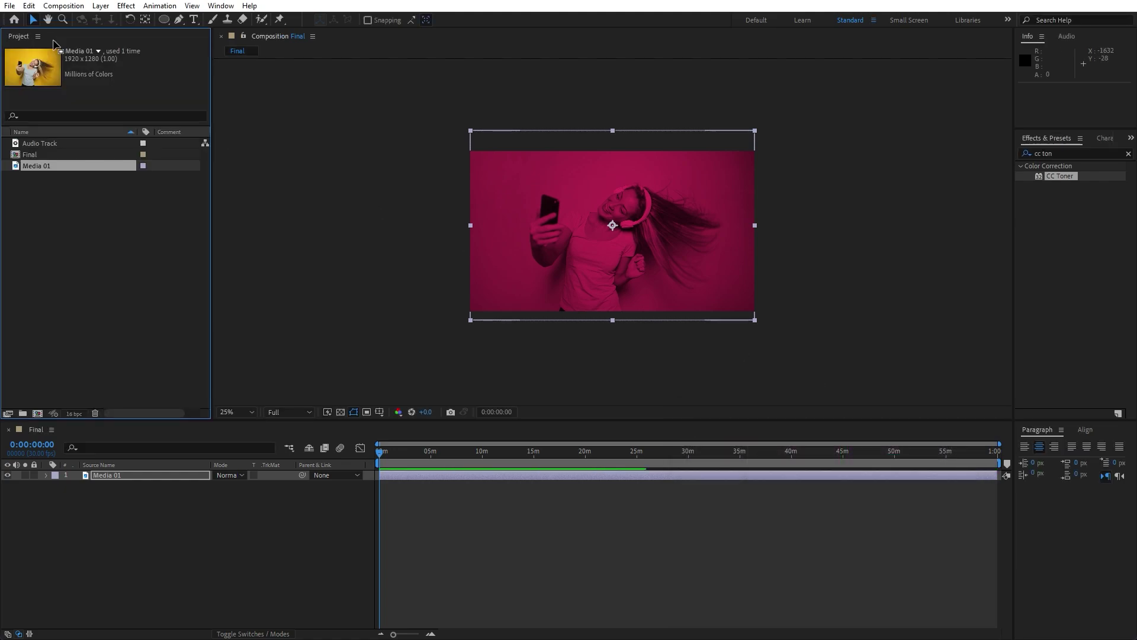
pyautogui.click(177, 578)
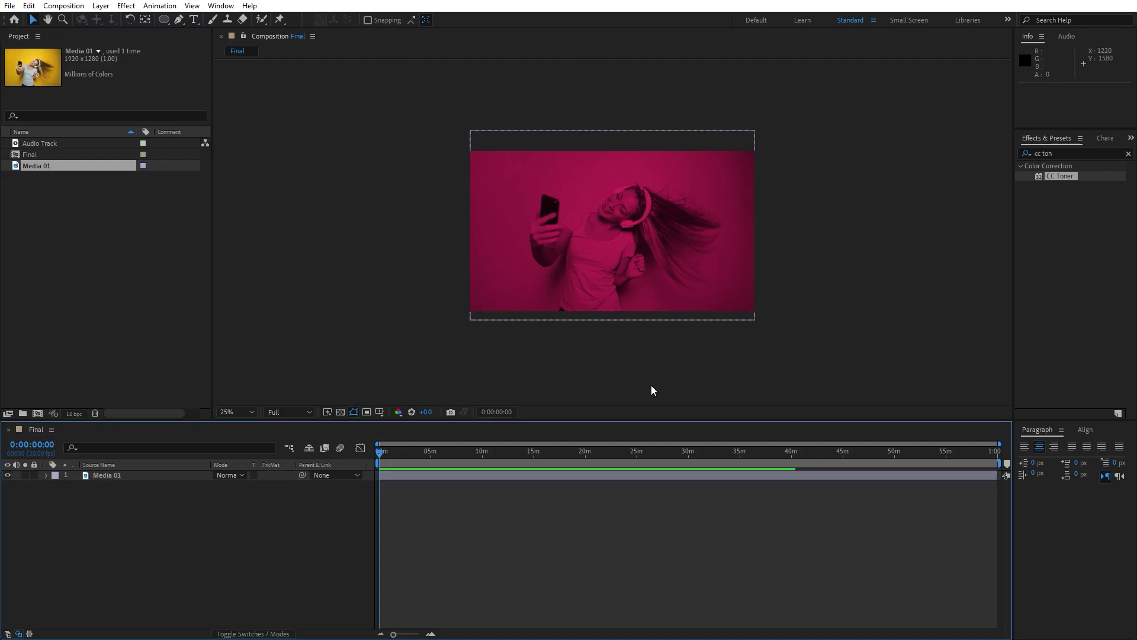
# Step: Create a black 1920 x 1080 px solid layer named Grid above Media 01
pyautogui.rightClick(166, 543)
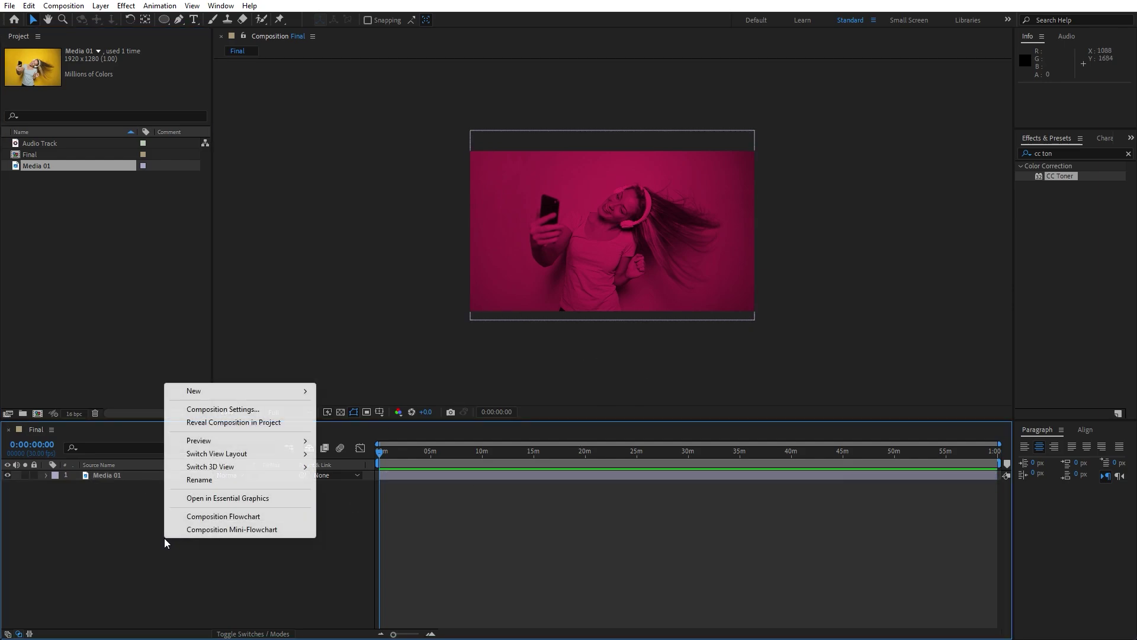
pyautogui.moveTo(229, 391)
pyautogui.click(356, 424)
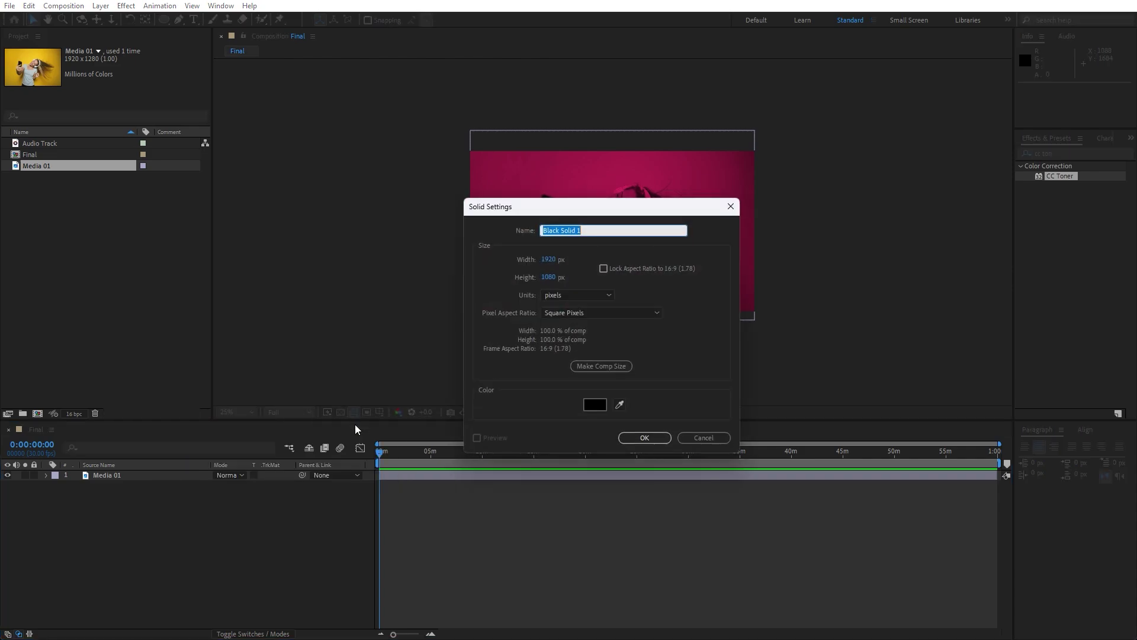
pyautogui.write('Grid')
pyautogui.click(643, 437)
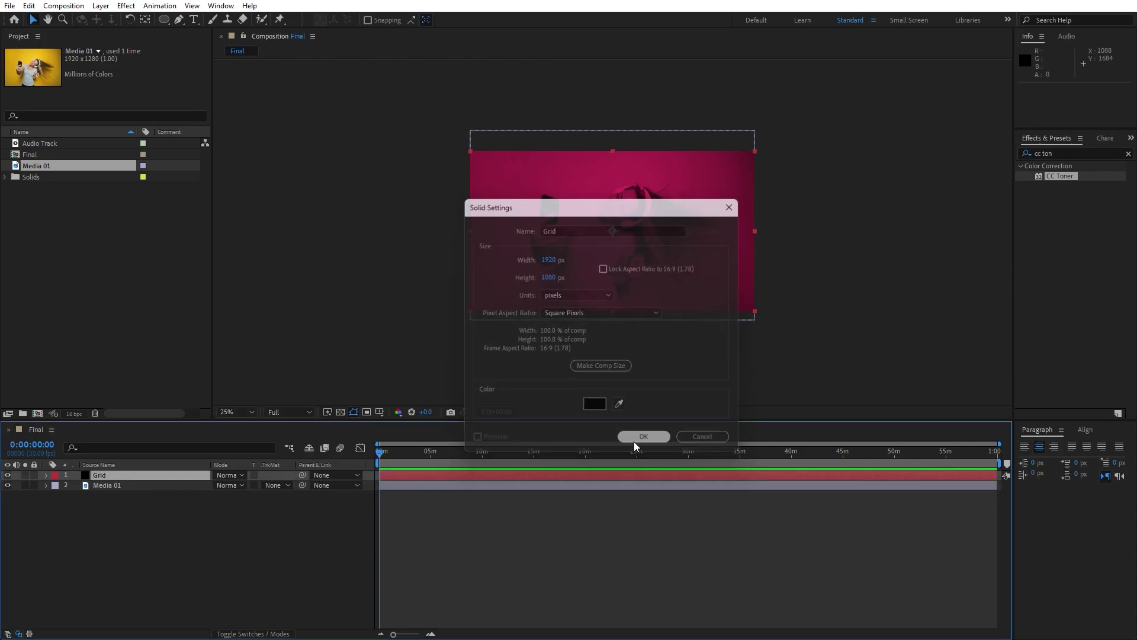
# Step: Find the Grid effect in the Generate category and apply it to the Grid solid
pyautogui.hotkey('ctrl', '5')
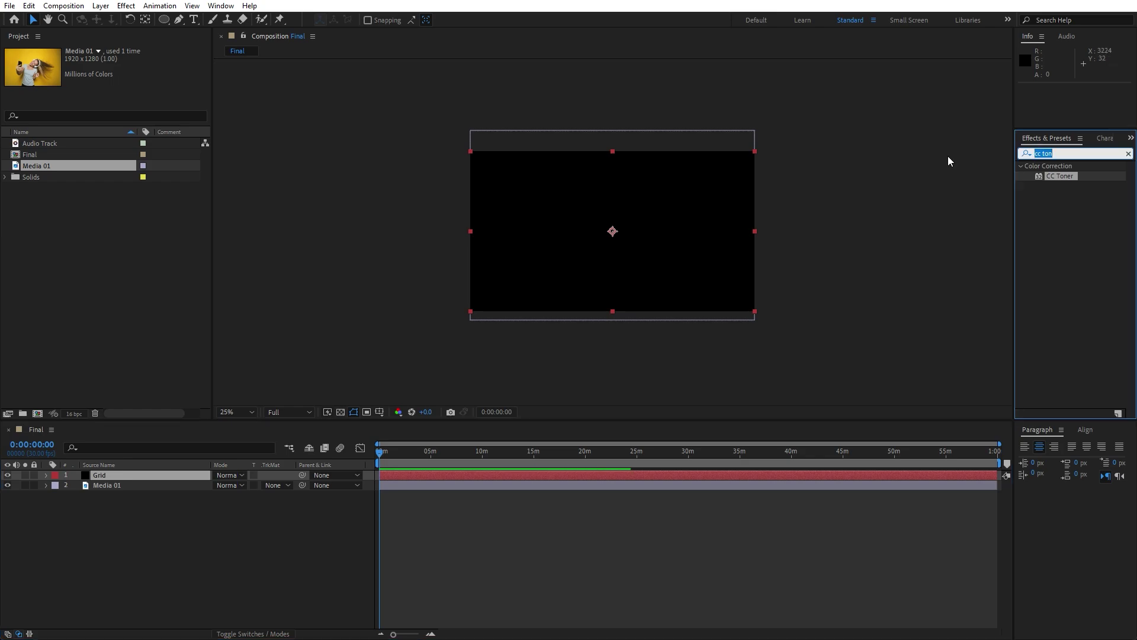
pyautogui.write('grid')
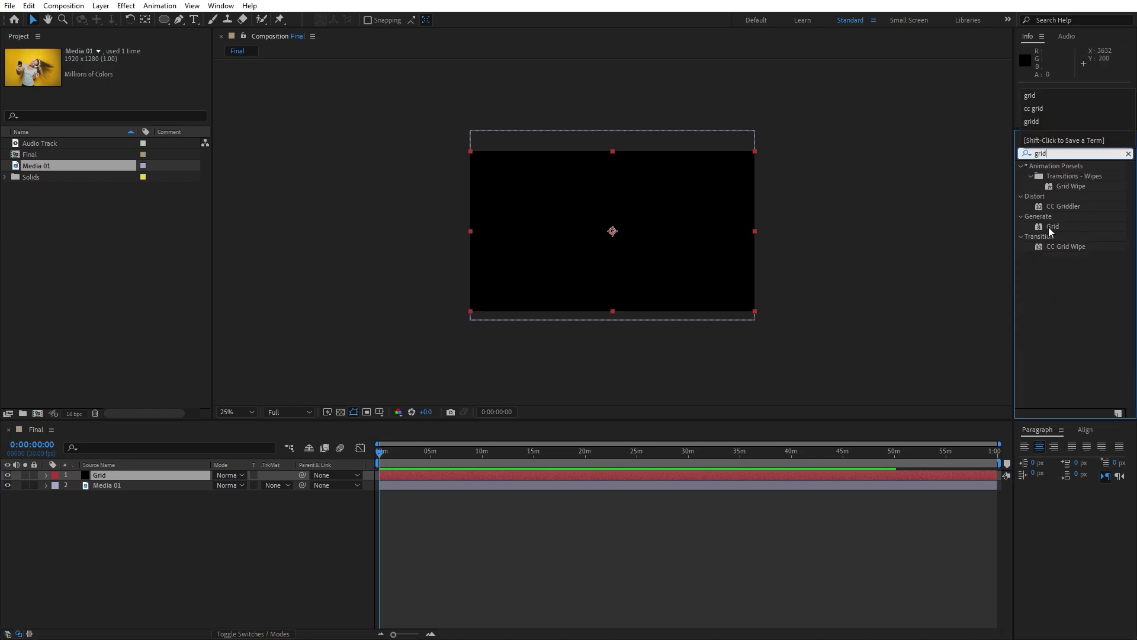
pyautogui.moveTo(1052, 229); pyautogui.dragTo(143, 479)
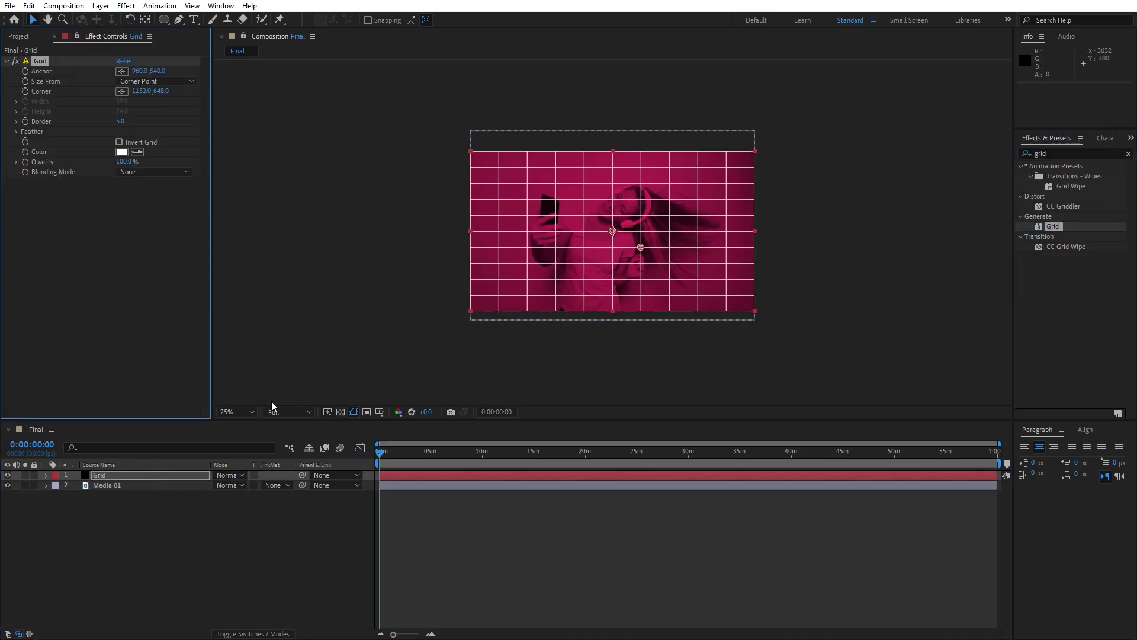
pyautogui.press('.')
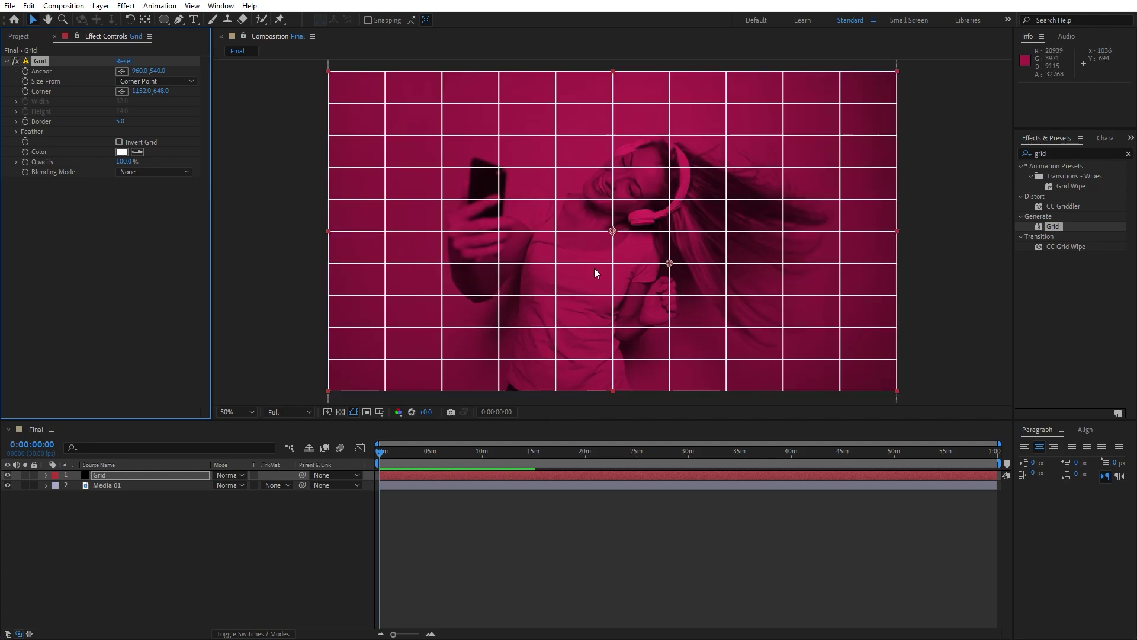
# Step: Set the Grid effect's anchor to -2, -2
pyautogui.click(142, 71)
pyautogui.write('-2')
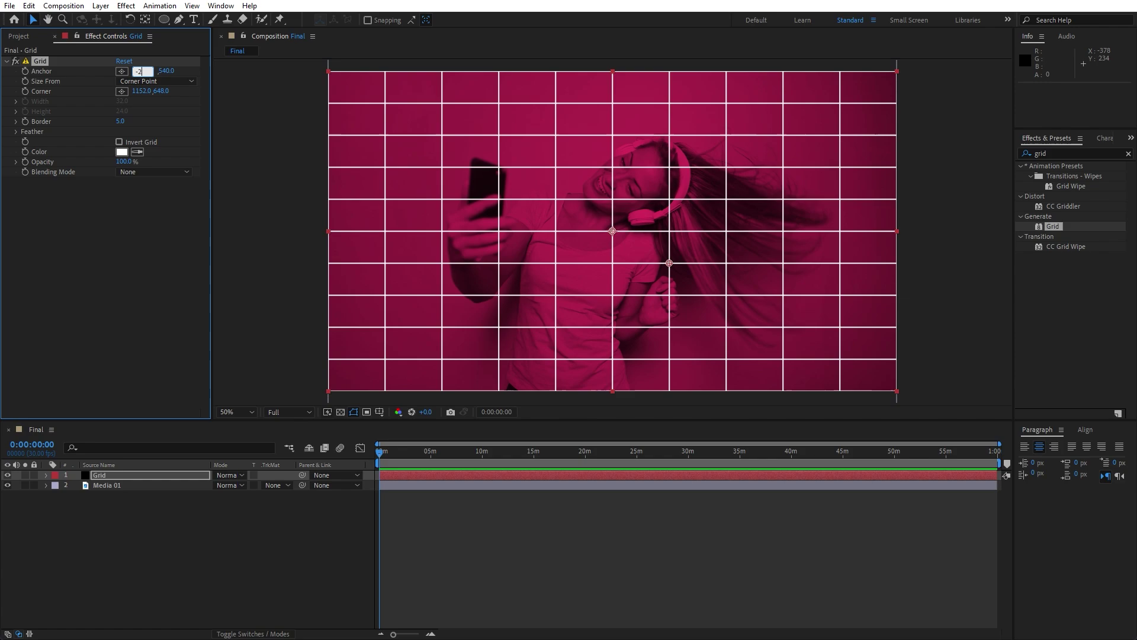
pyautogui.press('Return')
pyautogui.click(156, 70)
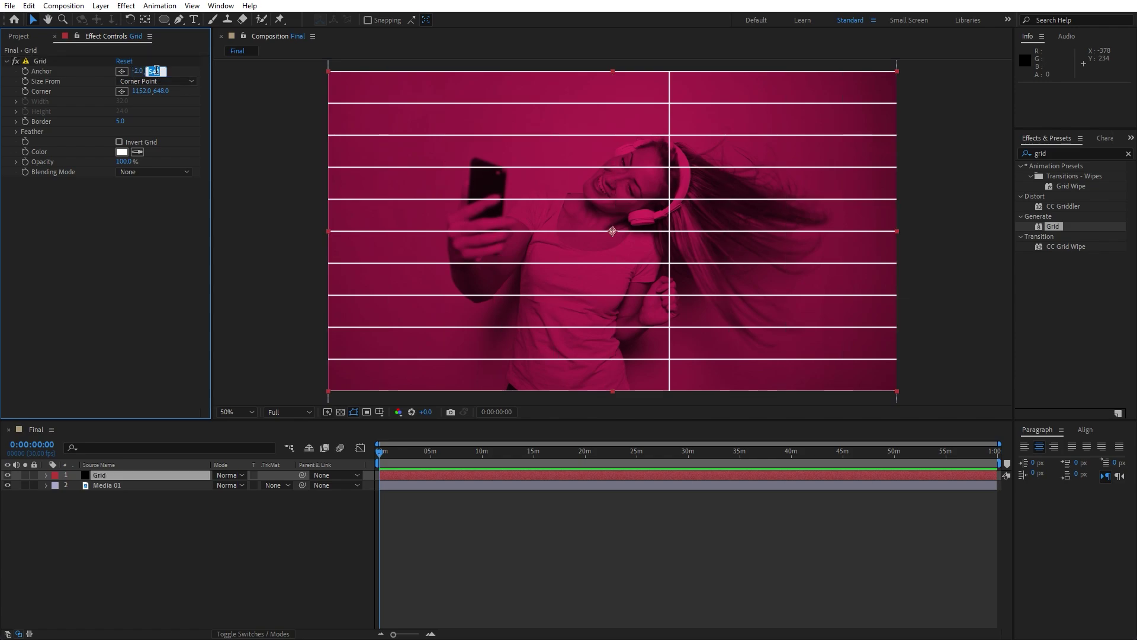
pyautogui.write('-2')
pyautogui.press('Return')
# Step: Set the Grid effect's corner point to 130, 97
pyautogui.click(141, 92)
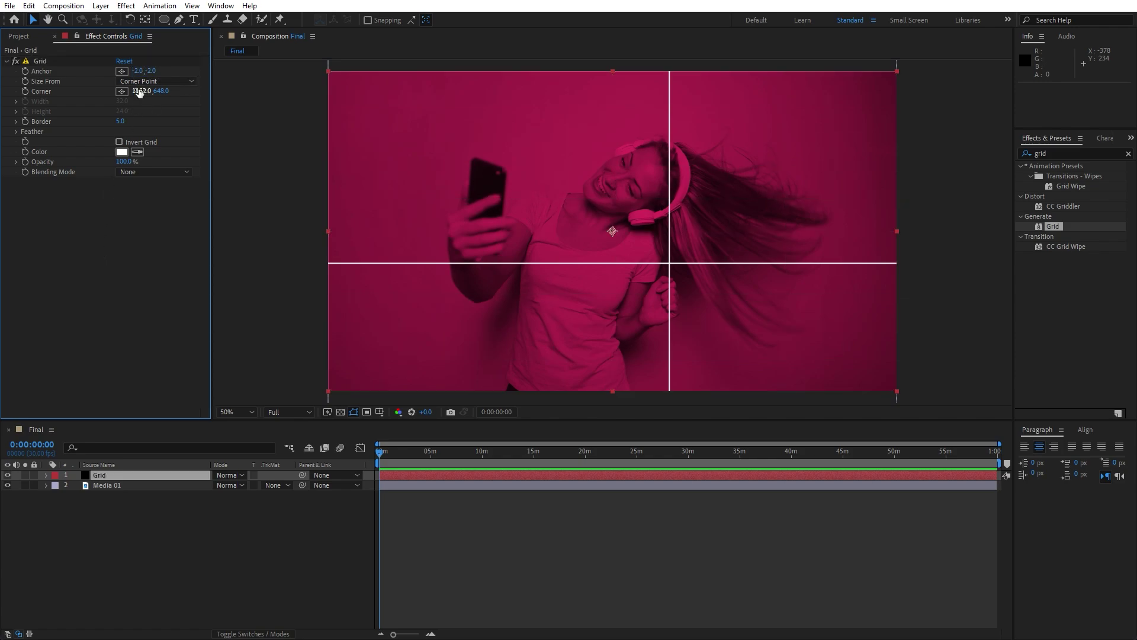
pyautogui.write('130')
pyautogui.press('Return')
pyautogui.click(158, 91)
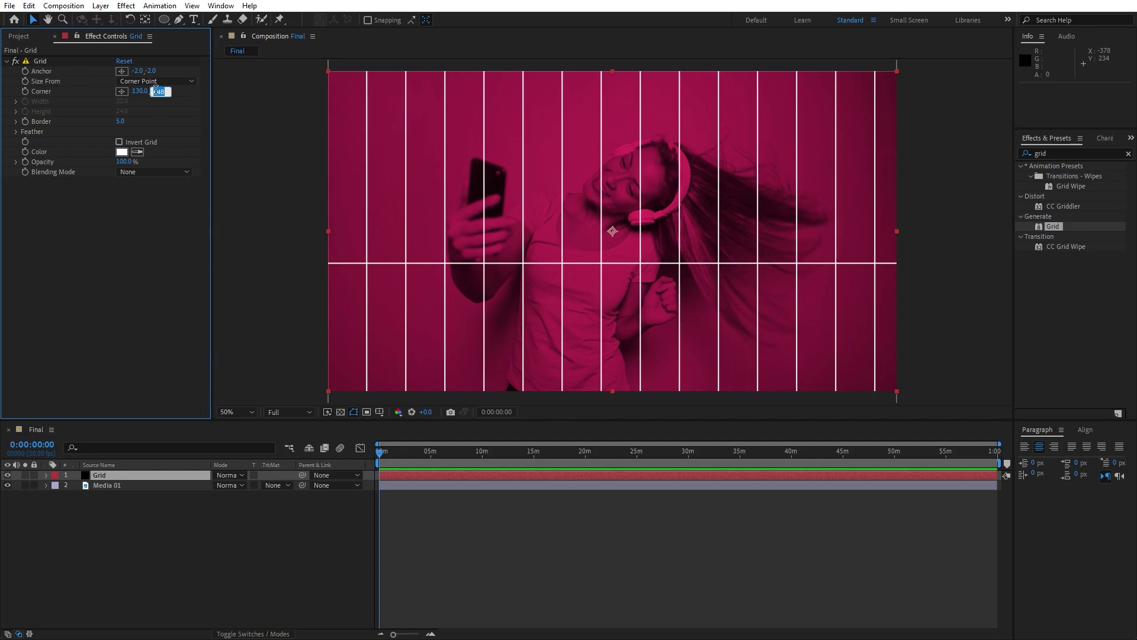
pyautogui.press('Return')
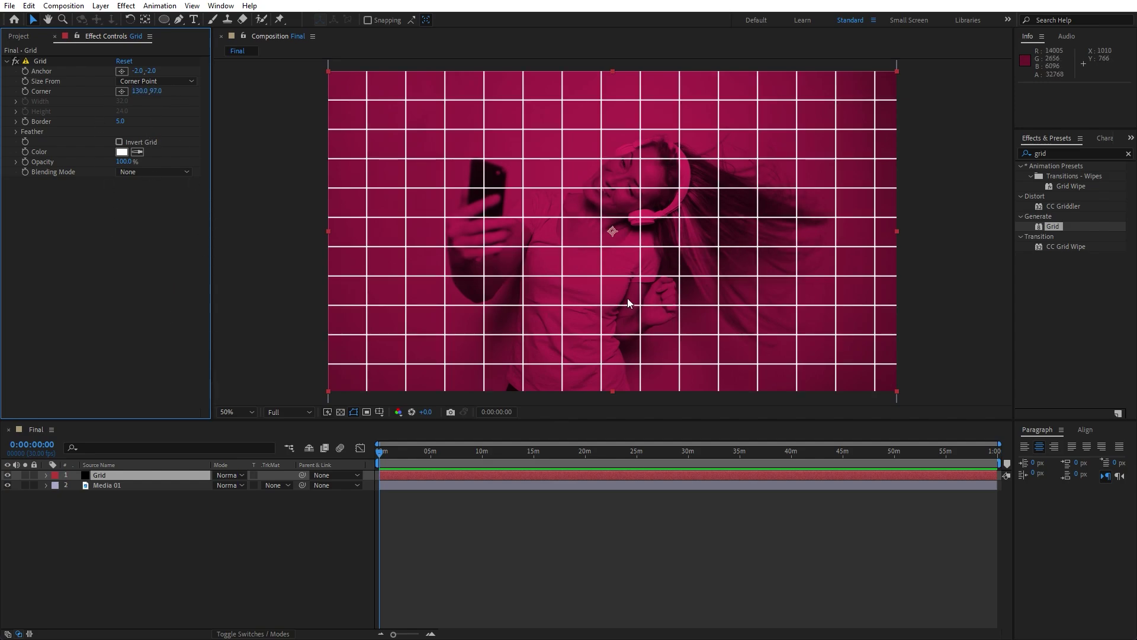
# Step: Thin the grid lines by setting the Grid effect's border to 3
pyautogui.click(120, 121)
pyautogui.write('3')
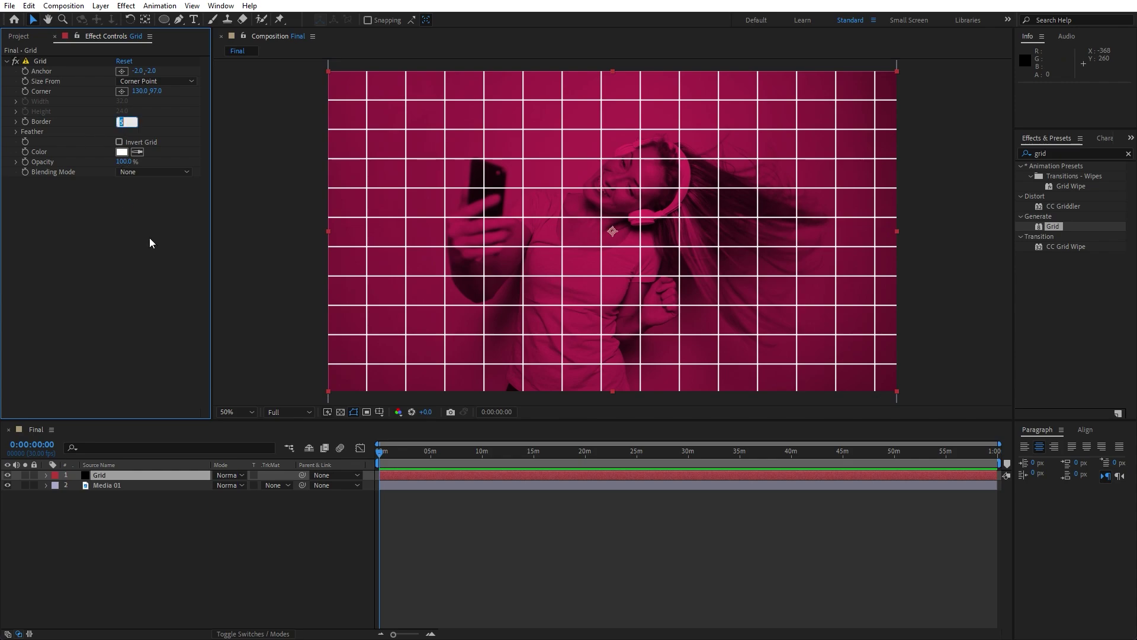
pyautogui.click(255, 531)
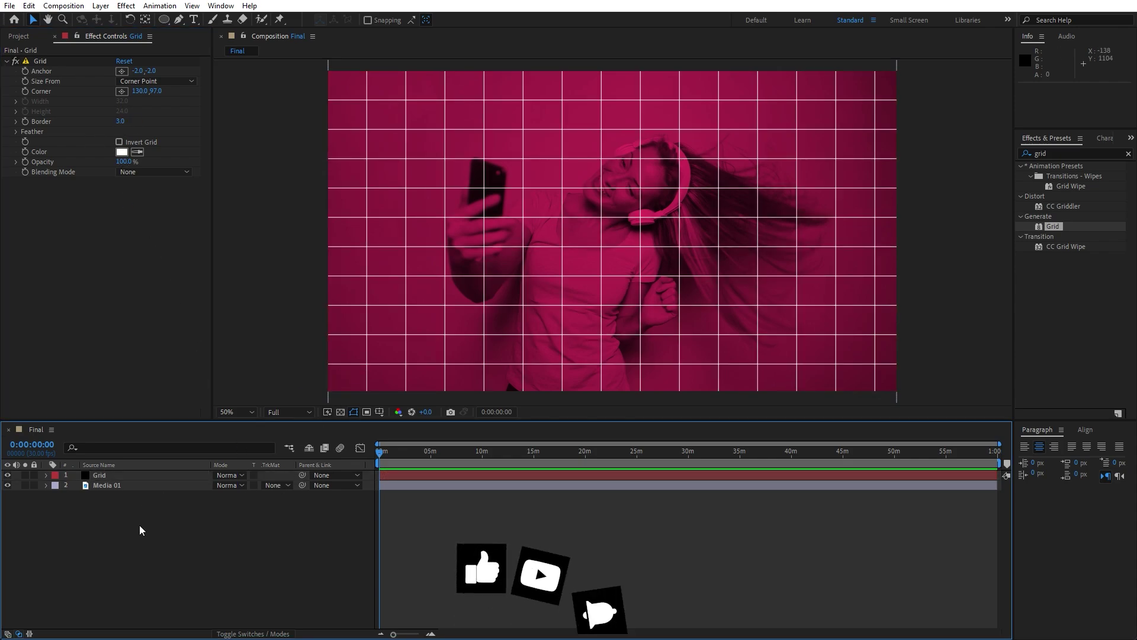
# Step: Find the Linear Wipe transition effect and apply it to the Grid layer
pyautogui.click(109, 475)
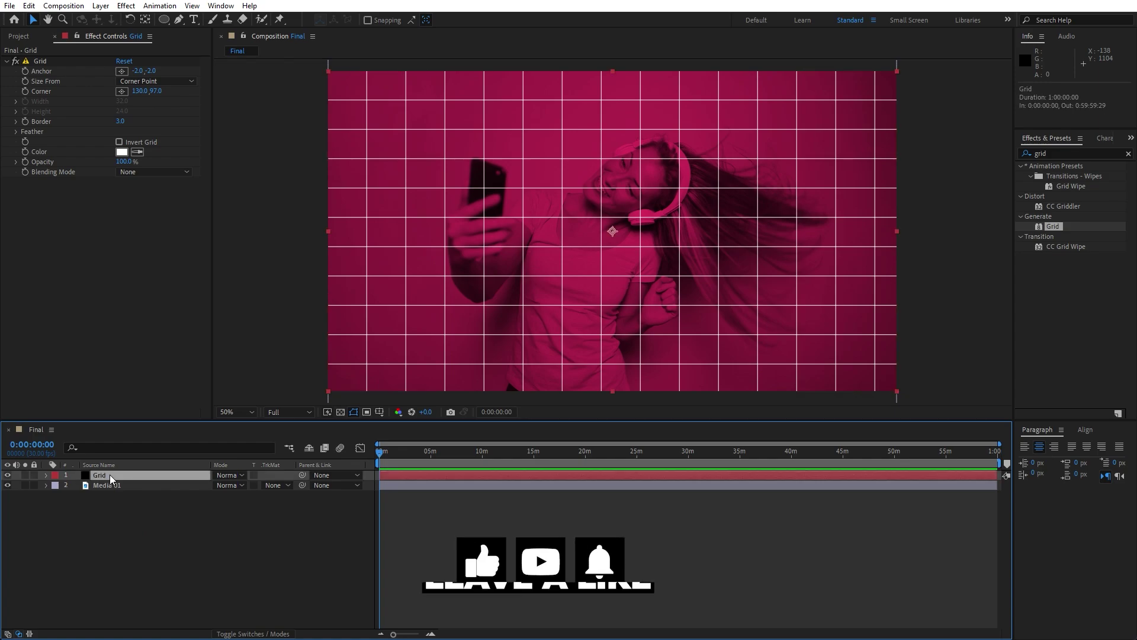
pyautogui.click(1067, 149)
pyautogui.write('linear w')
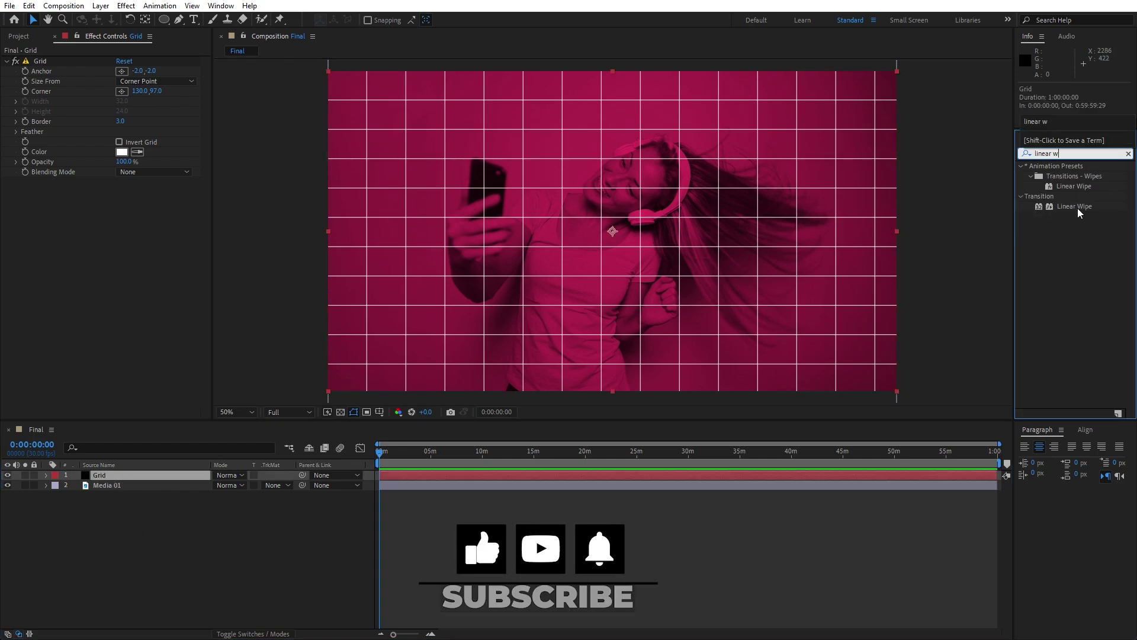
pyautogui.moveTo(1075, 206); pyautogui.dragTo(161, 474)
pyautogui.press(',')
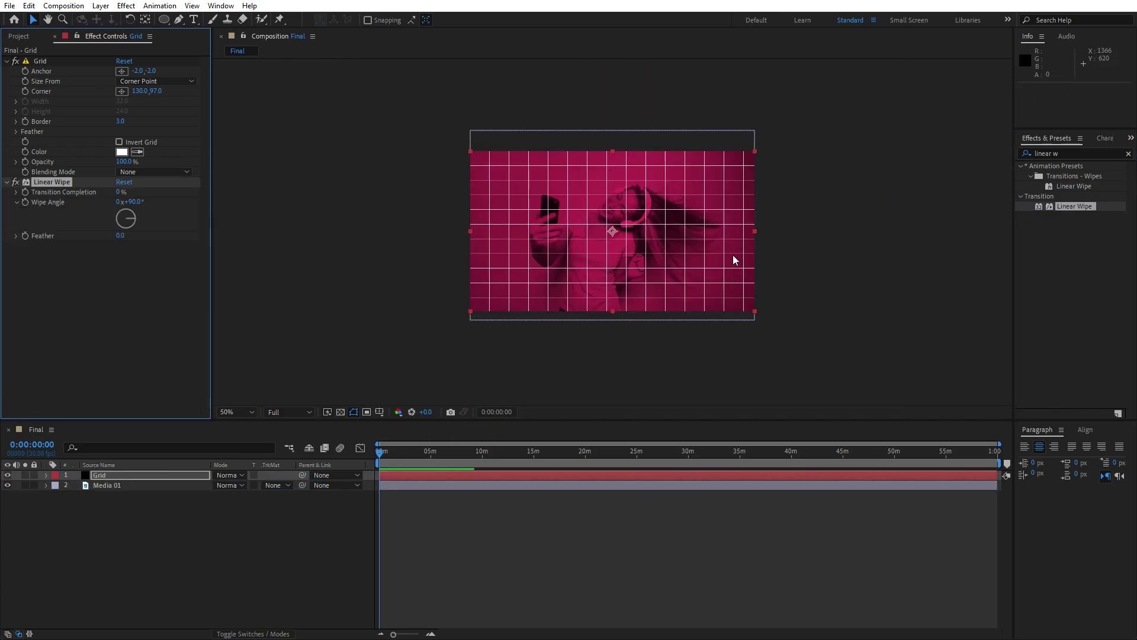
pyautogui.press('.')
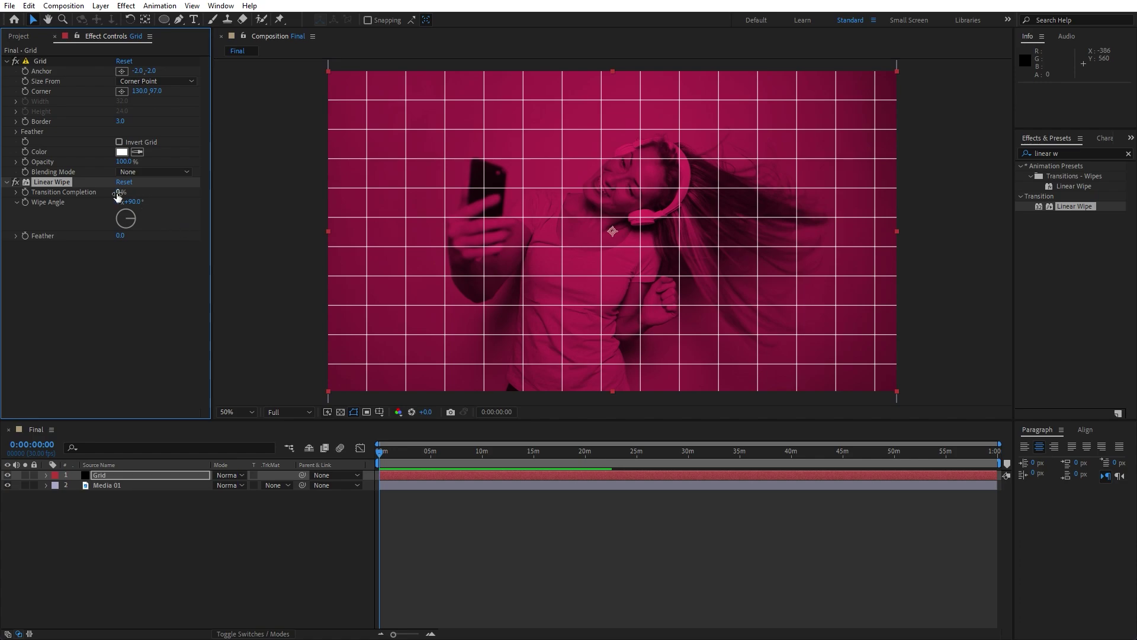
# Step: Set the Grid layer's Linear Wipe to 55% transition completion, a wipe angle of -90° and a feather of 700
pyautogui.moveTo(117, 194); pyautogui.dragTo(138, 272)
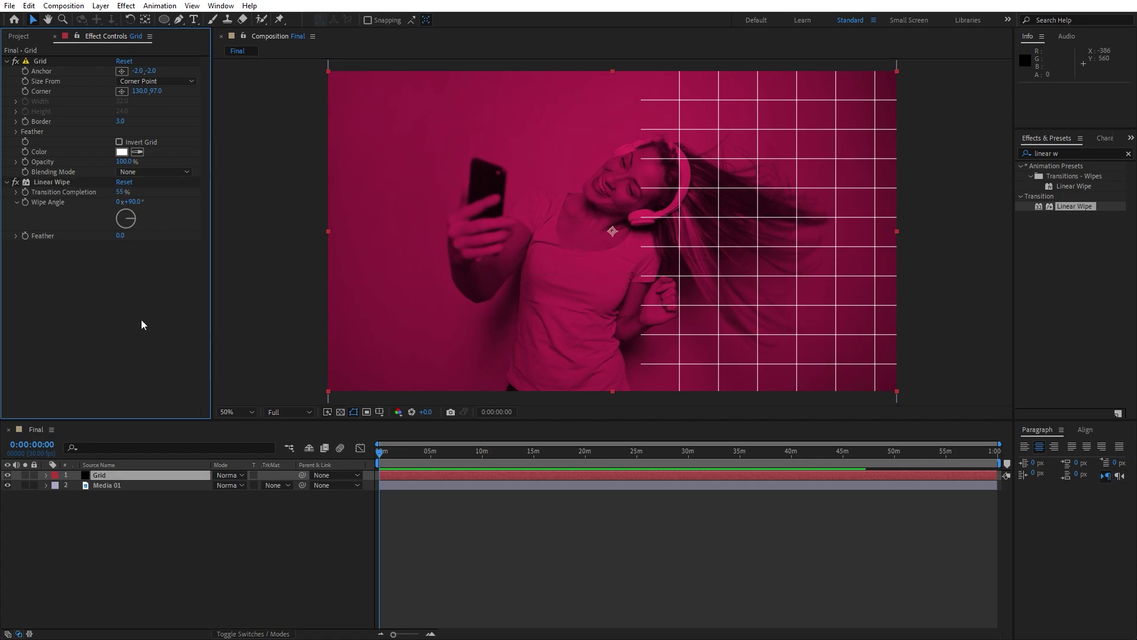
pyautogui.click(133, 203)
pyautogui.write('-90')
pyautogui.press('Return')
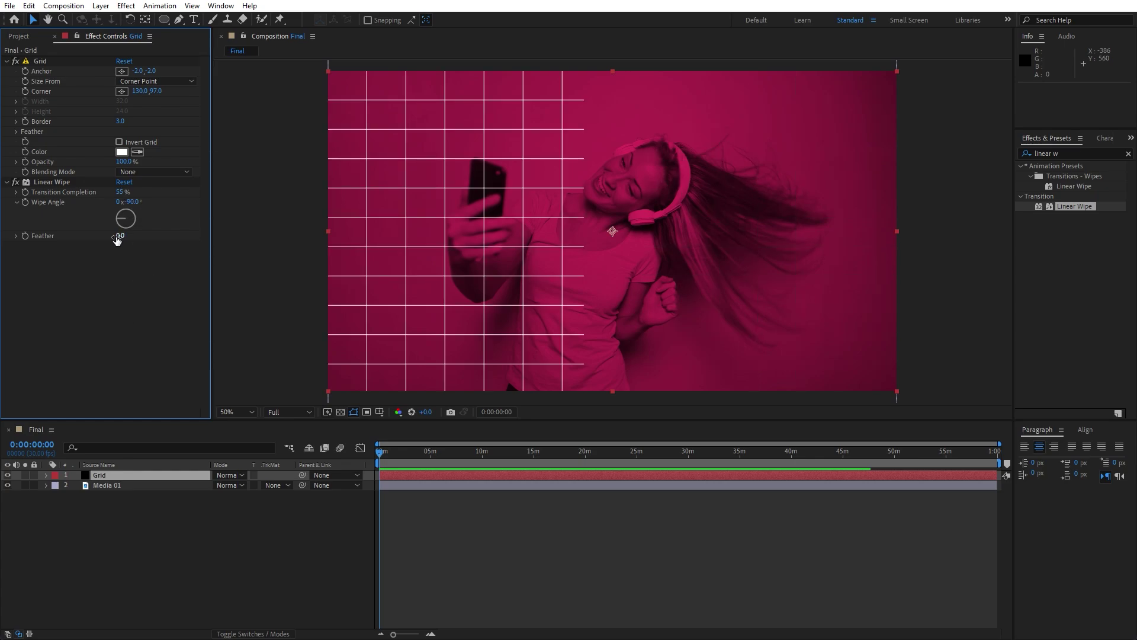
pyautogui.click(119, 235)
pyautogui.click(208, 545)
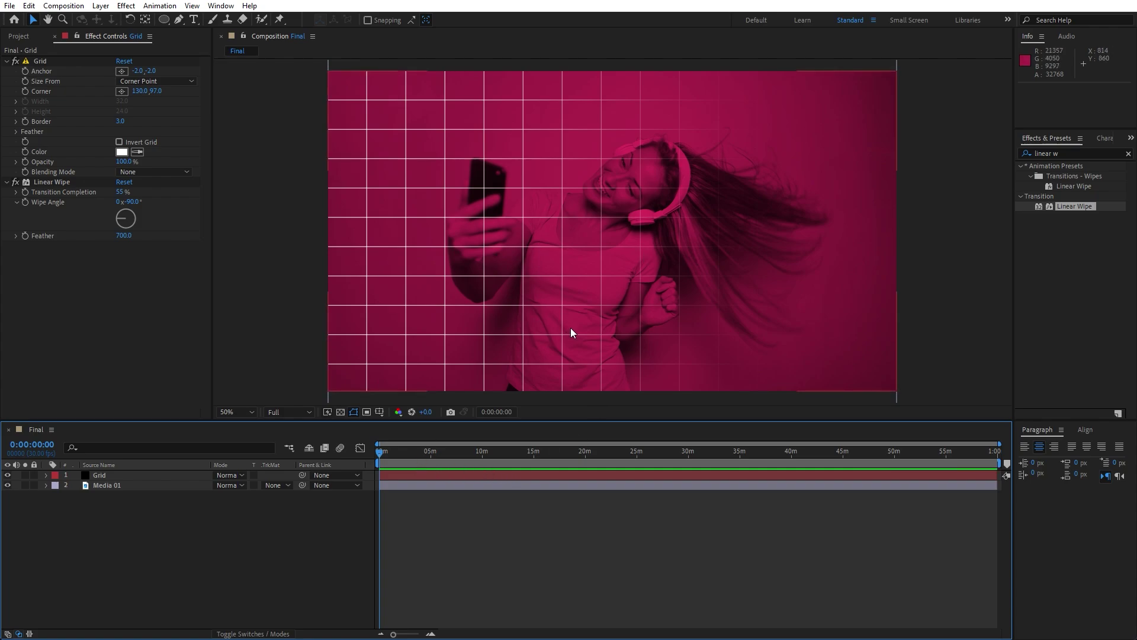
# Step: Show the Title/Action Safe guides over the composition and deselect the Grid layer
pyautogui.click(380, 412)
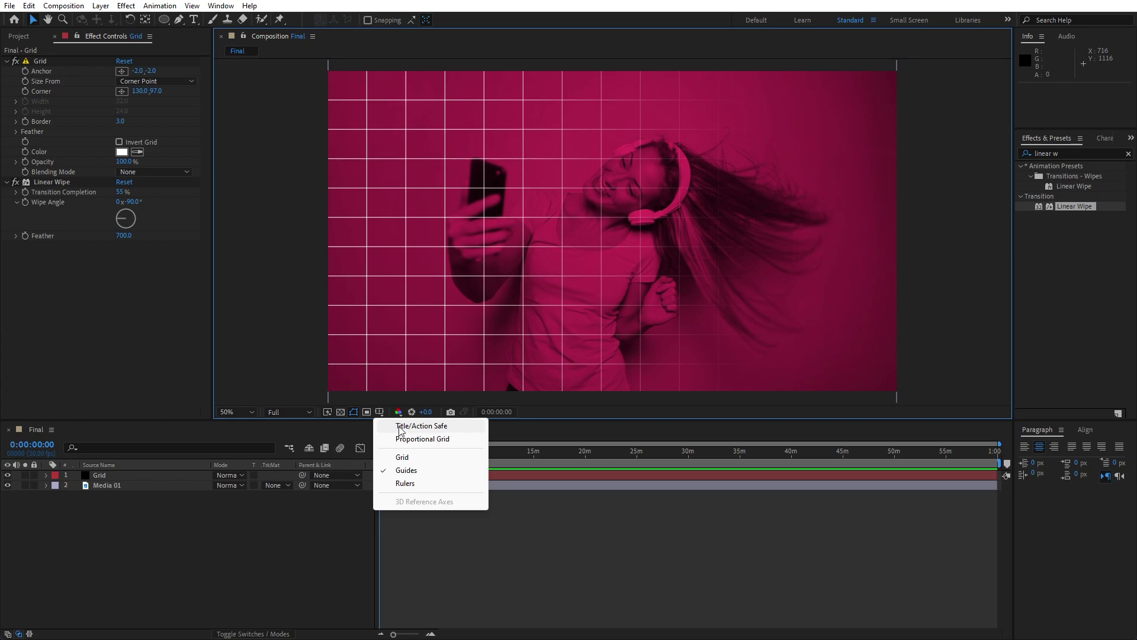
pyautogui.click(396, 427)
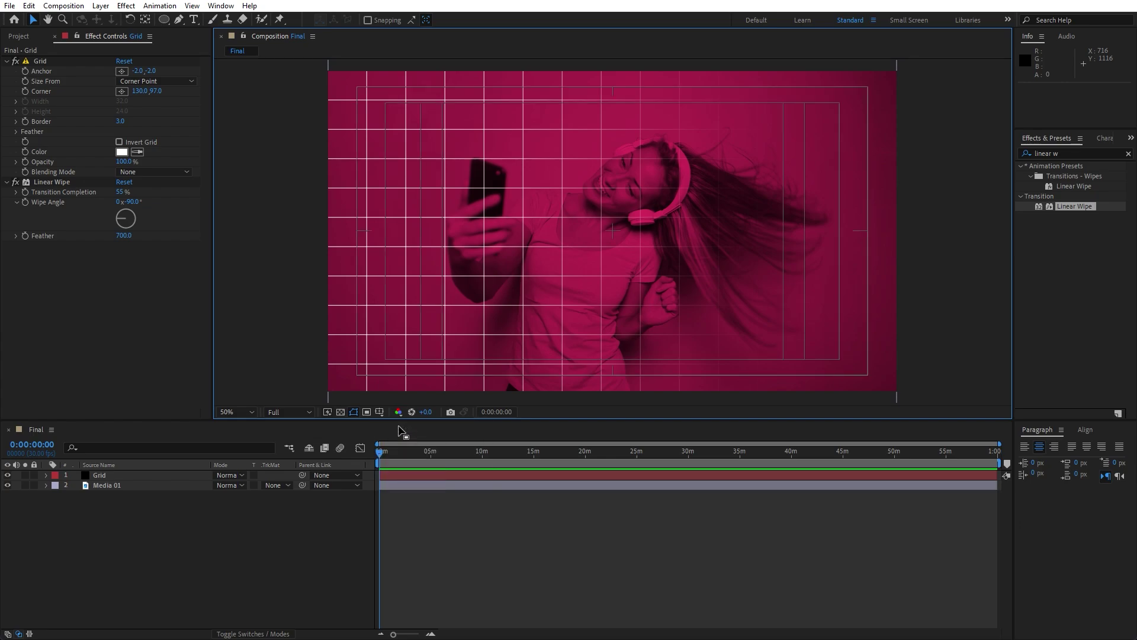
pyautogui.click(216, 548)
pyautogui.click(54, 37)
# Step: Create a text layer in the lower-left area of the composition reading AUDIO VISUALIZER, with a 60 px font size
pyautogui.hotkey('ctrl', 't')
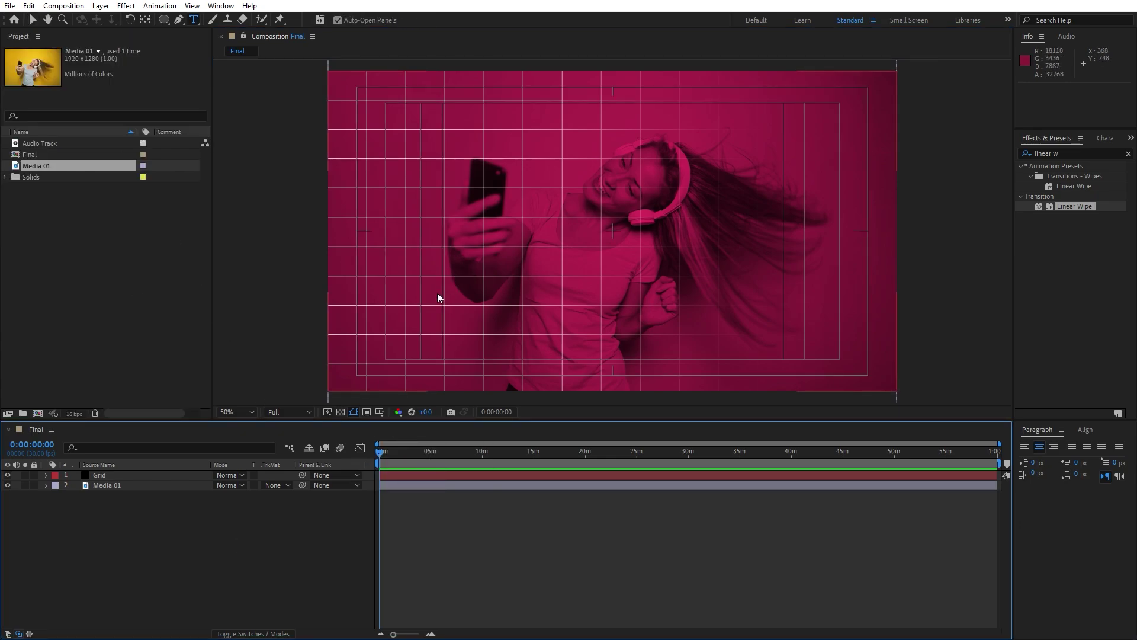
pyautogui.click(439, 309)
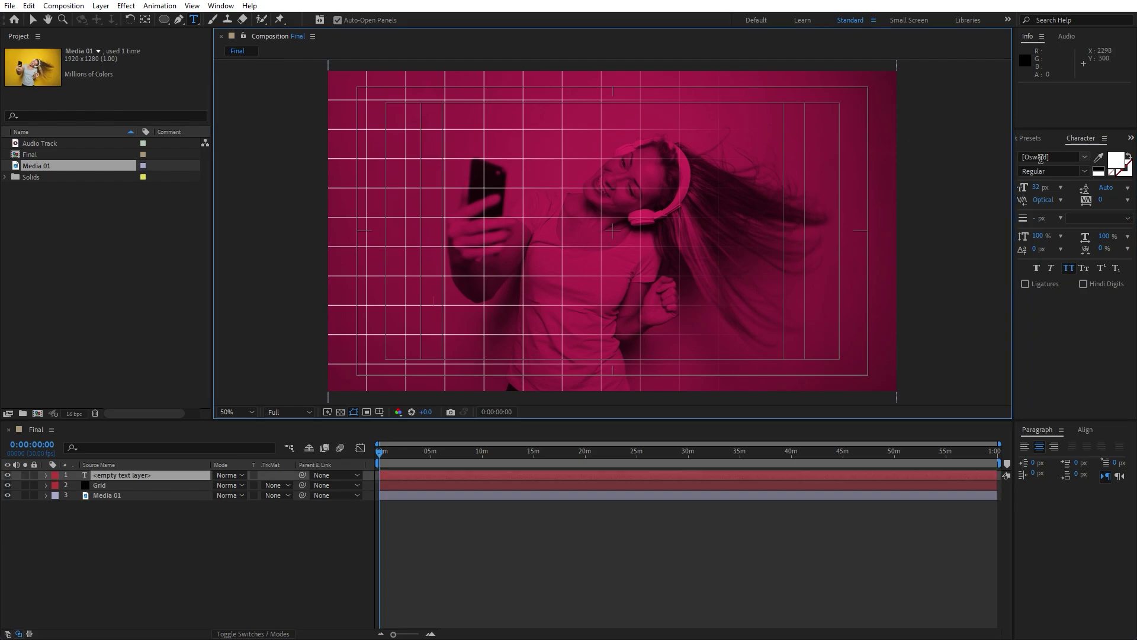
pyautogui.click(1037, 186)
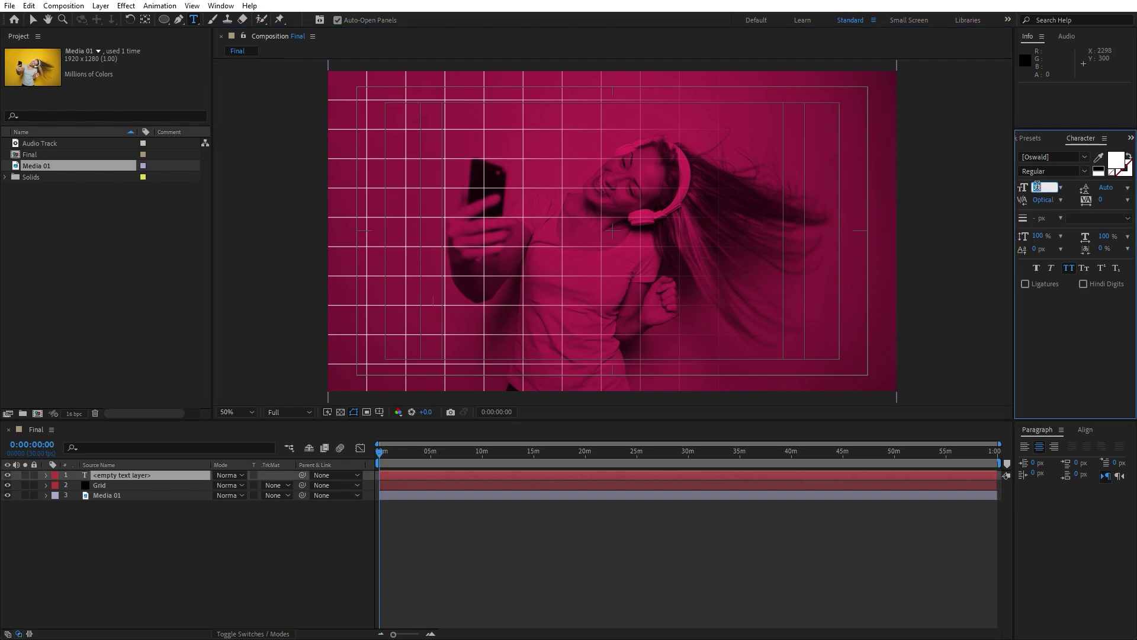
pyautogui.click(187, 530)
pyautogui.doubleClick(145, 475)
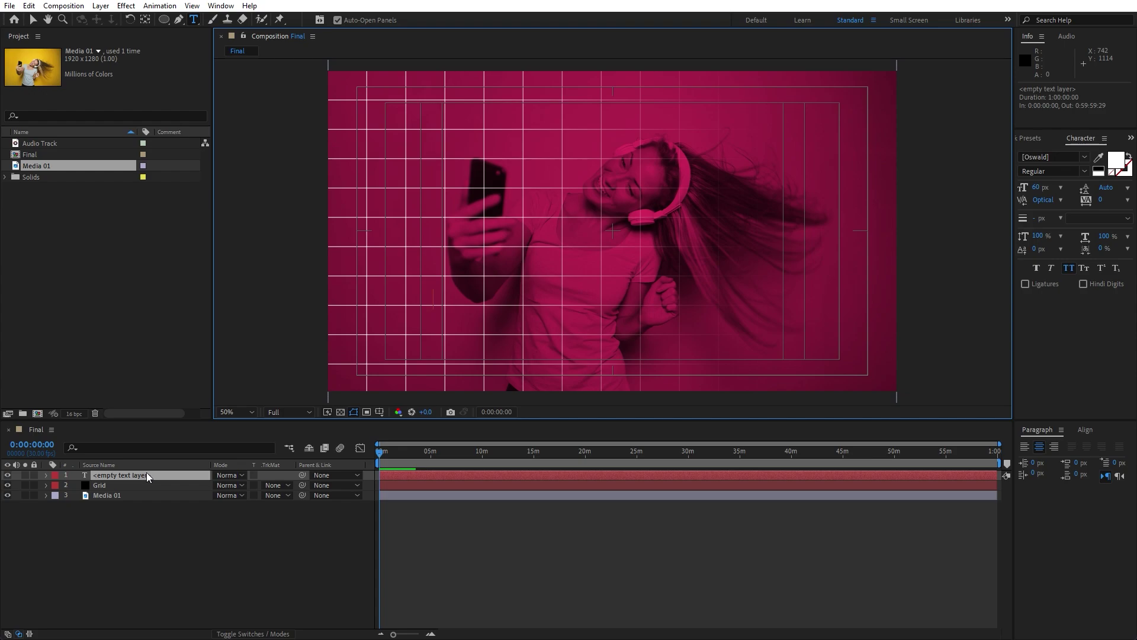
pyautogui.write('AUDIO V')
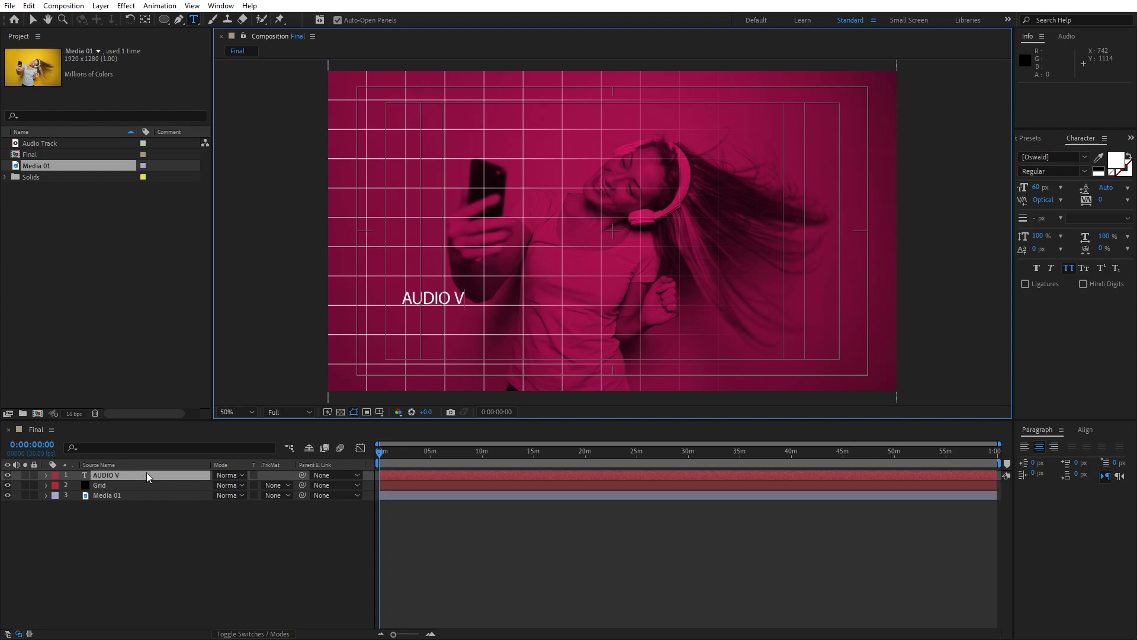
pyautogui.write('ISUALIZER')
# Step: Move the AUDIO VISUALIZER title inside the title-safe area, to about 512, 806
pyautogui.click(127, 475)
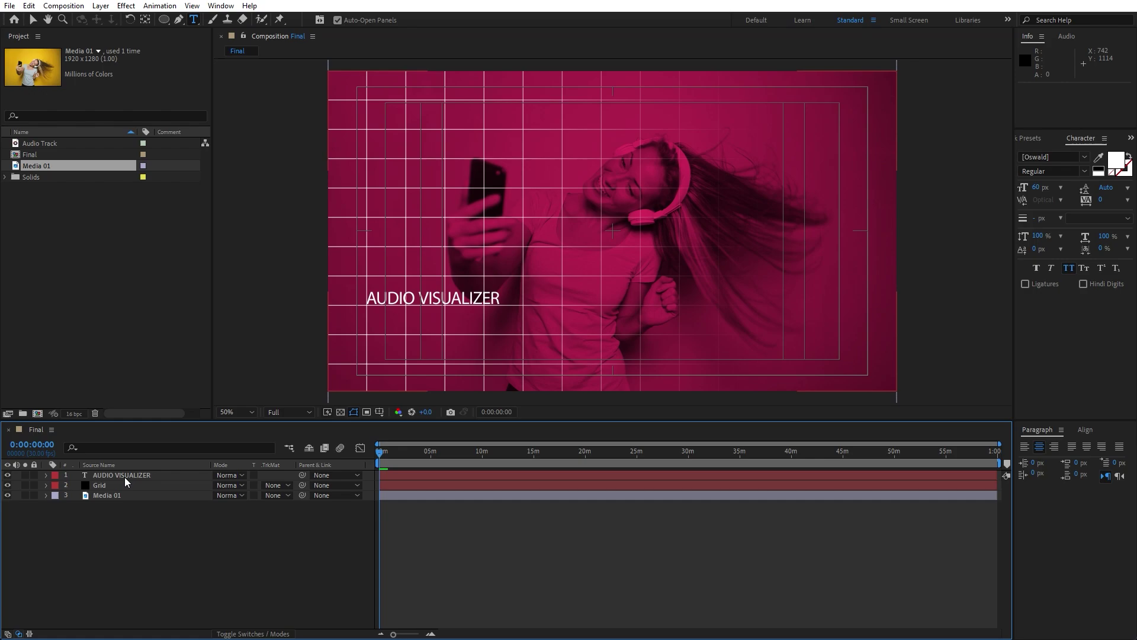
pyautogui.press('v')
pyautogui.moveTo(472, 300); pyautogui.dragTo(519, 306)
# Step: Duplicate the AUDIO VISUALIZER text layer and lower the copy to a vertical position of 863
pyautogui.click(127, 476)
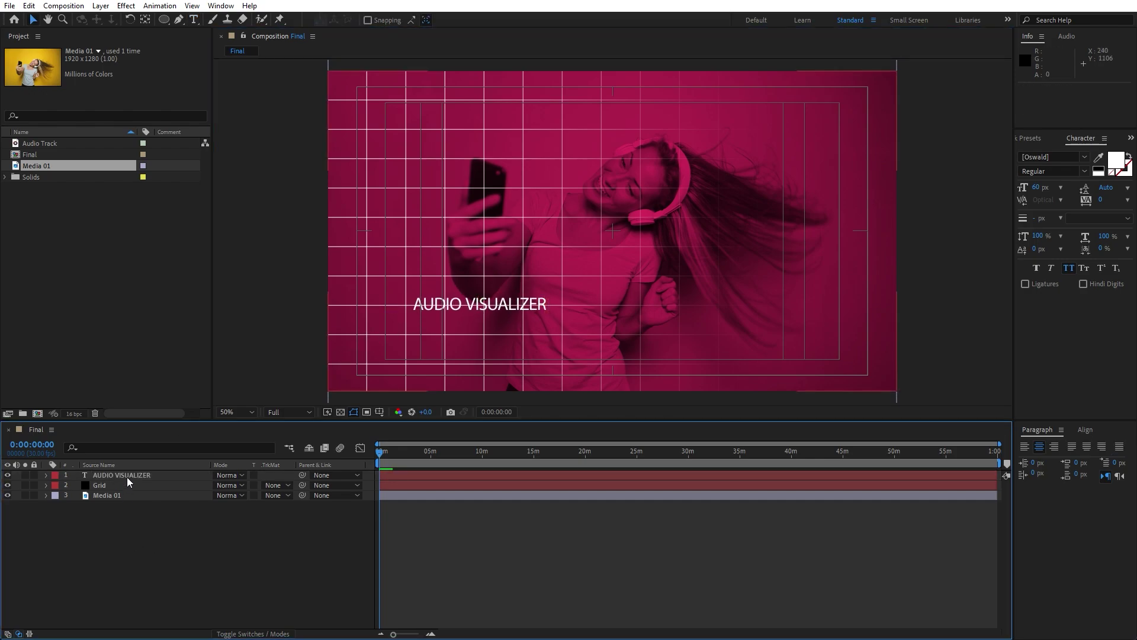
pyautogui.click(29, 5)
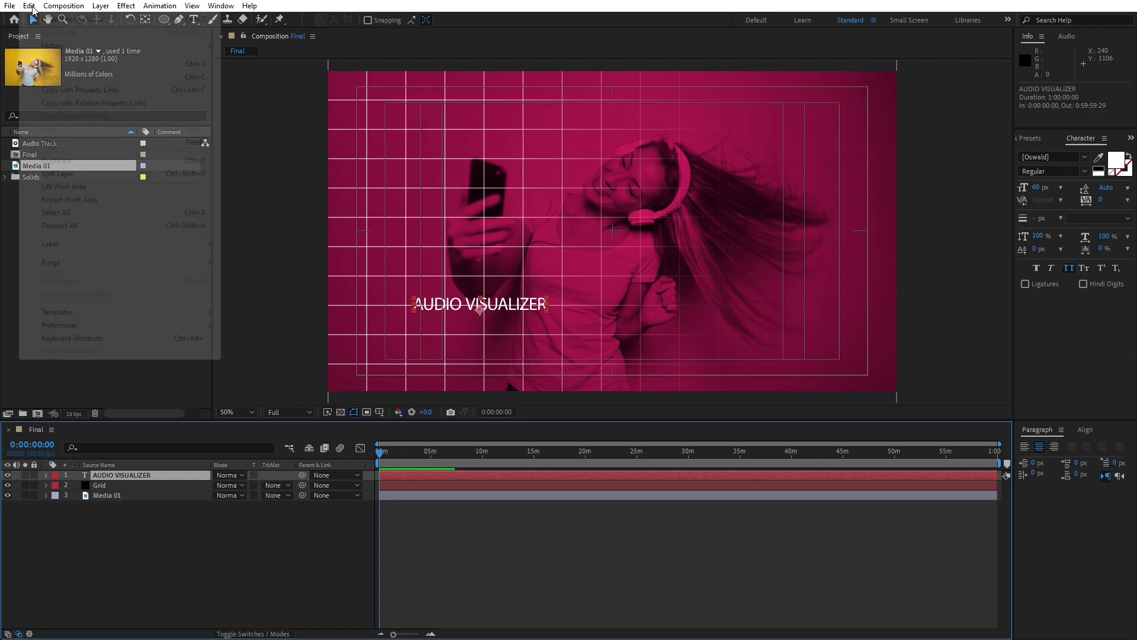
pyautogui.click(83, 161)
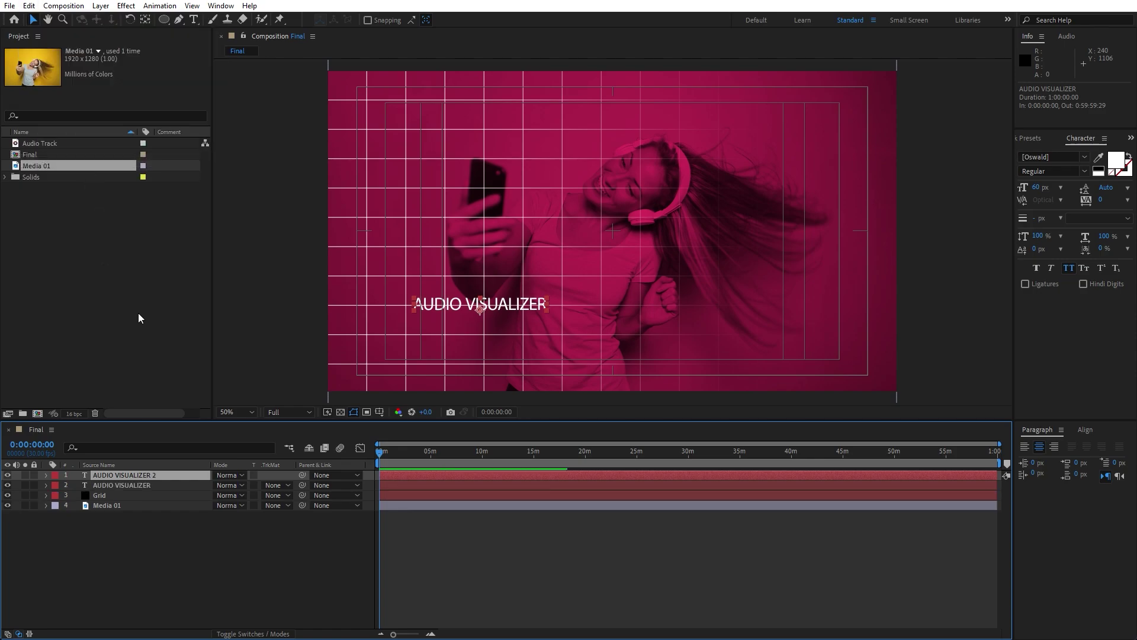
pyautogui.press('p')
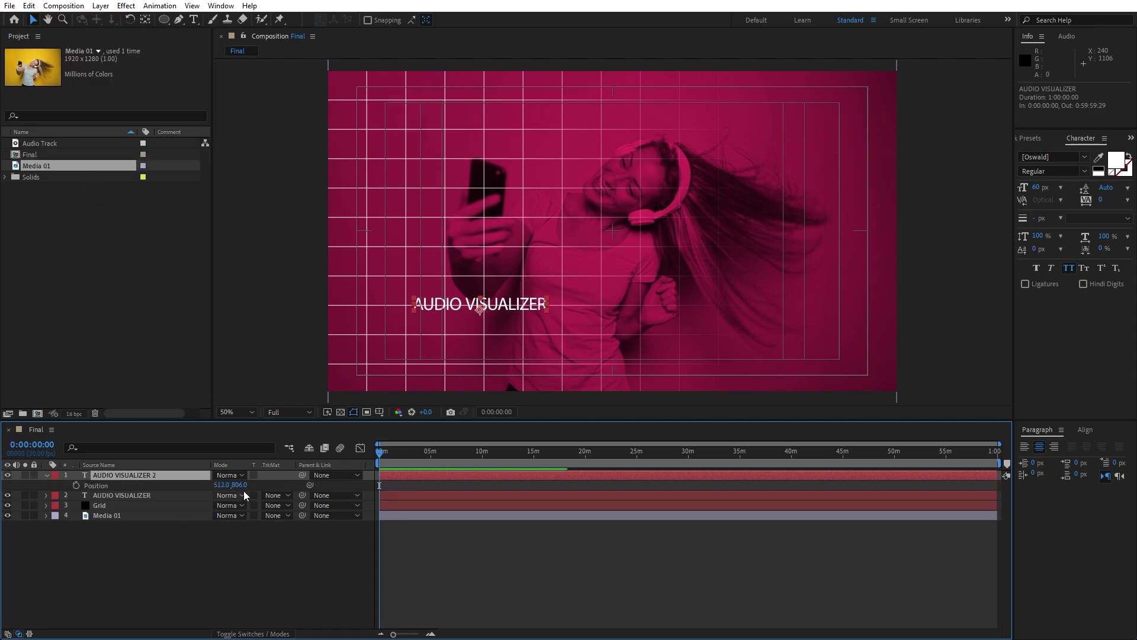
pyautogui.moveTo(239, 485); pyautogui.dragTo(268, 488)
pyautogui.press('Return')
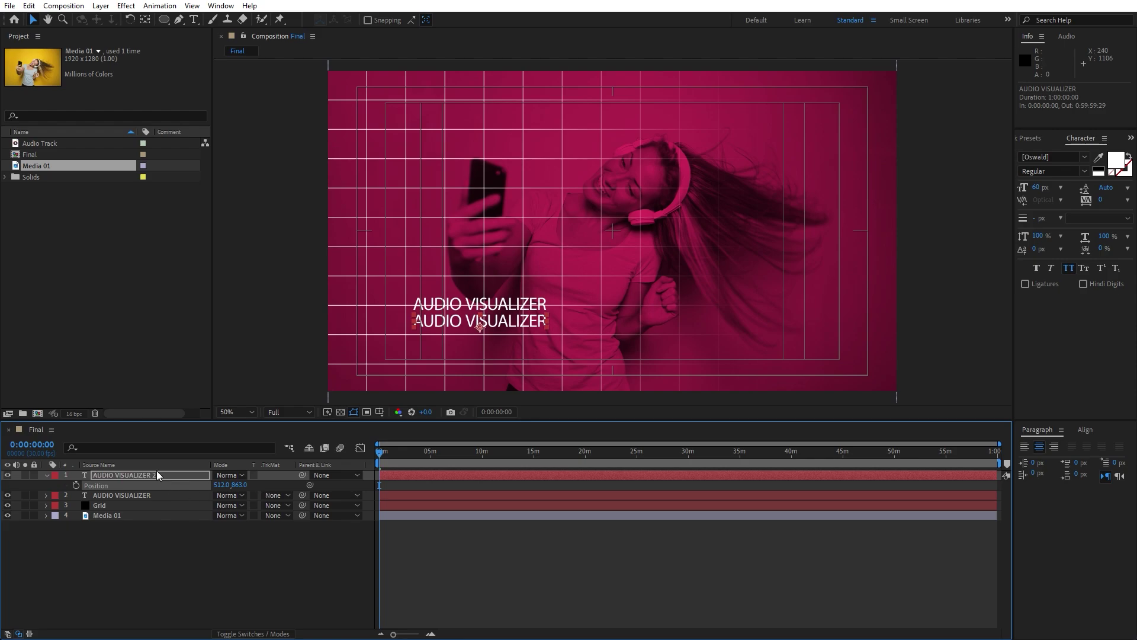
# Step: Replace the duplicated layer's text with LETS CREATE TOGETHER
pyautogui.doubleClick(155, 474)
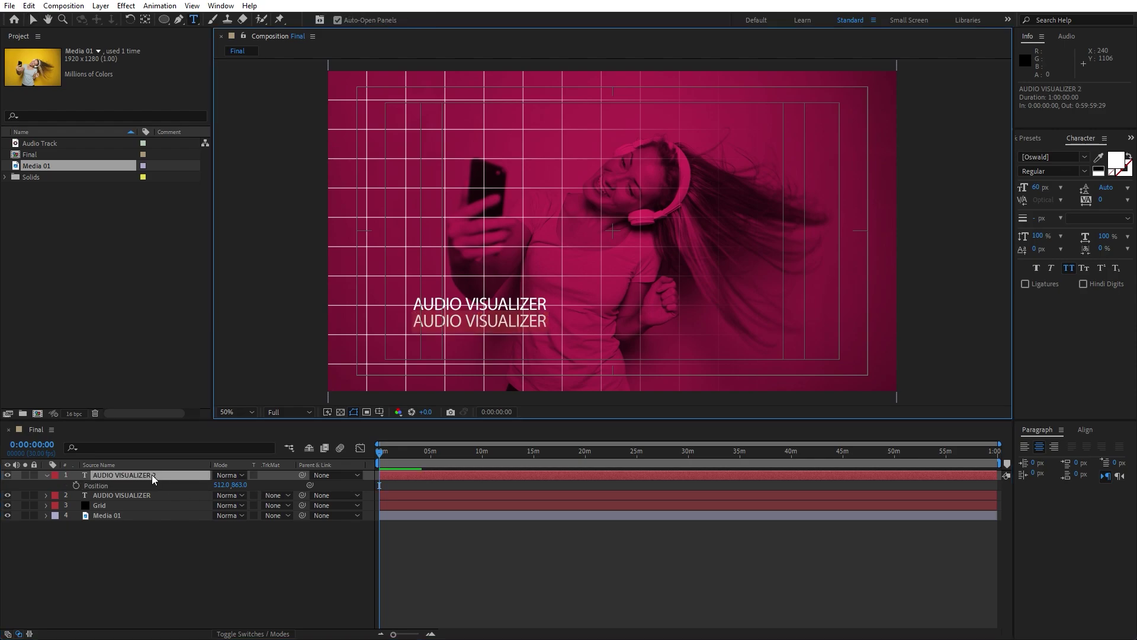
pyautogui.write('LETS CR')
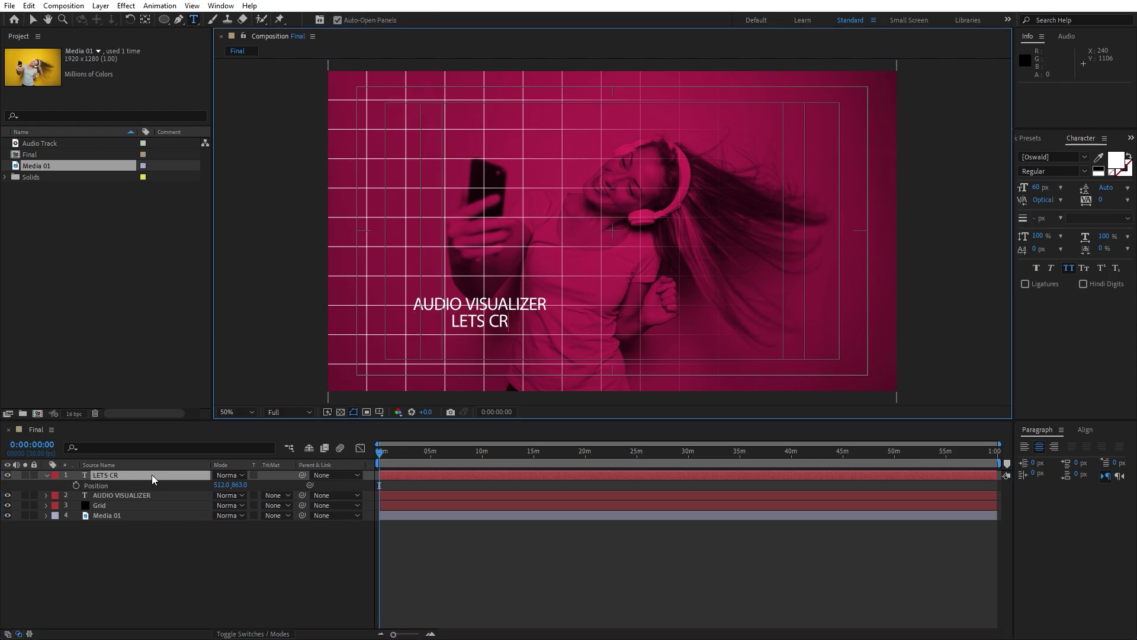
pyautogui.write('EATE TOGE')
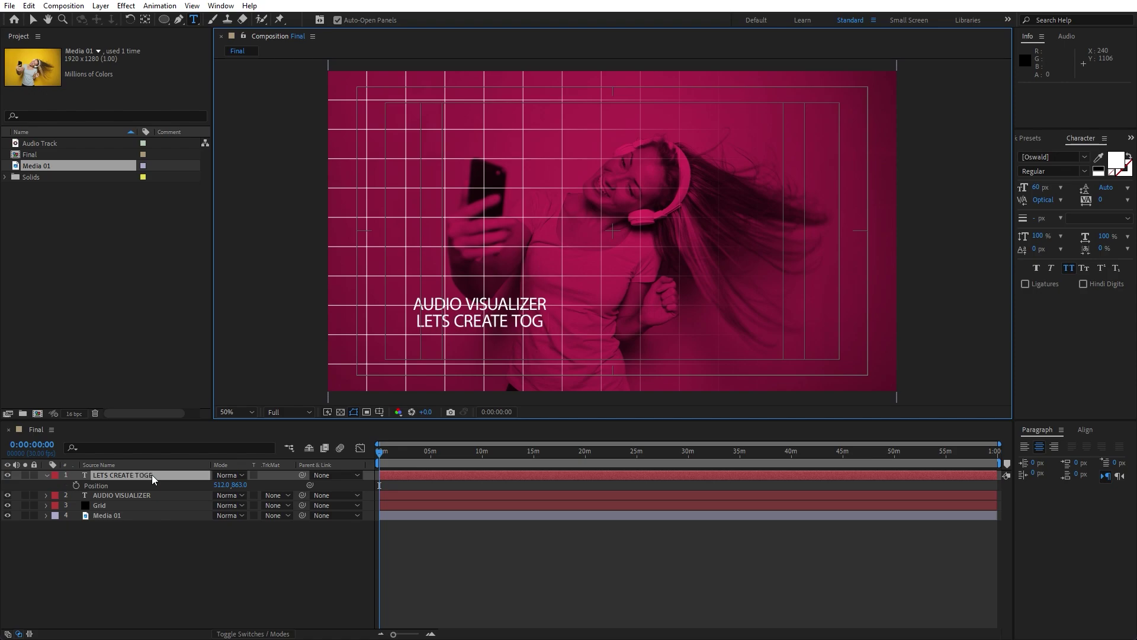
pyautogui.write('THER')
pyautogui.click(143, 540)
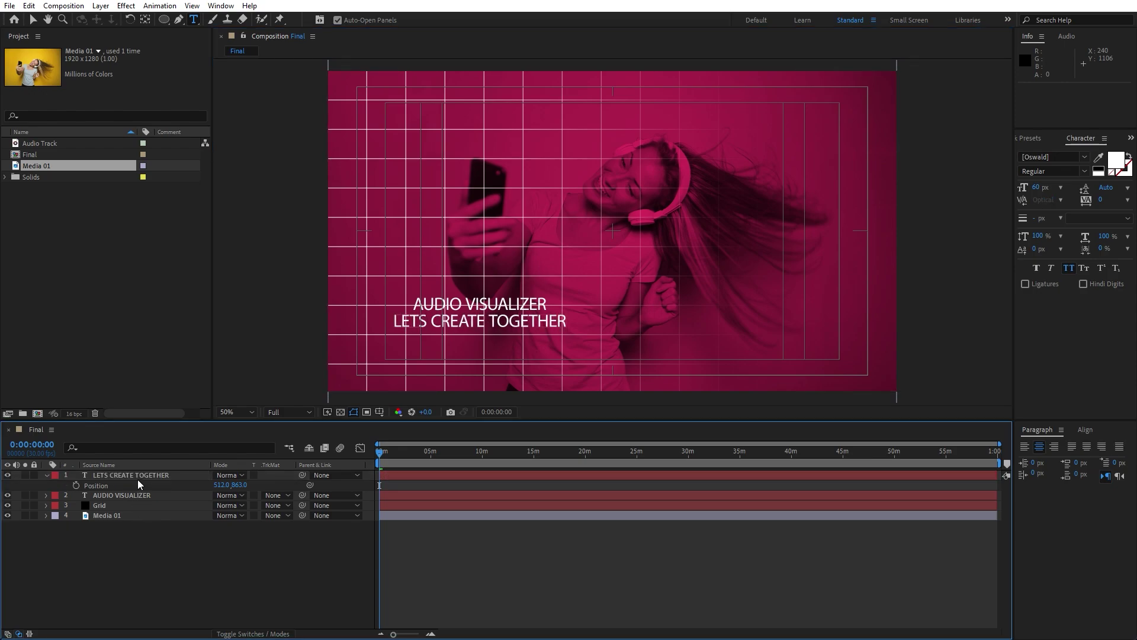
# Step: Reduce the LETS CREATE TOGETHER subtitle's font size to 32 px
pyautogui.click(137, 477)
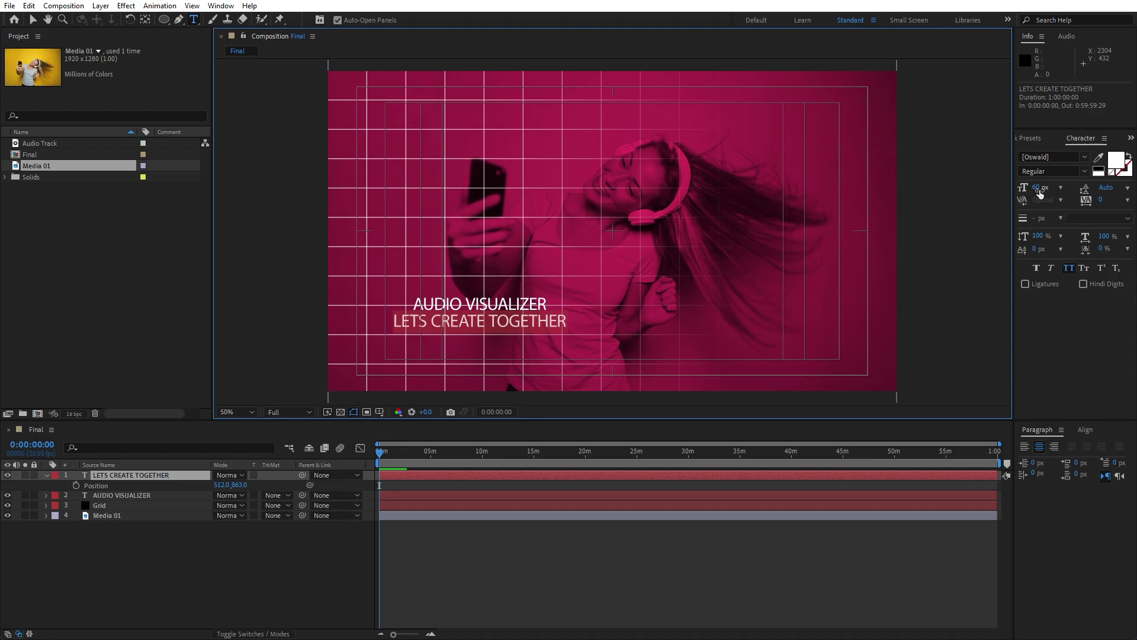
pyautogui.moveTo(1039, 192); pyautogui.dragTo(1023, 193)
pyautogui.click(132, 532)
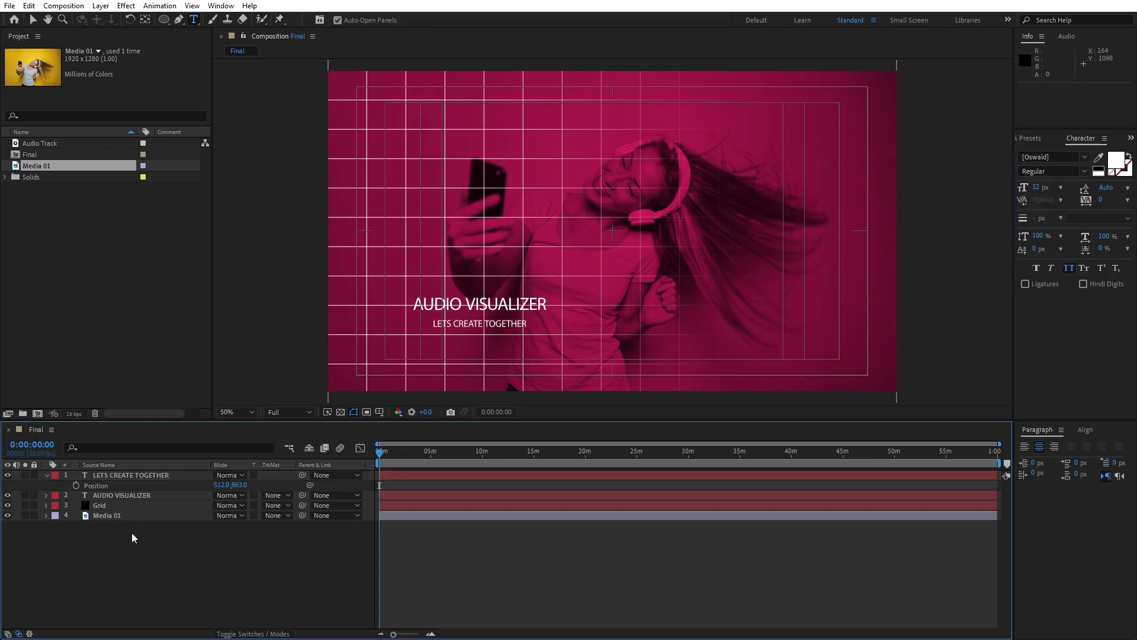
# Step: Nudge the LETS CREATE TOGETHER subtitle to position 448, 851 so its left edge lines up beneath the title
pyautogui.click(136, 481)
pyautogui.hotkey('shift', 'Left')
pyautogui.hotkey('shift', 'Left')
pyautogui.hotkey('shift', 'Left')
pyautogui.hotkey('shift', 'Left')
pyautogui.hotkey('shift', 'Left')
pyautogui.hotkey('shift', 'Left')
pyautogui.hotkey('shift', 'Left')
pyautogui.hotkey('shift', 'Left')
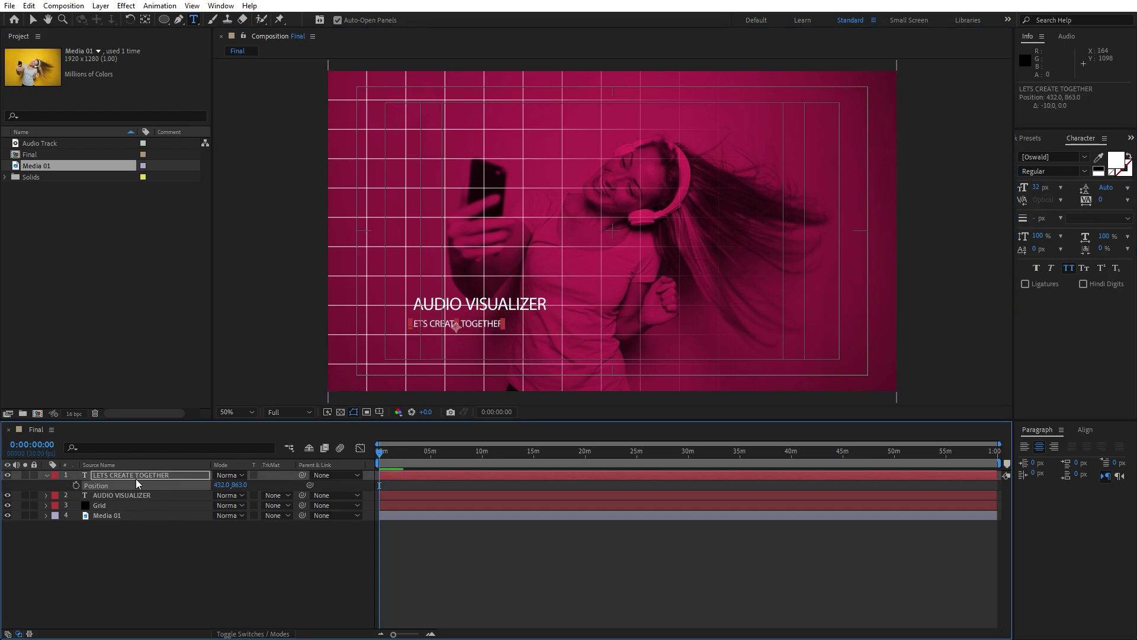
pyautogui.press('Up')
pyautogui.press('Up')
pyautogui.press('Up')
pyautogui.press('Up')
pyautogui.press('Up')
pyautogui.press('Up')
pyautogui.press('Up')
pyautogui.press('Up')
pyautogui.press('Right')
pyautogui.press('Right')
pyautogui.press('Right')
pyautogui.press('Right')
pyautogui.press('Right')
pyautogui.press('Right')
pyautogui.press('Right')
pyautogui.press('Right')
pyautogui.press('Right')
pyautogui.press('Right')
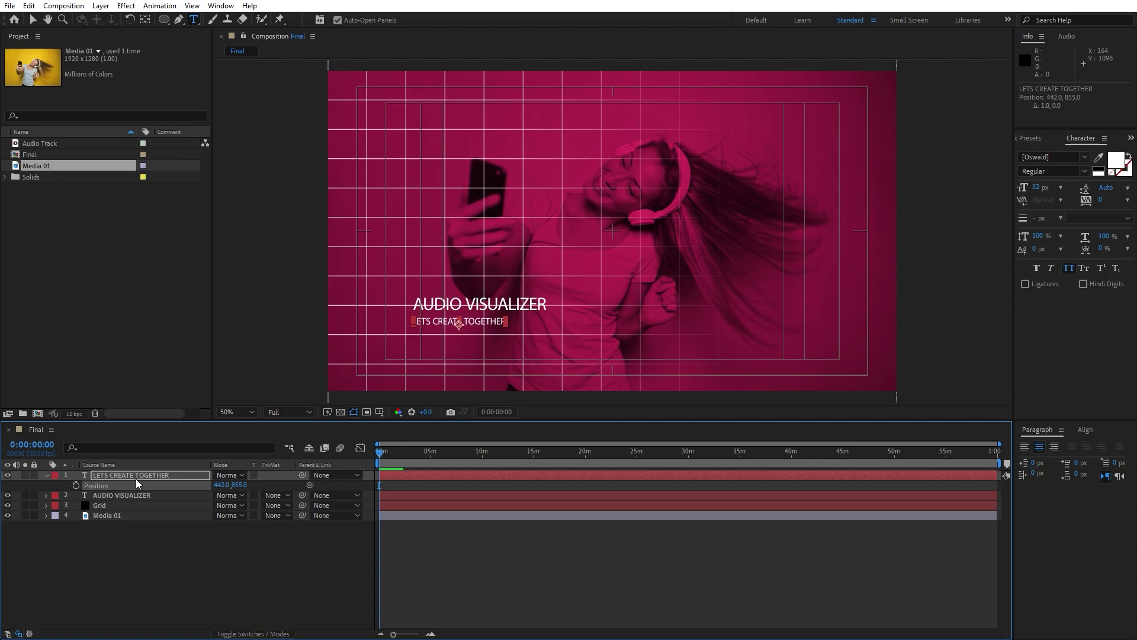
pyautogui.press('Up')
pyautogui.press('Up')
pyautogui.press('Right')
pyautogui.press('Right')
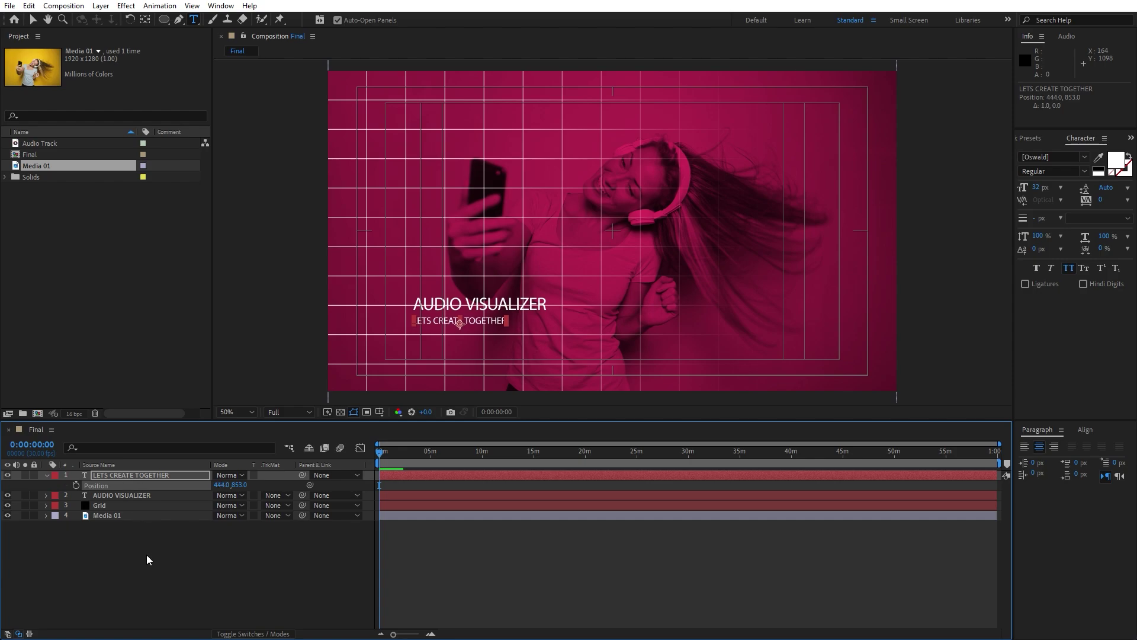
pyautogui.click(147, 560)
pyautogui.click(135, 484)
pyautogui.press('Up')
pyautogui.press('Up')
pyautogui.press('Right')
pyautogui.press('Right')
pyautogui.press('Right')
pyautogui.press('Right')
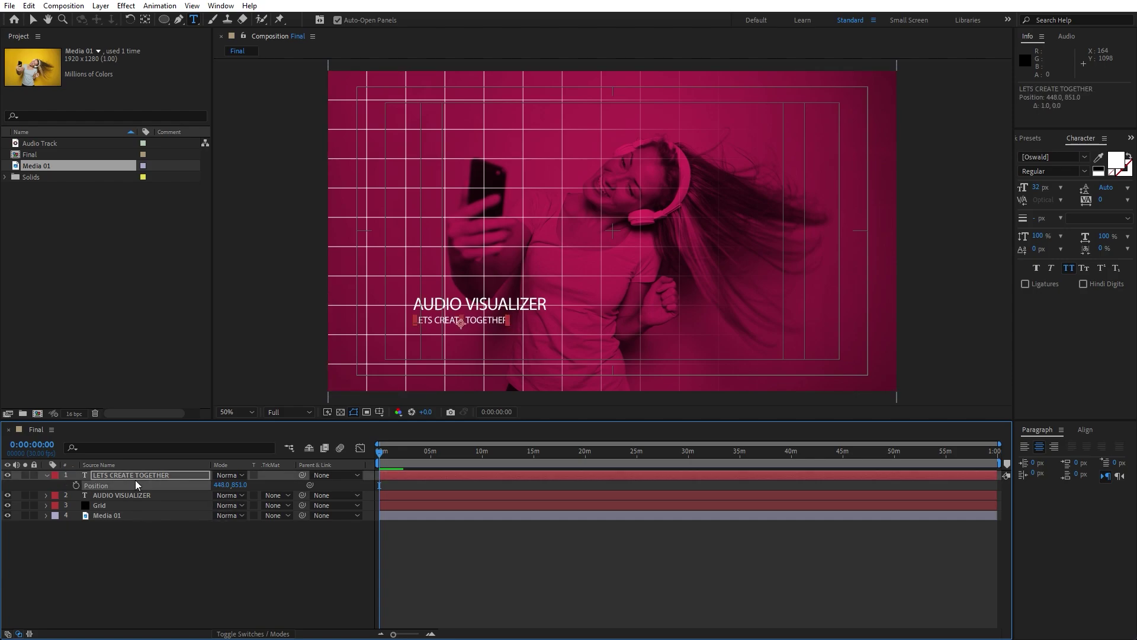
# Step: Collapse the subtitle layer's properties, deselect it and hide the Title/Action Safe guides
pyautogui.click(46, 476)
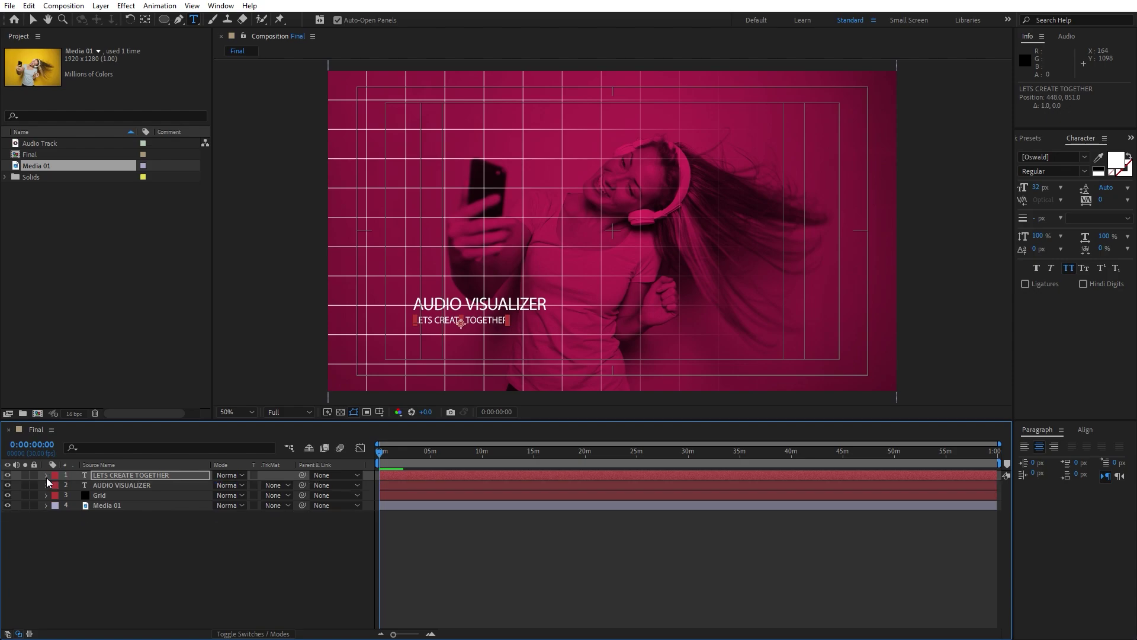
pyautogui.click(139, 538)
pyautogui.click(354, 412)
pyautogui.click(394, 427)
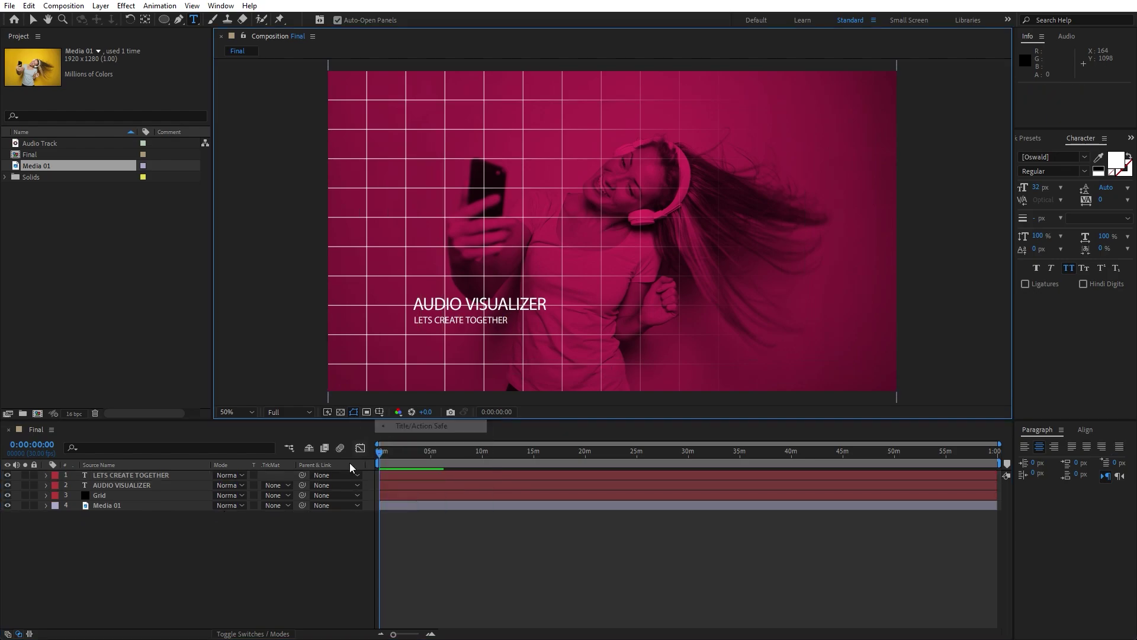
# Step: Create a new 1920 x 1080 px black solid named Audio Spectrum in the Final composition
pyautogui.rightClick(215, 394)
pyautogui.moveTo(342, 401)
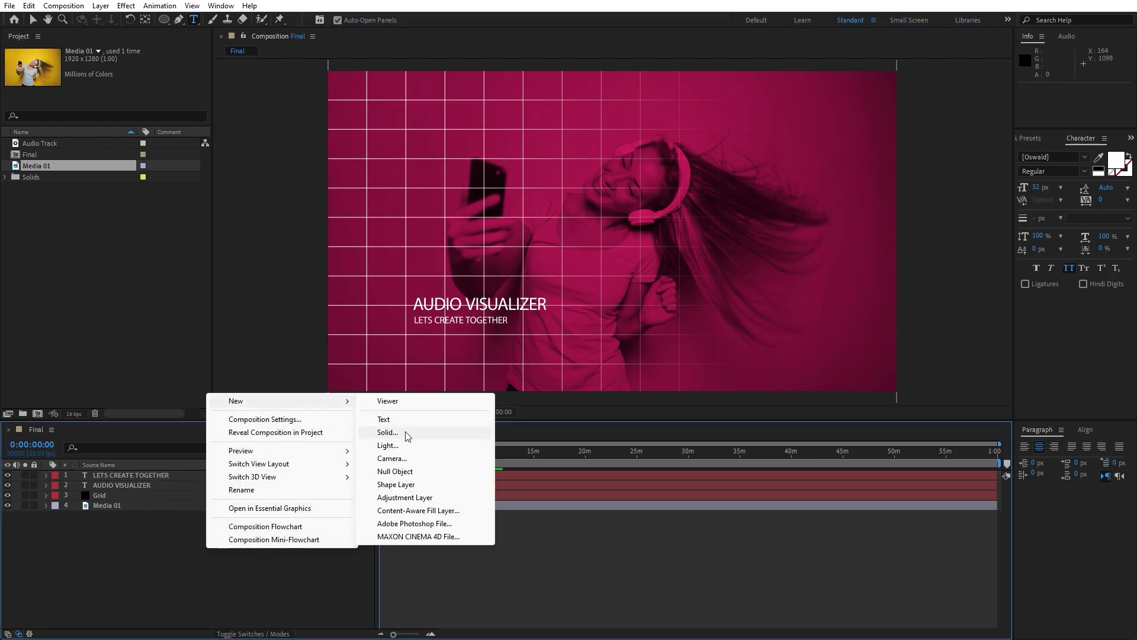
pyautogui.click(421, 431)
pyautogui.write('Audio Spectrum')
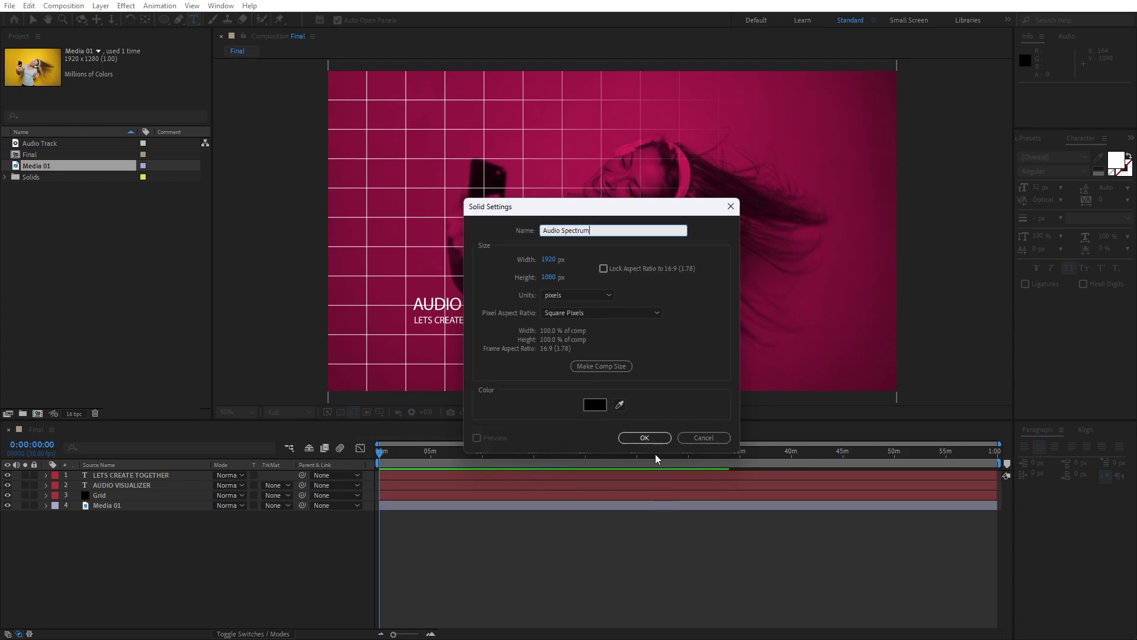
pyautogui.click(644, 437)
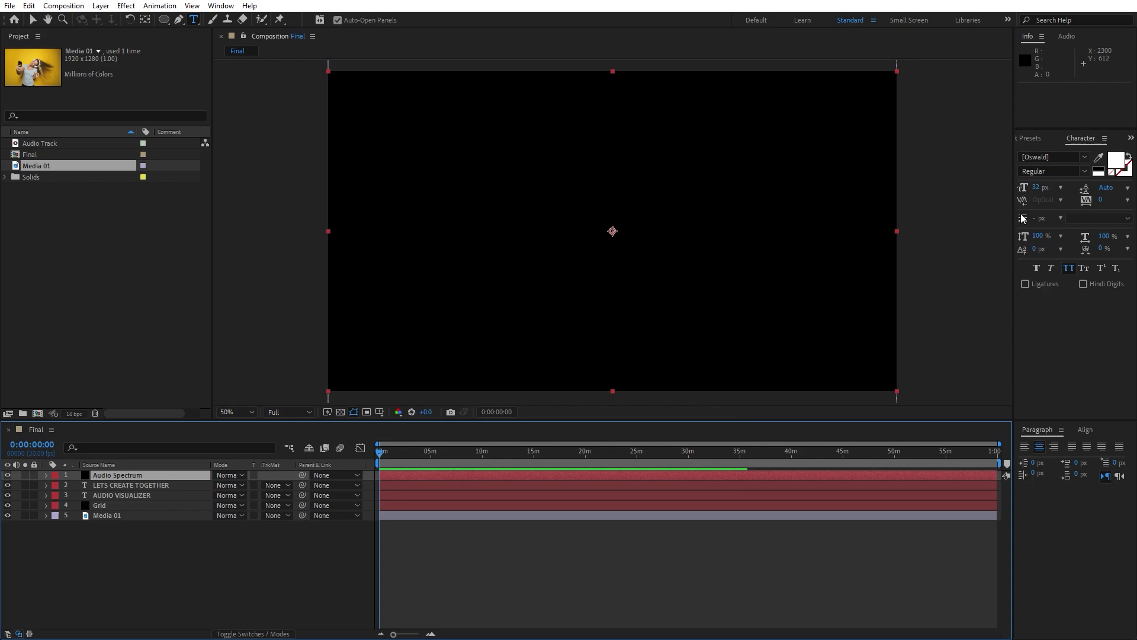
# Step: Find the Audio Spectrum generate effect and apply it to the Audio Spectrum solid
pyautogui.click(1045, 142)
pyautogui.write('linear w')
pyautogui.moveTo(1080, 151); pyautogui.dragTo(838, 155)
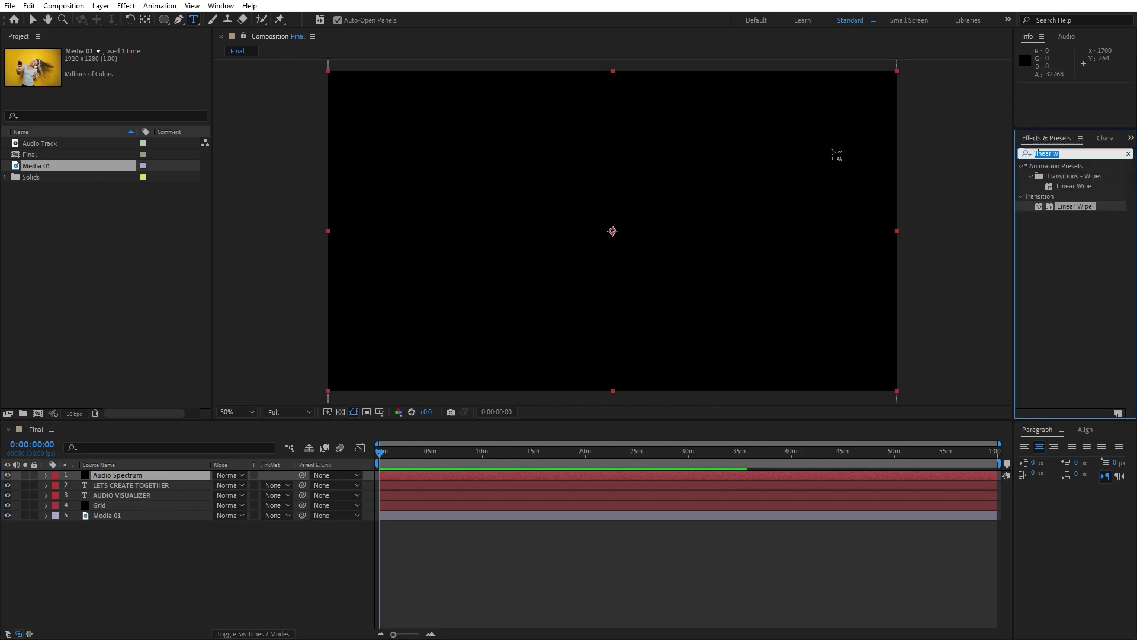
pyautogui.write('audio sp')
pyautogui.moveTo(1069, 176); pyautogui.dragTo(152, 478)
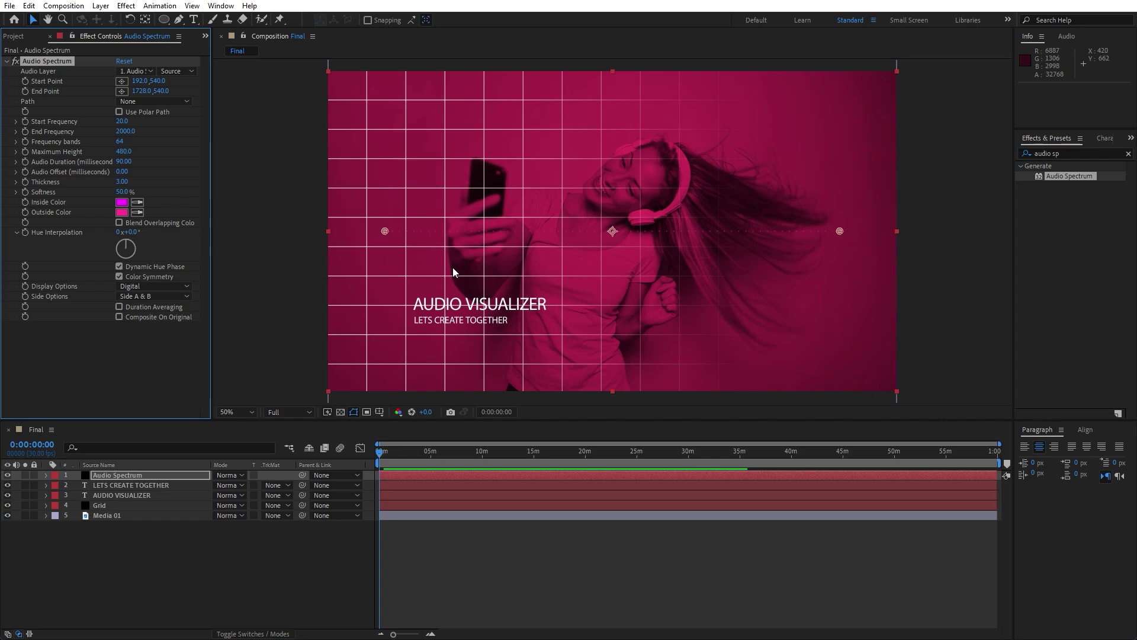
# Step: Add a Fill effect to the Audio Spectrum layer and set its color to white
pyautogui.click(1082, 152)
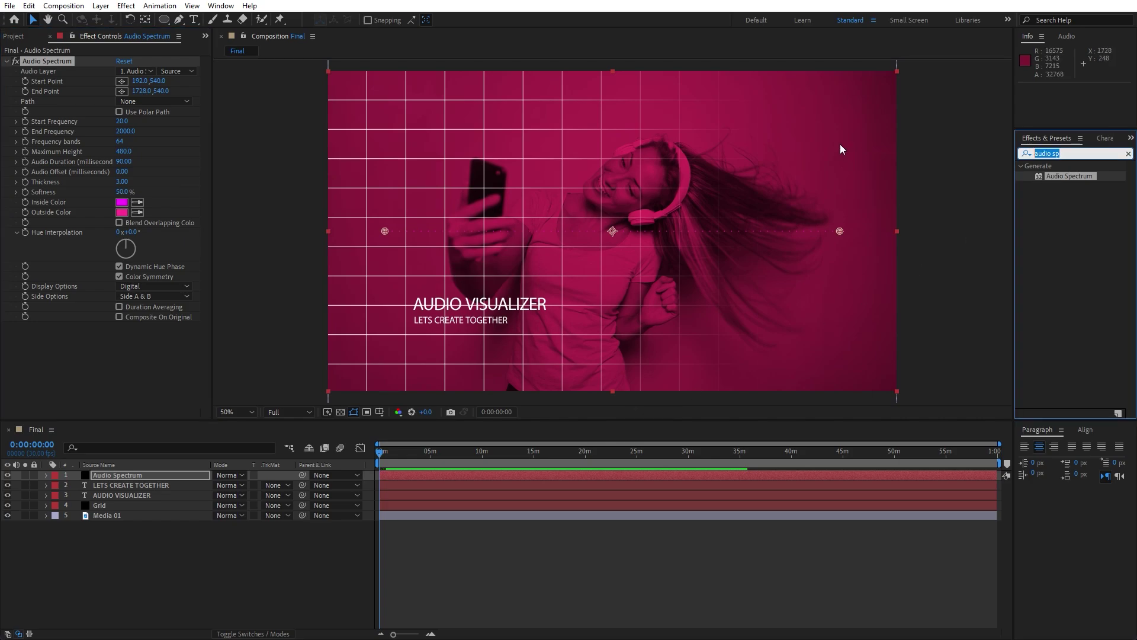
pyautogui.write('fill')
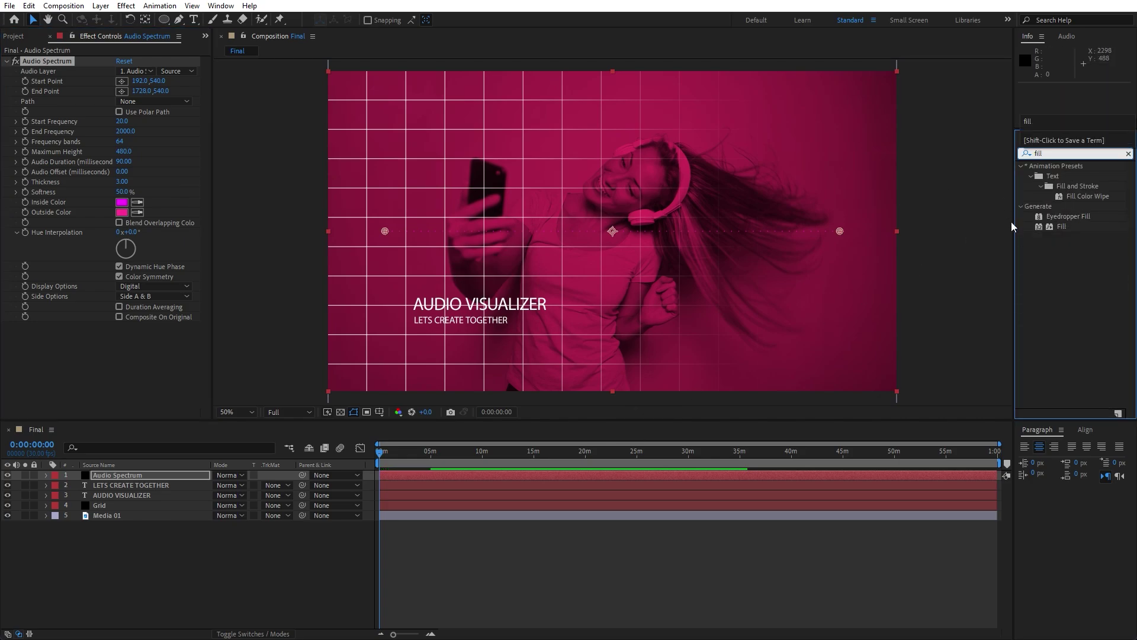
pyautogui.moveTo(1061, 227); pyautogui.dragTo(89, 388)
pyautogui.click(122, 357)
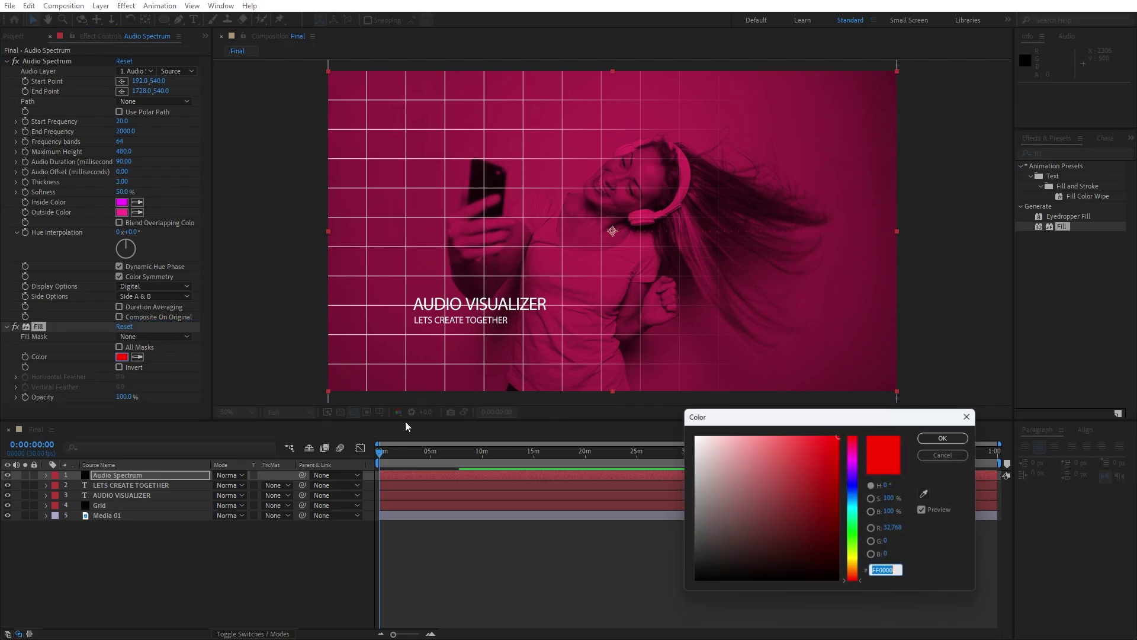
pyautogui.click(717, 471)
pyautogui.click(691, 436)
pyautogui.click(950, 436)
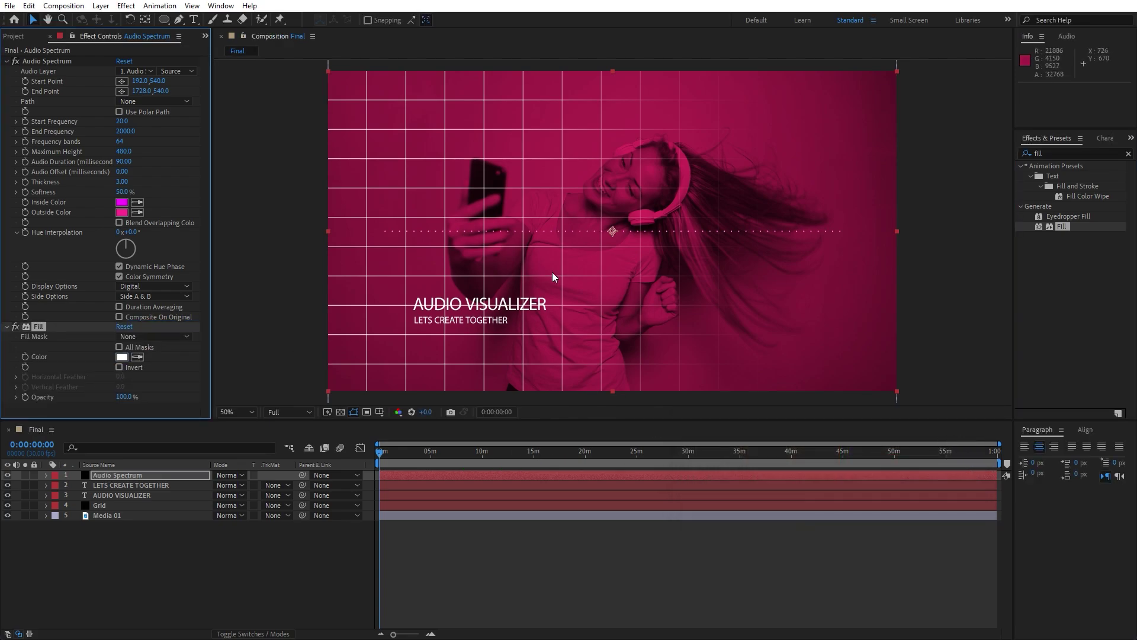
pyautogui.press(',')
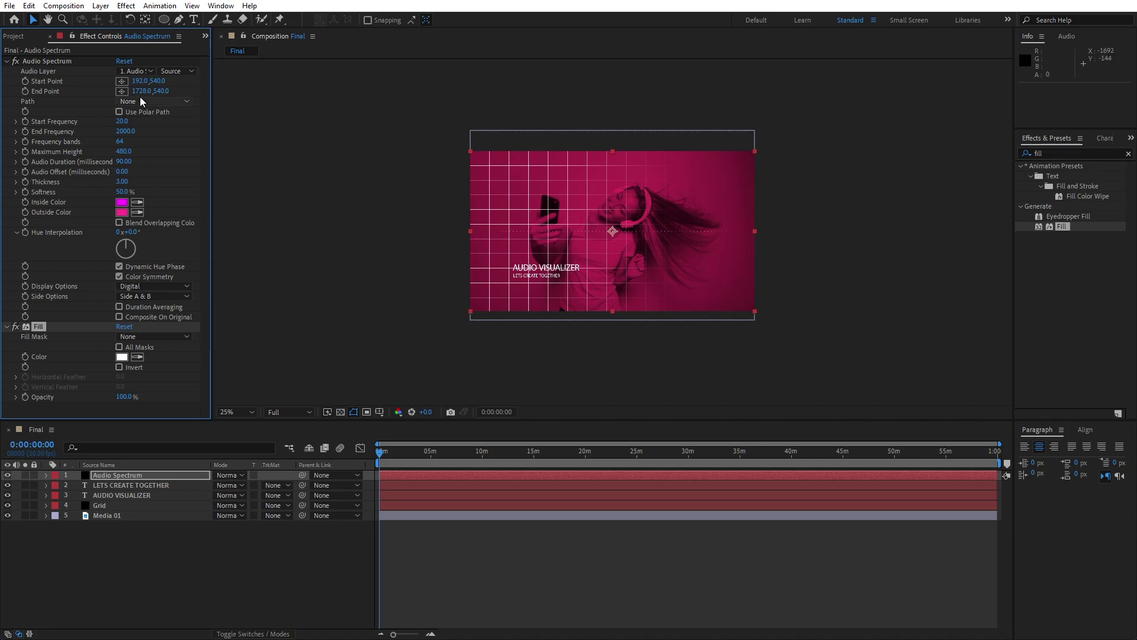
# Step: Set the X coordinates of the Audio Spectrum effect's Start Point and End Point both to 1450
pyautogui.click(141, 81)
pyautogui.write('1450')
pyautogui.click(141, 91)
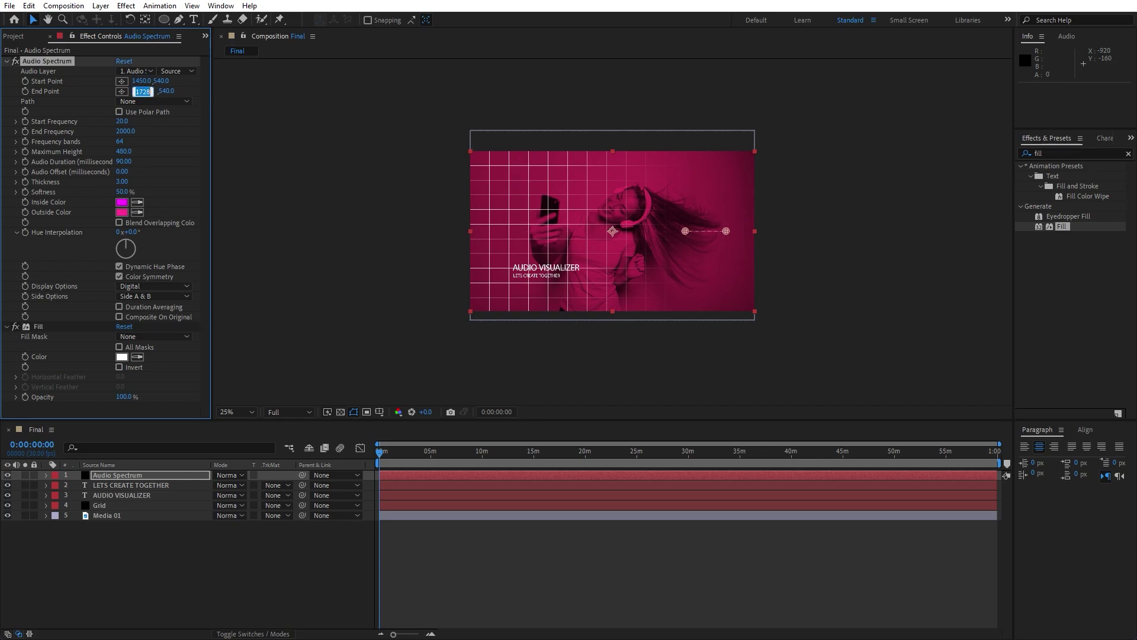
pyautogui.write('1450')
pyautogui.click(258, 540)
# Step: Make the spectrum line span the full frame vertically with Start Point Y at -110 and End Point Y at 1370
pyautogui.click(48, 61)
pyautogui.moveTo(164, 83); pyautogui.dragTo(131, 71)
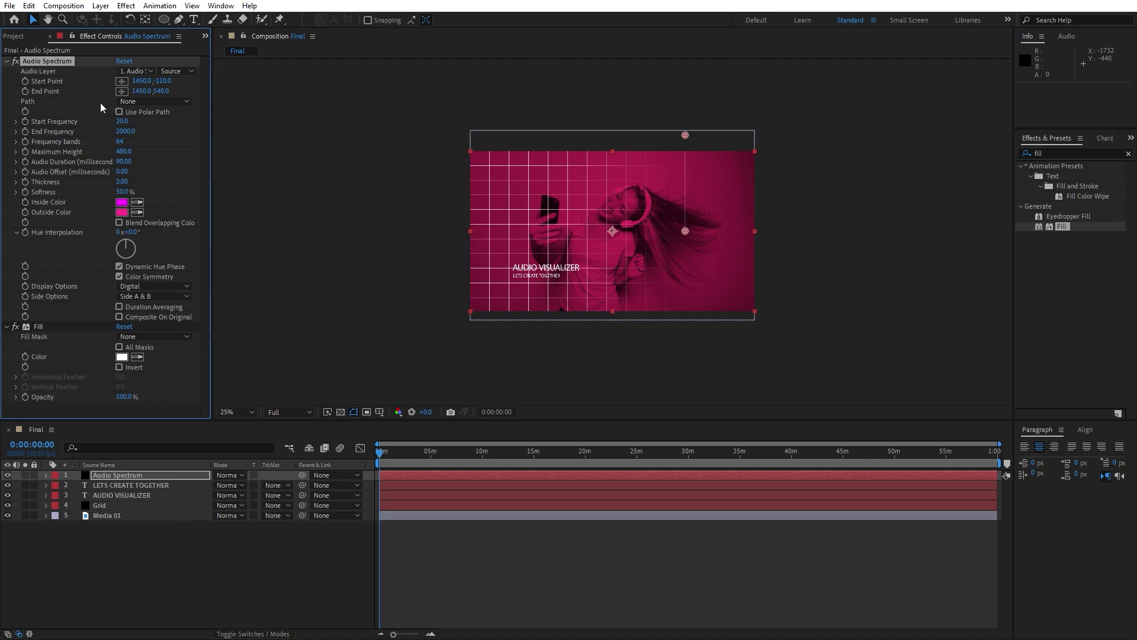
pyautogui.moveTo(161, 95); pyautogui.dragTo(203, 100)
pyautogui.scroll(1, 695, 297)
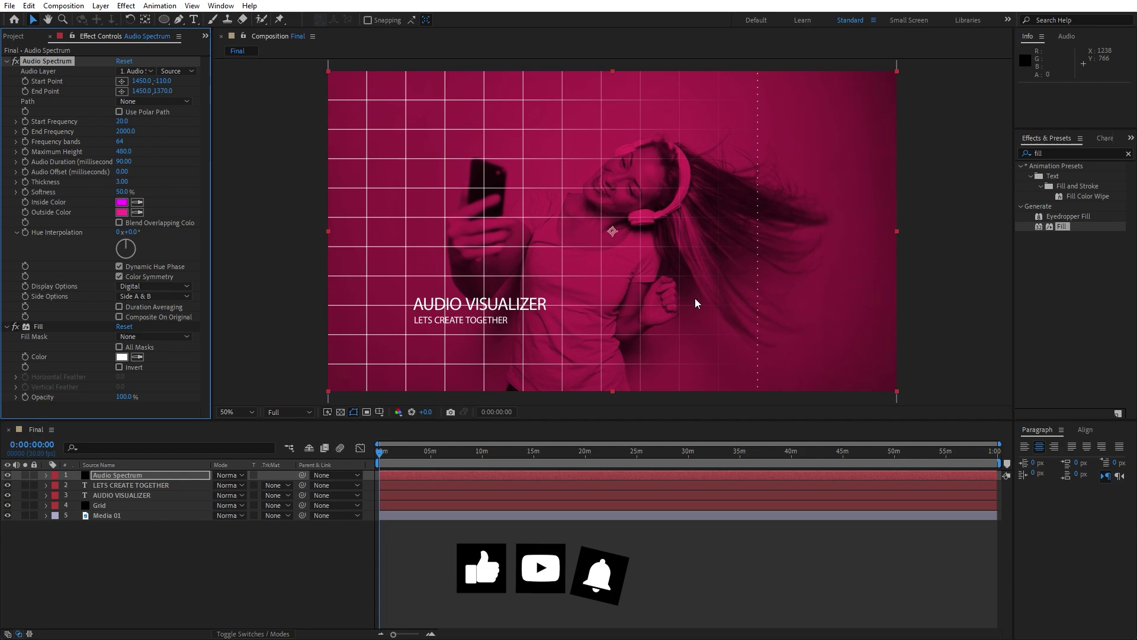
# Step: Set the Audio Spectrum effect's End Frequency to 800 and its Maximum Height to 2000
pyautogui.click(408, 450)
pyautogui.moveTo(425, 454); pyautogui.dragTo(461, 454)
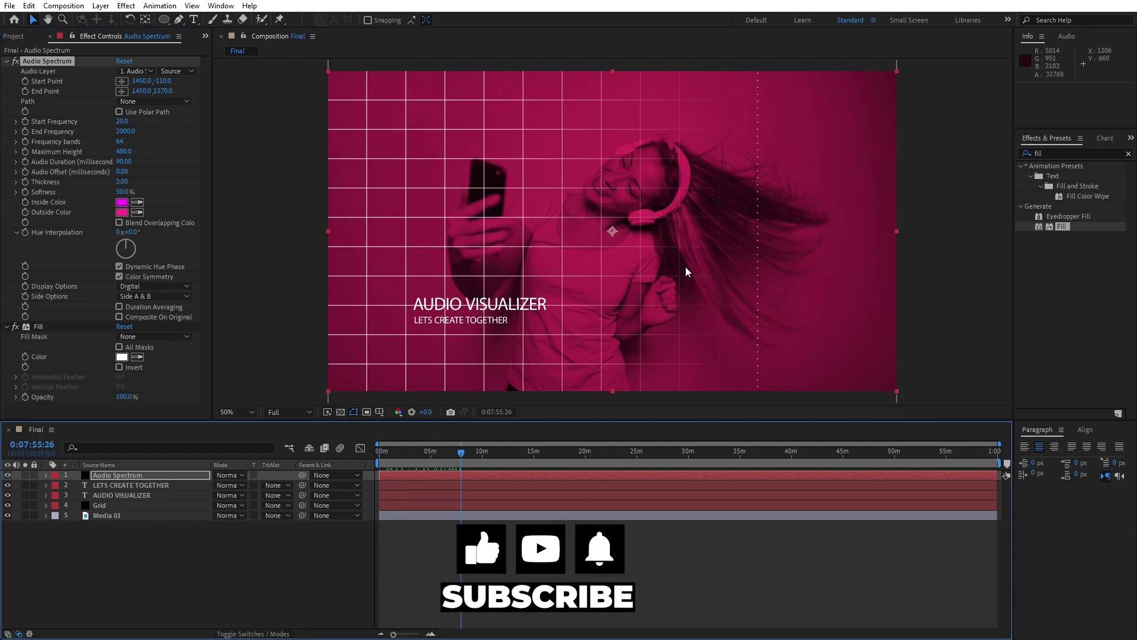
pyautogui.click(124, 133)
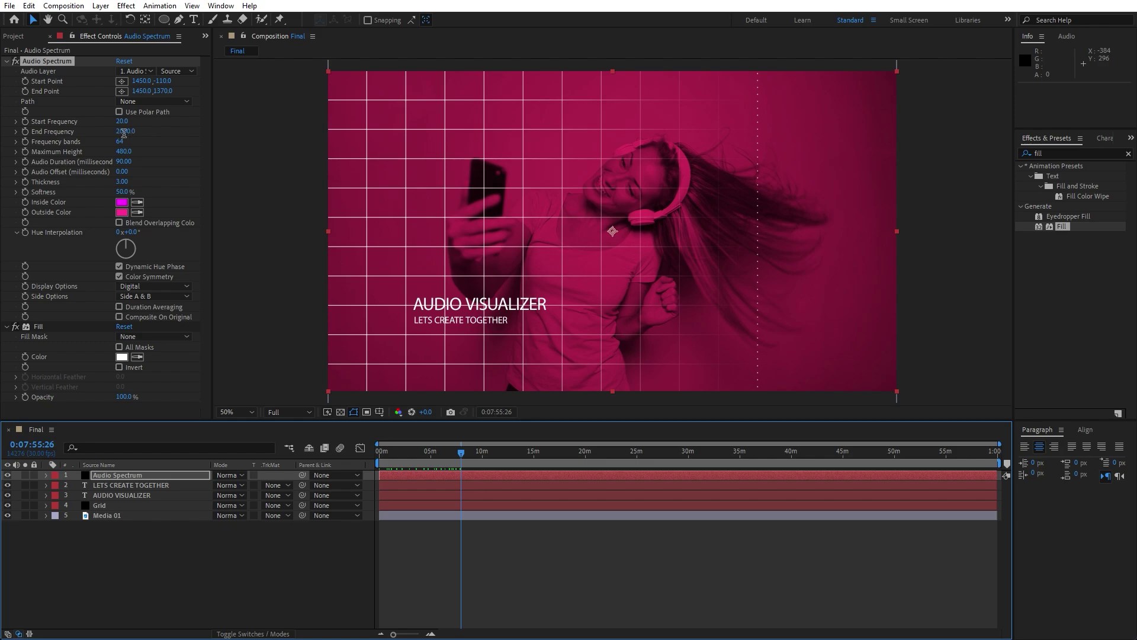
pyautogui.write('800')
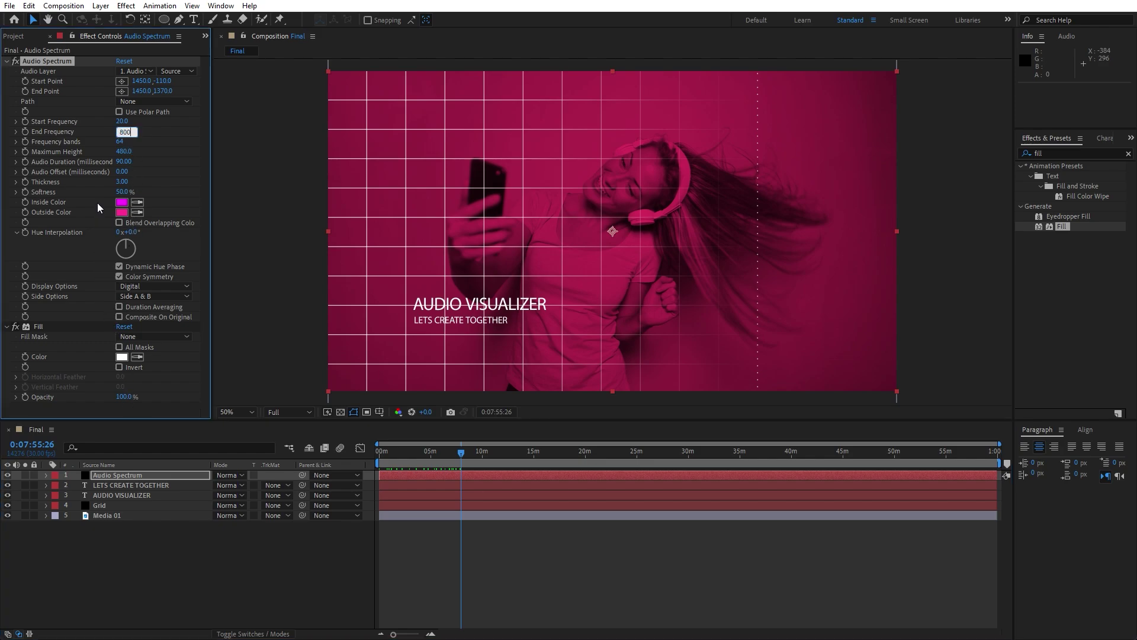
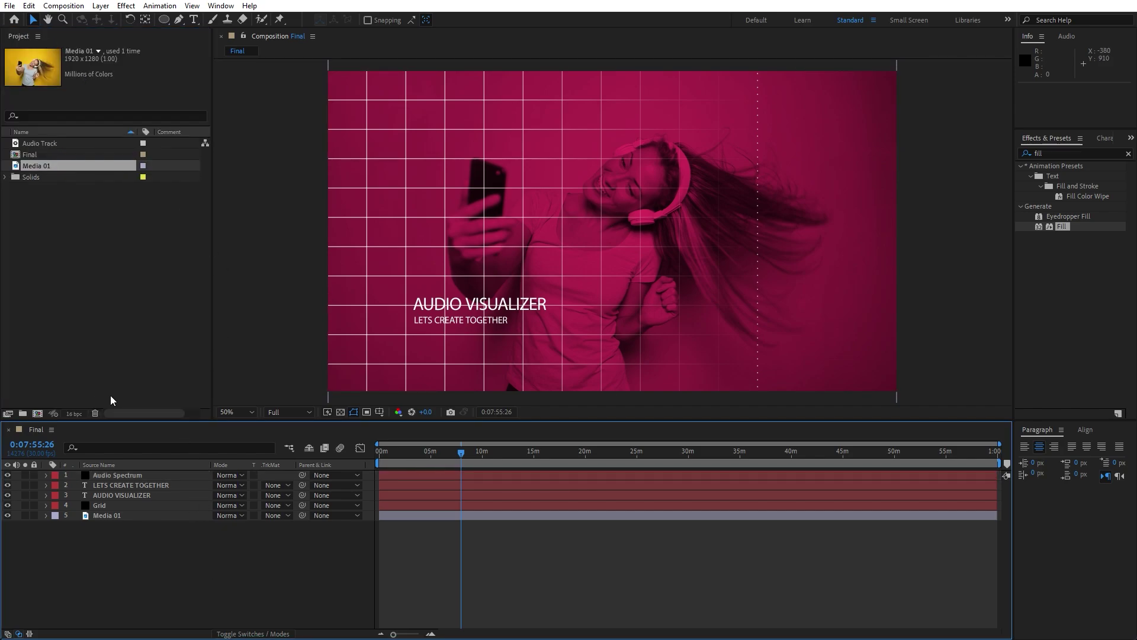
# Step: Create a 1920 x 1080 px, 30 fps, one-hour composition named Audio Comp and add the Audio Track to it
pyautogui.click(38, 414)
pyautogui.write('Audio Comp')
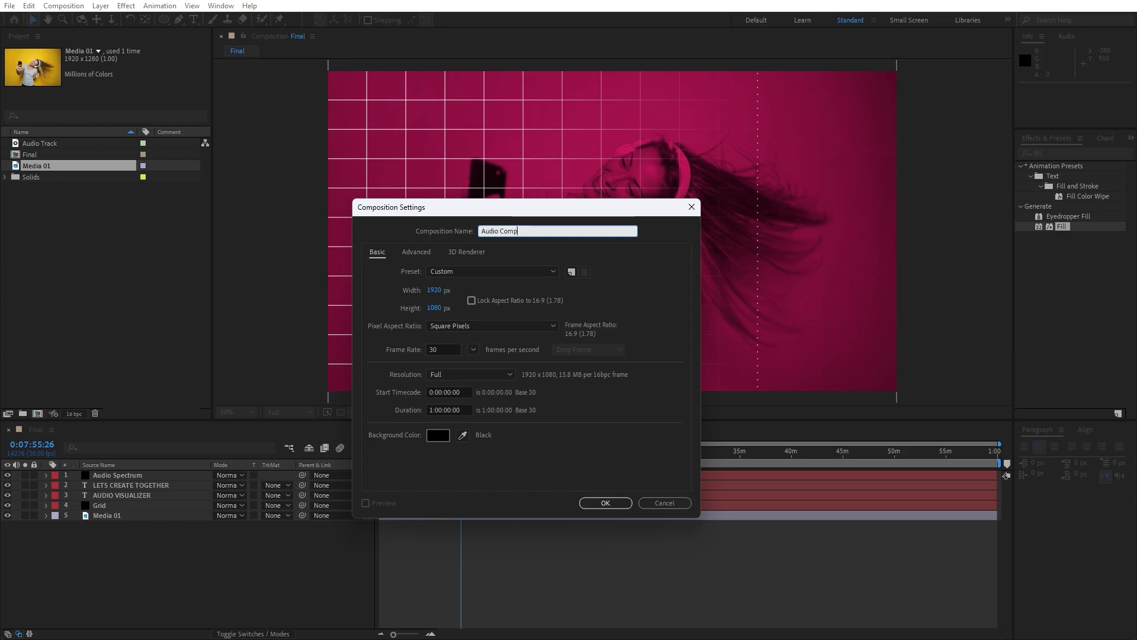
pyautogui.click(597, 505)
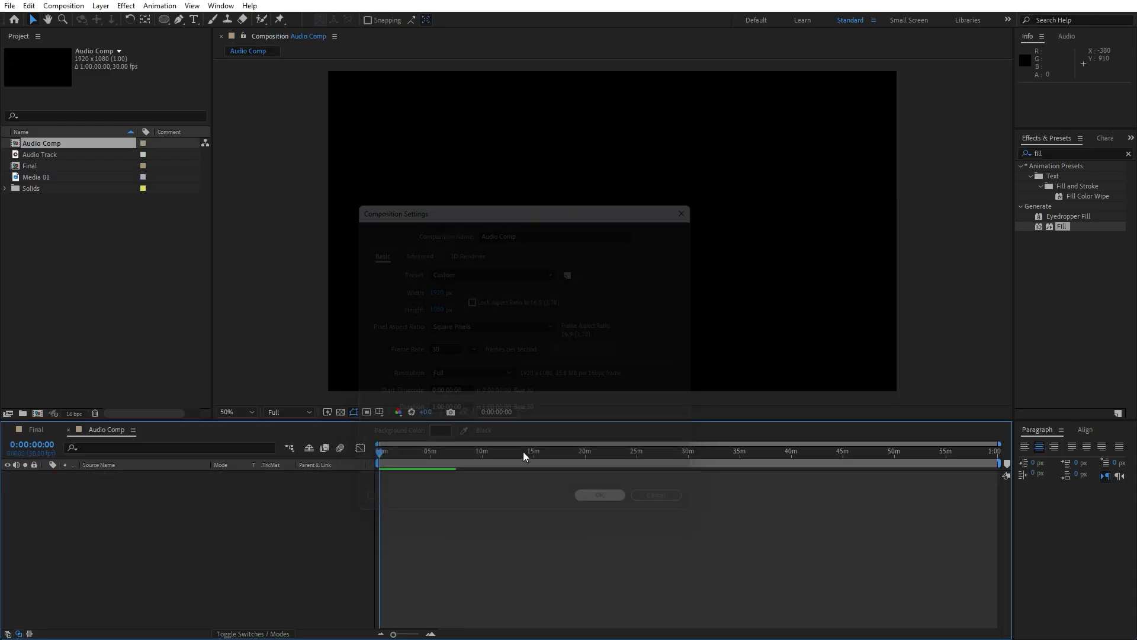
pyautogui.click(36, 154)
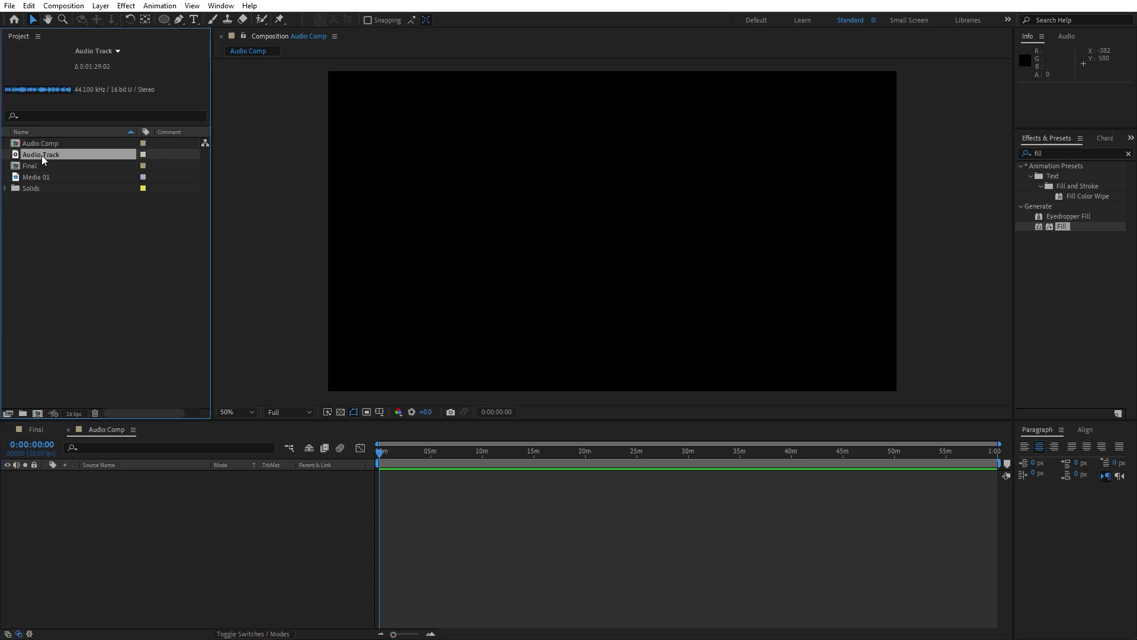
pyautogui.moveTo(40, 156); pyautogui.dragTo(194, 566)
# Step: Add Audio Comp to the Final composition as the lowest layer, beneath Media 01
pyautogui.click(37, 430)
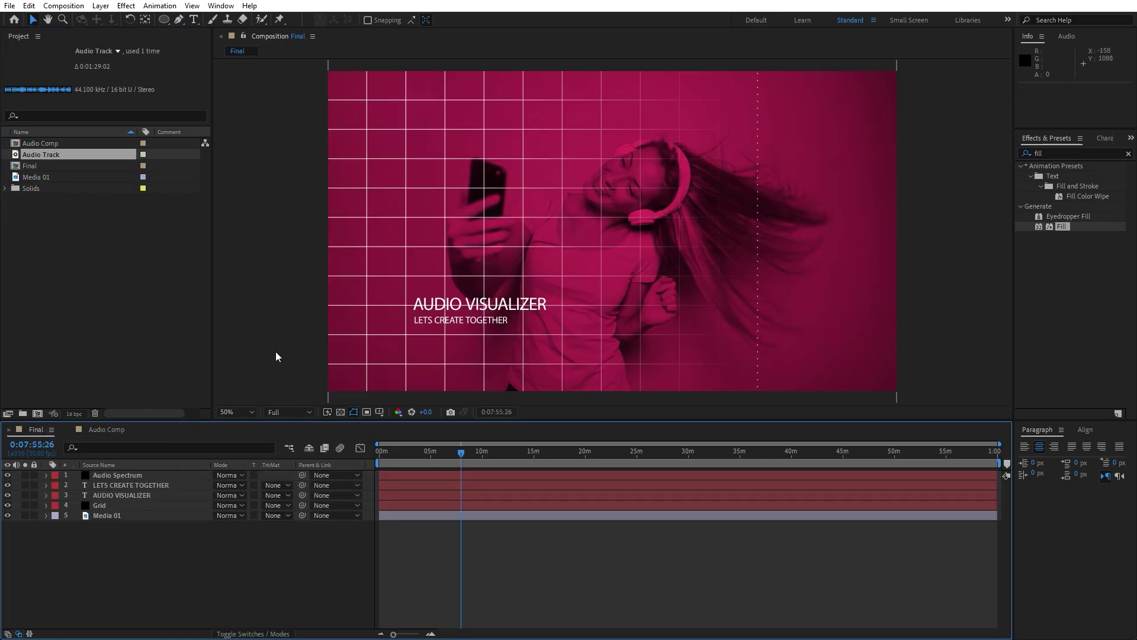
pyautogui.click(38, 145)
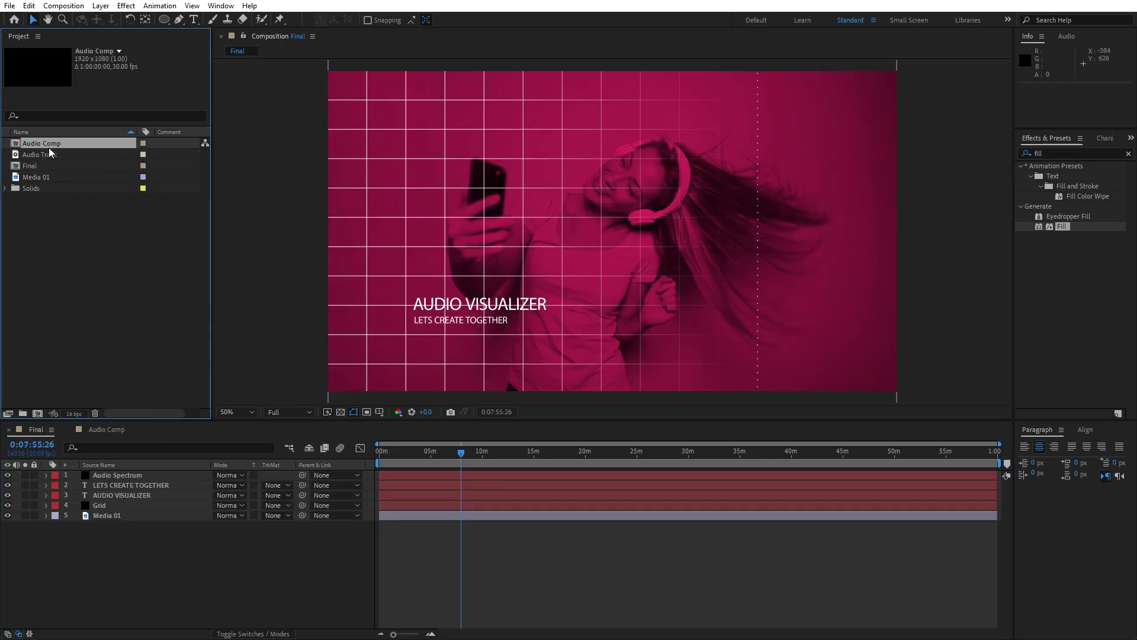
pyautogui.moveTo(18, 148); pyautogui.dragTo(175, 545)
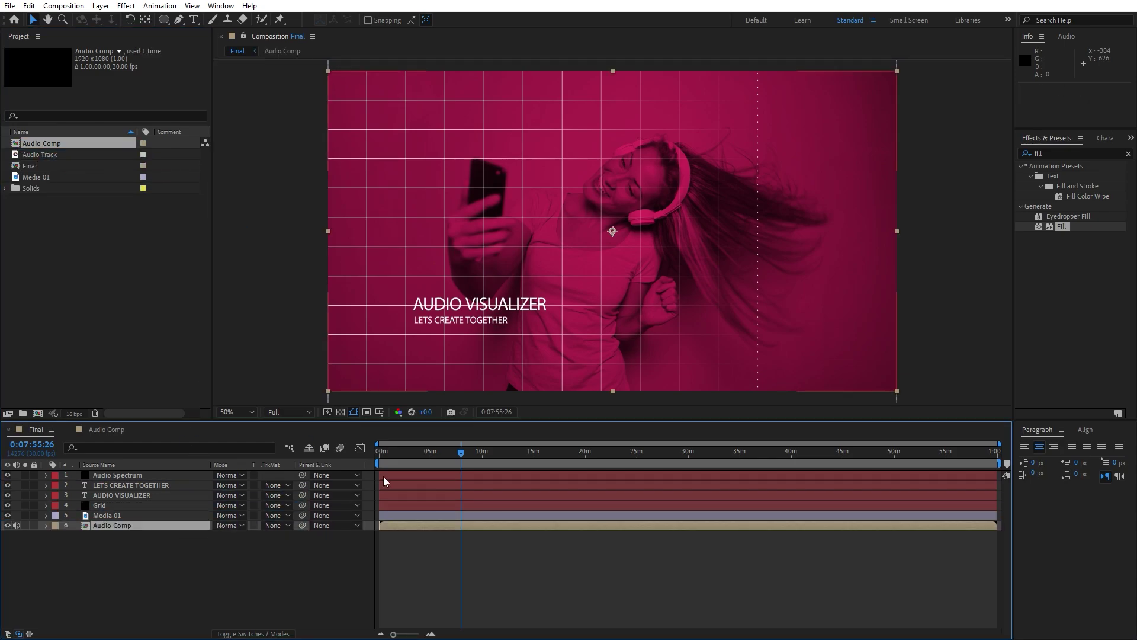
# Step: Set the Audio Spectrum effect's Audio Layer to Audio Comp and play a preview of the composition
pyautogui.click(119, 476)
pyautogui.doubleClick(118, 476)
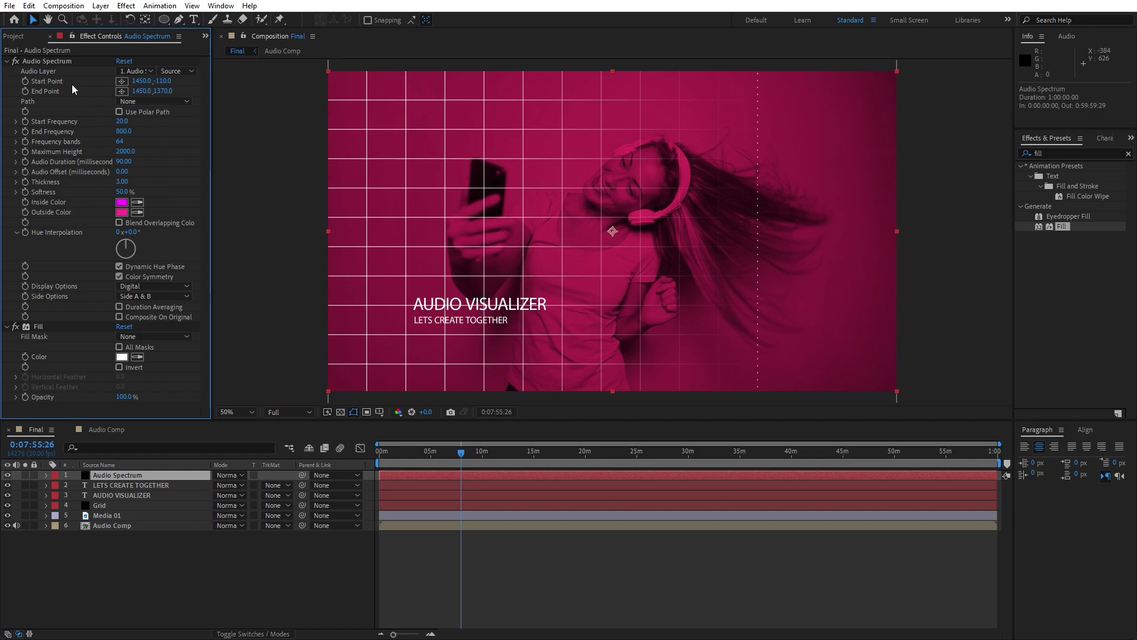
pyautogui.click(144, 71)
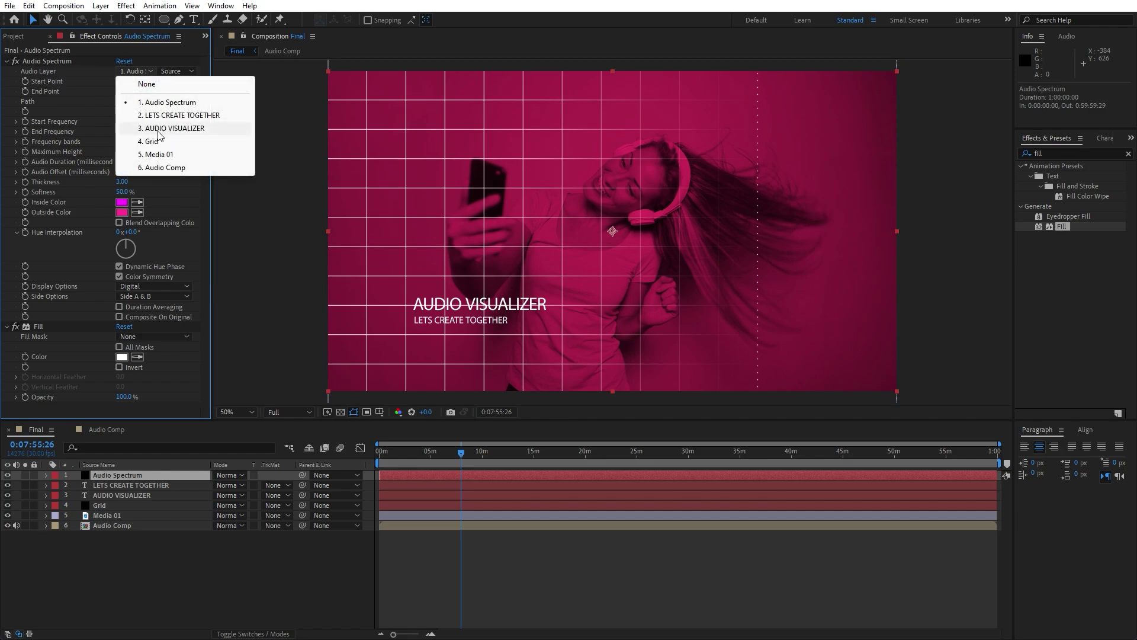
pyautogui.click(160, 168)
pyautogui.click(190, 602)
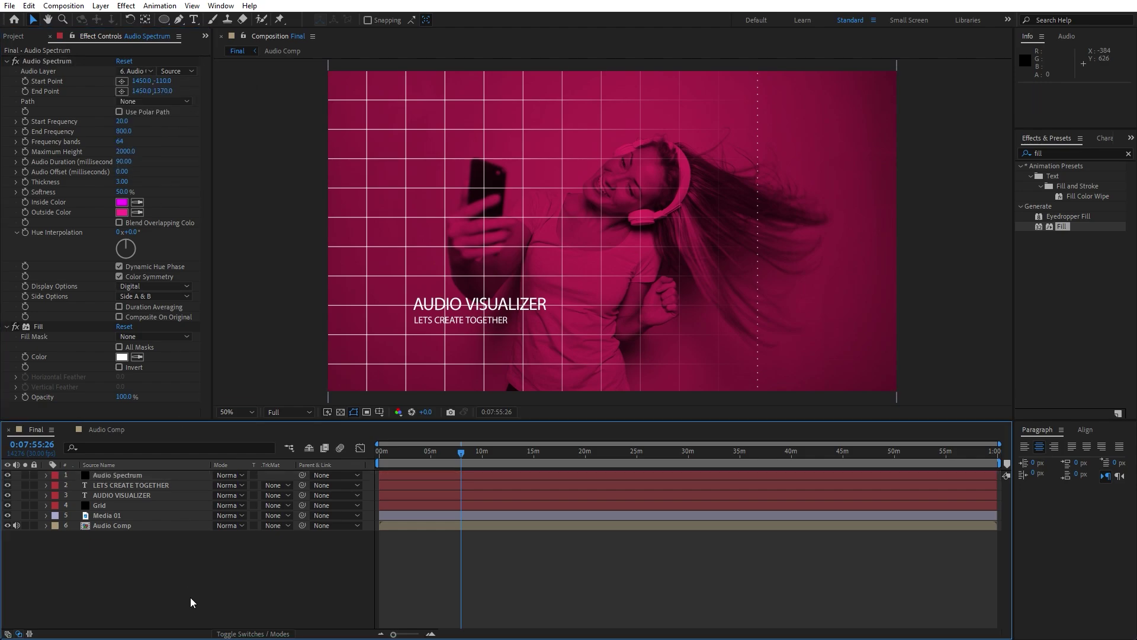
pyautogui.press('space')
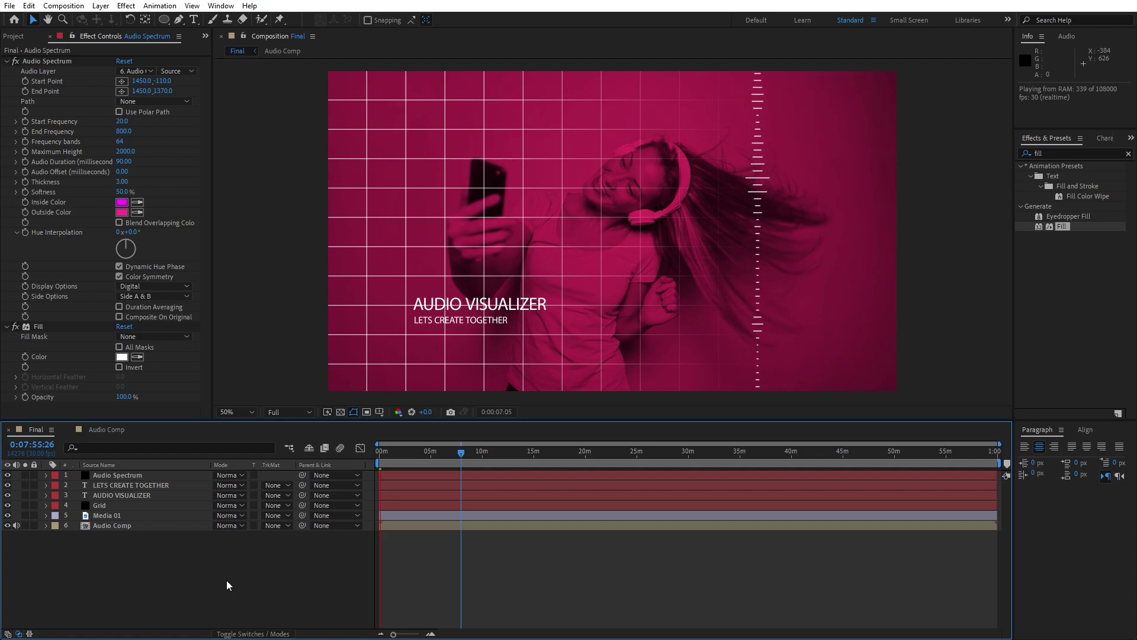
# Step: Try the Analog lines and Analog dots display options on the spectrum at 0:00:13:24 and restore Digital
pyautogui.click(382, 457)
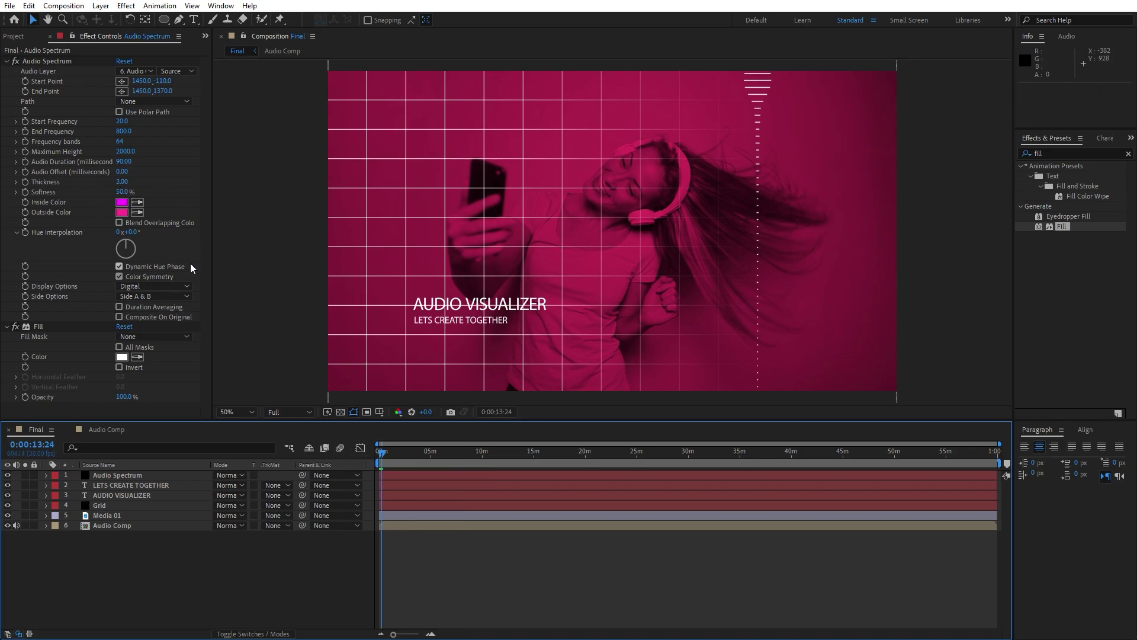
pyautogui.click(138, 286)
pyautogui.click(145, 310)
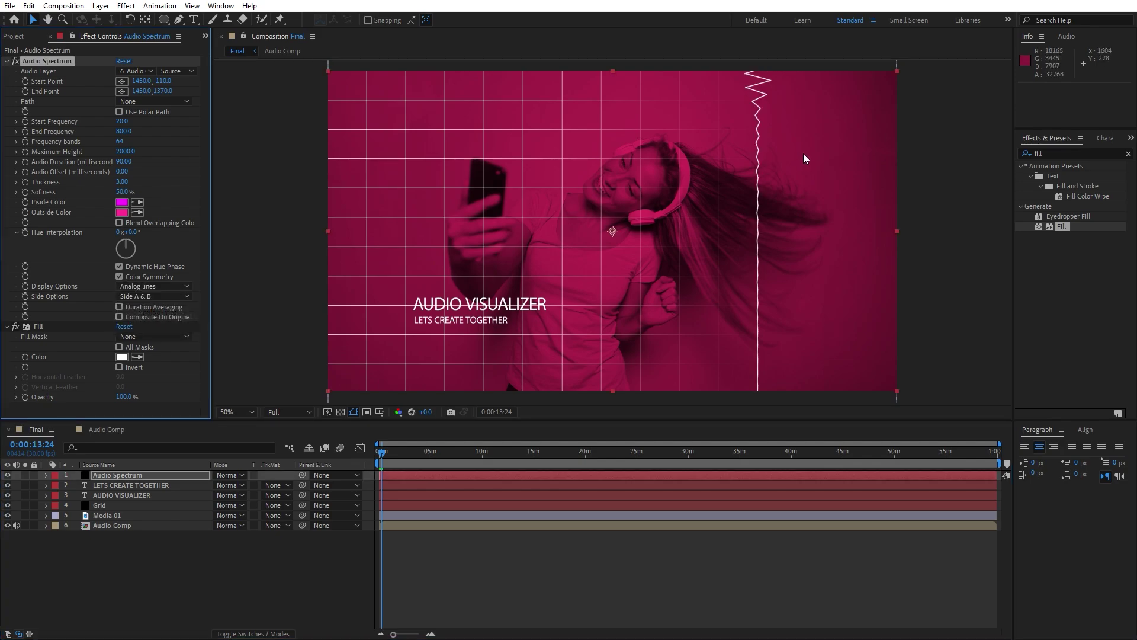
pyautogui.click(151, 286)
pyautogui.click(156, 326)
pyautogui.click(151, 286)
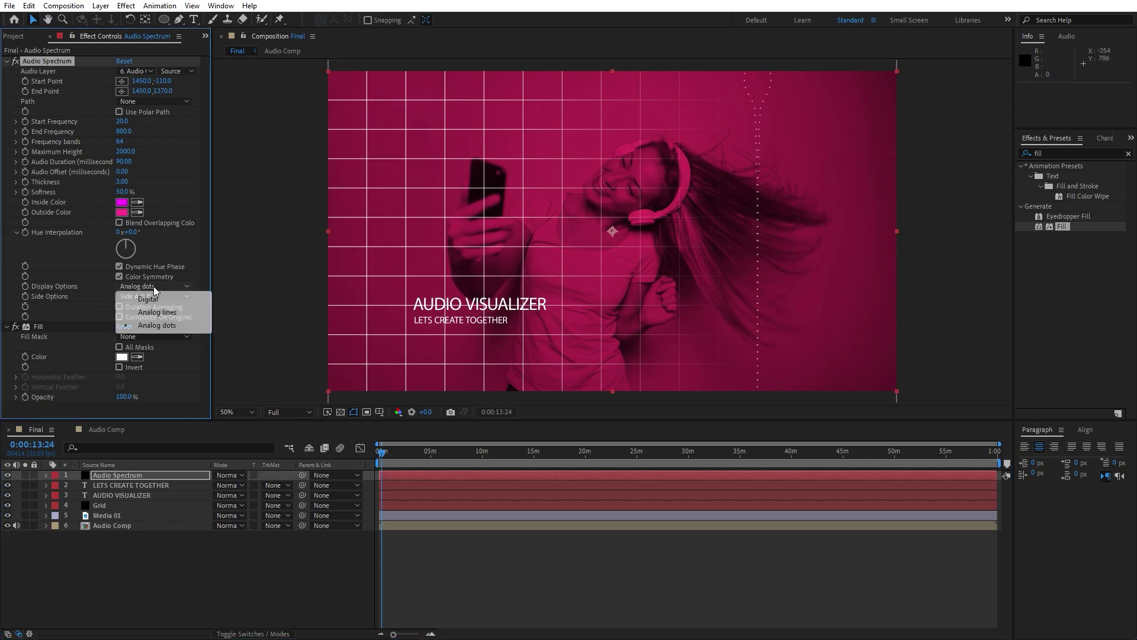
pyautogui.click(157, 298)
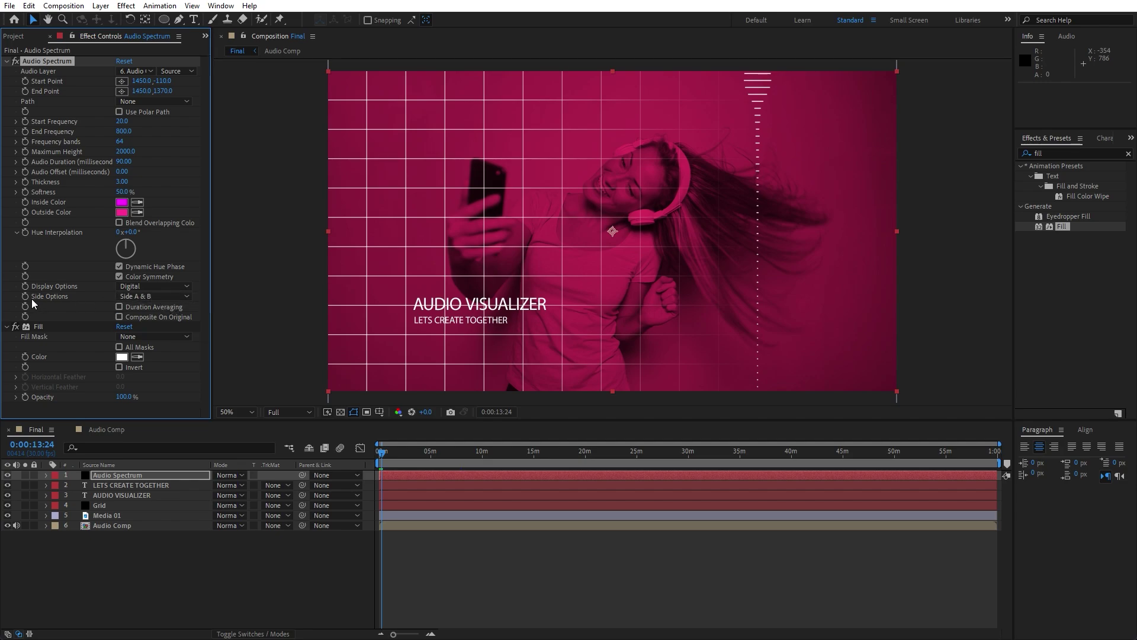
# Step: Set the Audio Spectrum's Side Options to Side A and preview the animation from the start of the composition
pyautogui.click(151, 296)
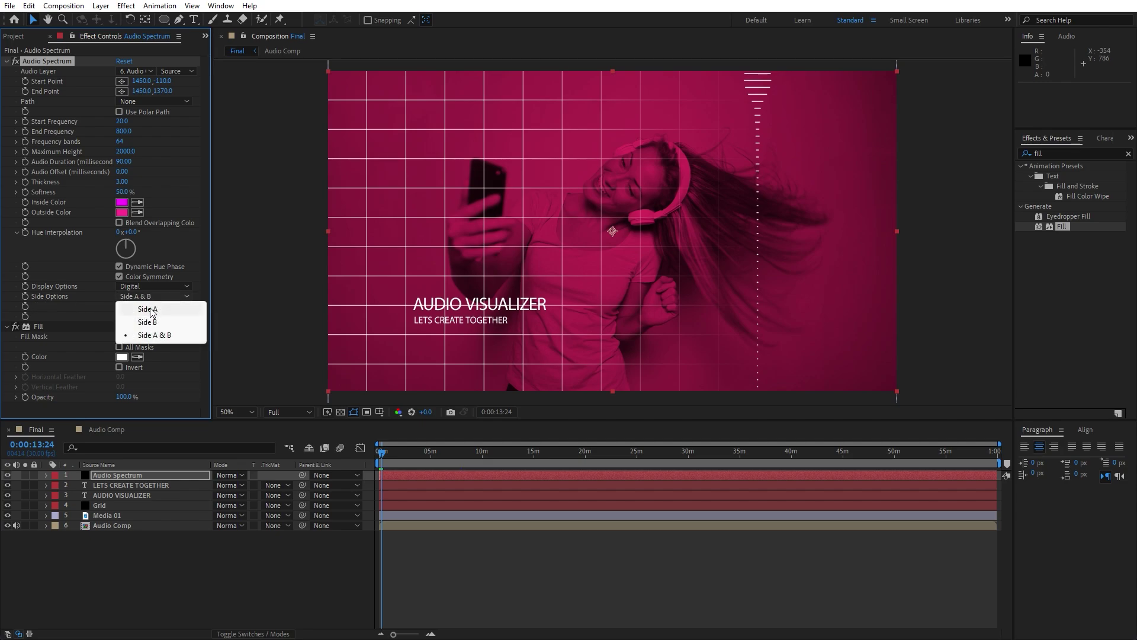
pyautogui.click(151, 310)
pyautogui.press('space')
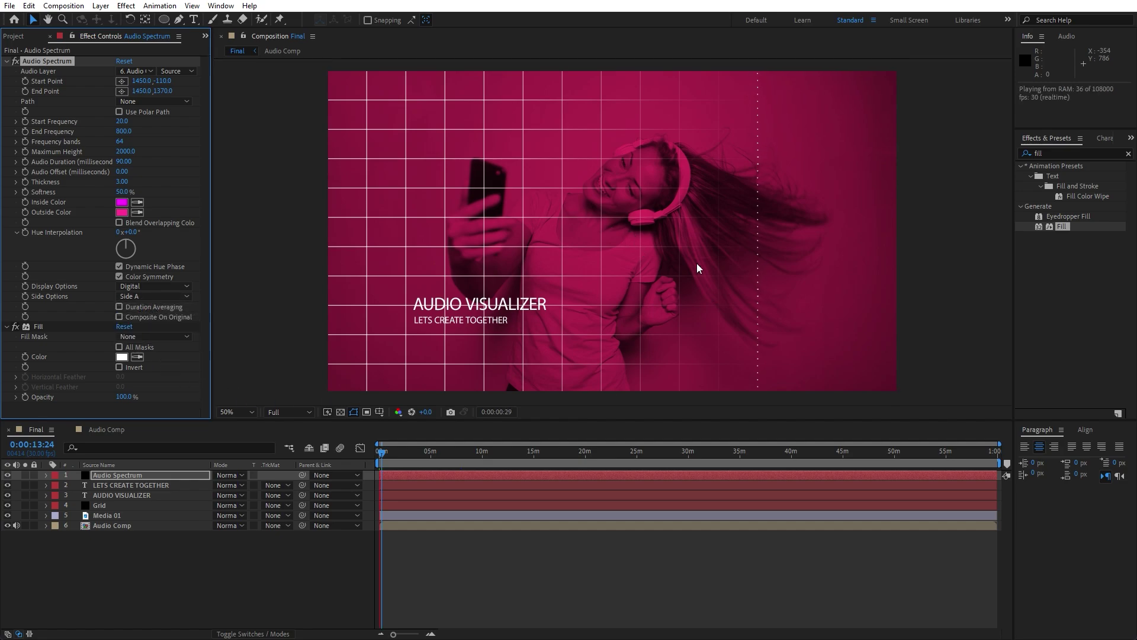
pyautogui.click(393, 454)
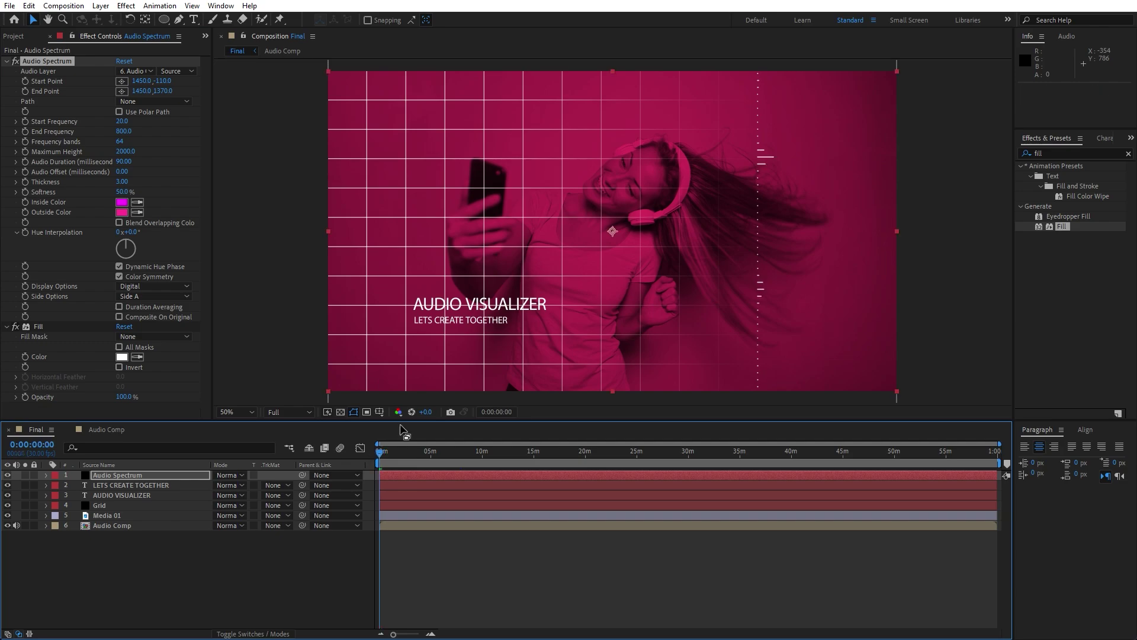
pyautogui.press('space')
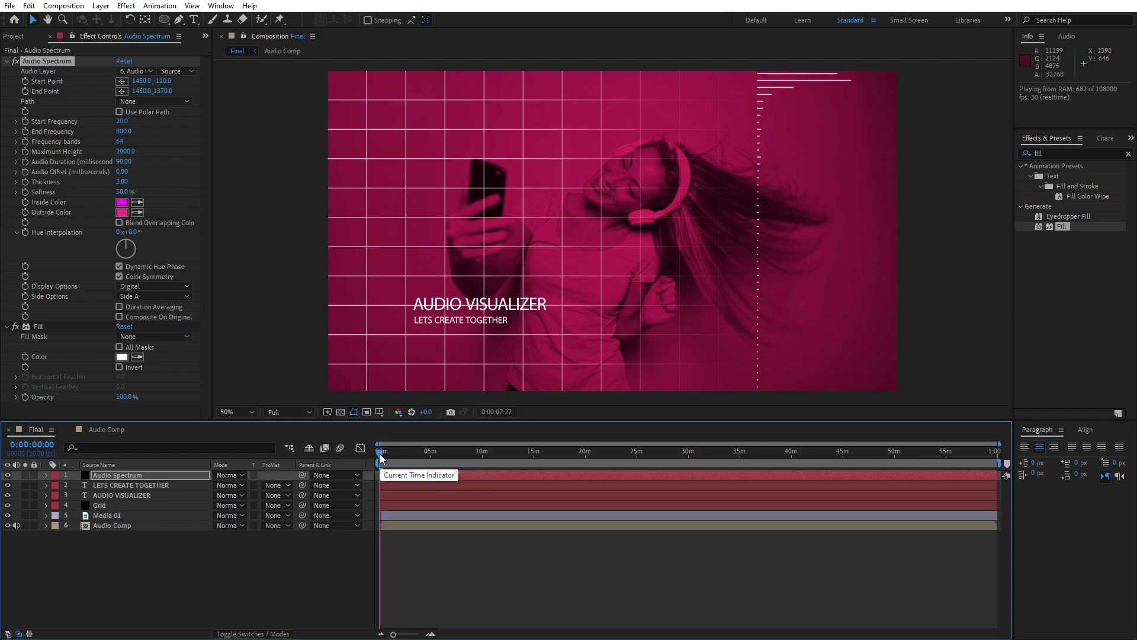
pyautogui.press('space')
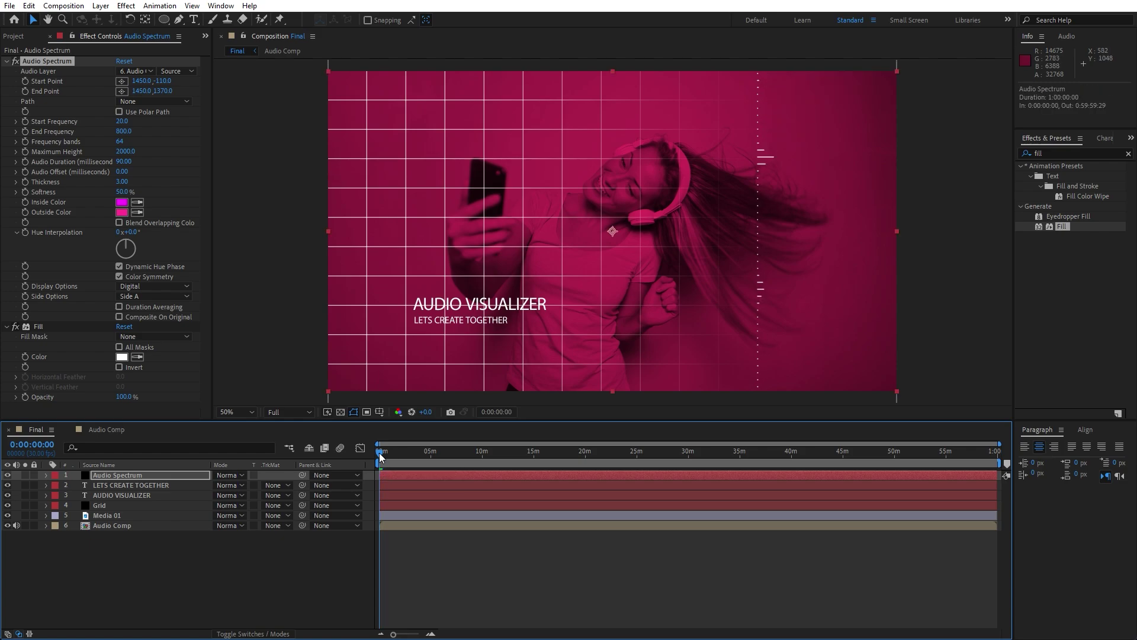
# Step: Add a text layer reading TIMER on the outer side of the spectrum line, near mid-height of the frame
pyautogui.click(194, 19)
pyautogui.click(802, 247)
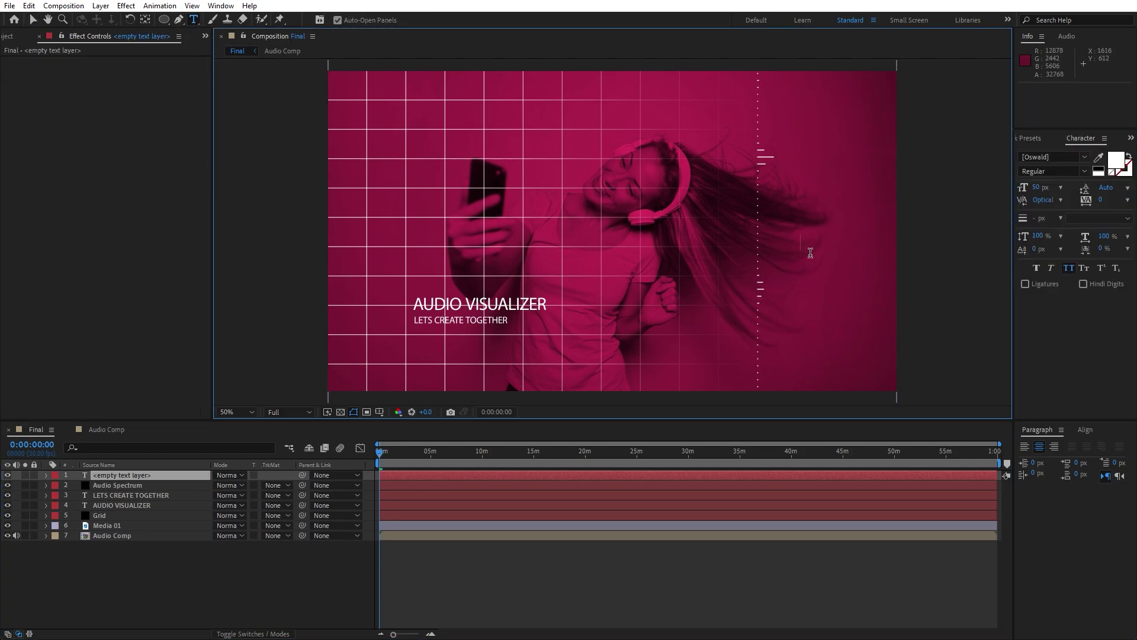
pyautogui.write('TIMER')
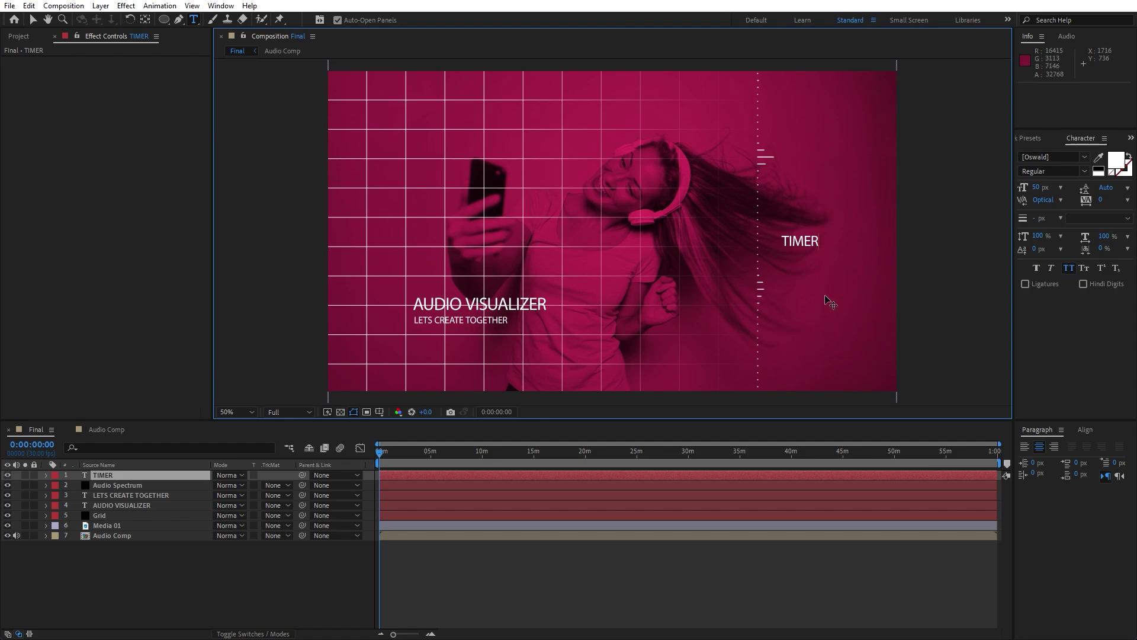
# Step: Paste a clock expression producing hours:minutes:seconds into the TIMER layer's Source Text and preview the running timer
pyautogui.doubleClick(112, 475)
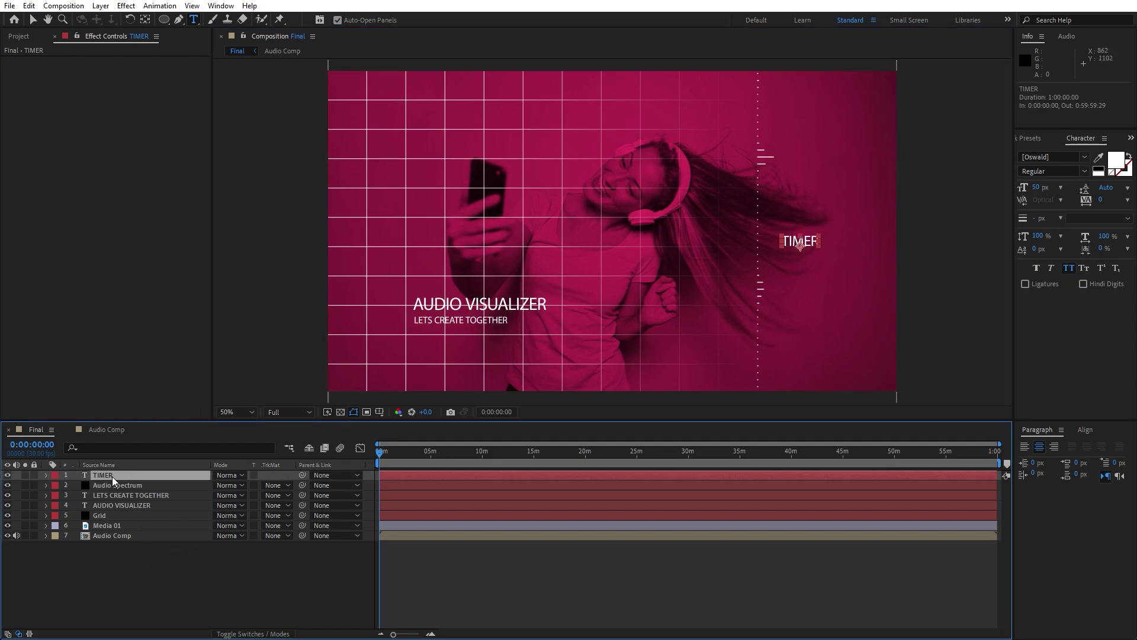
pyautogui.click(47, 475)
pyautogui.click(57, 486)
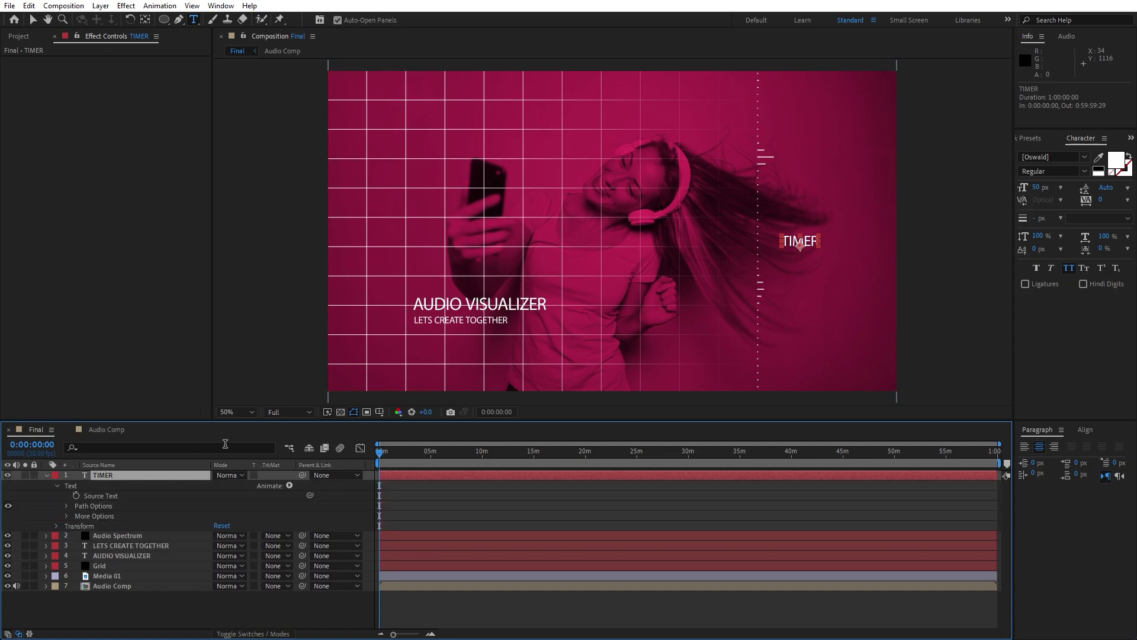
pyautogui.keyDown('alt'); pyautogui.click(76, 496); pyautogui.keyUp('alt')
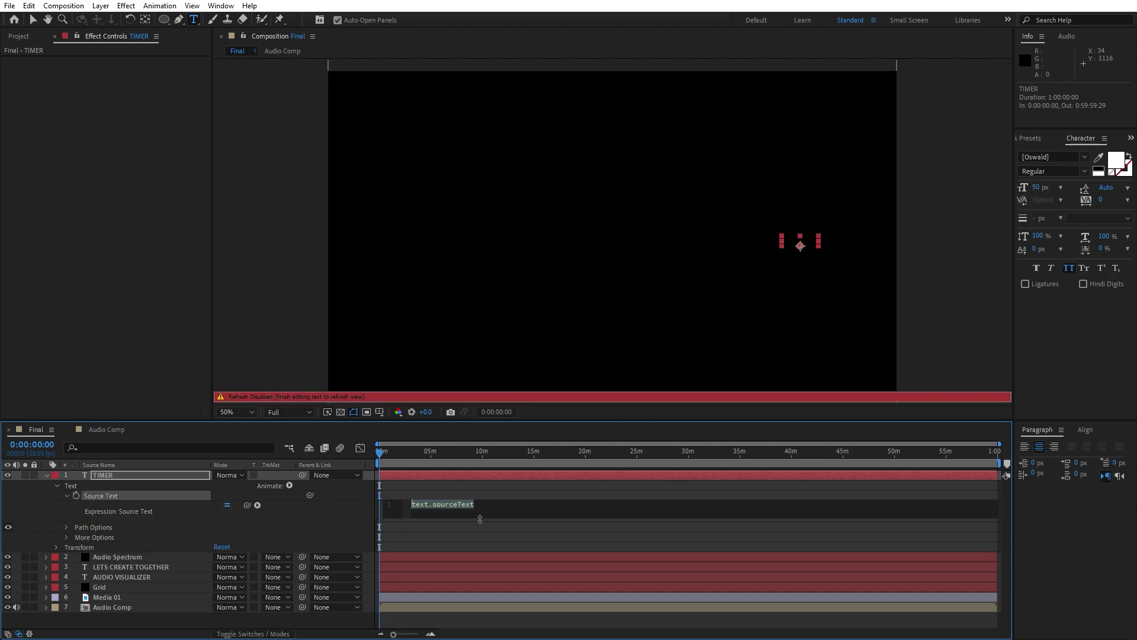
pyautogui.hotkey('ctrl', 'v')
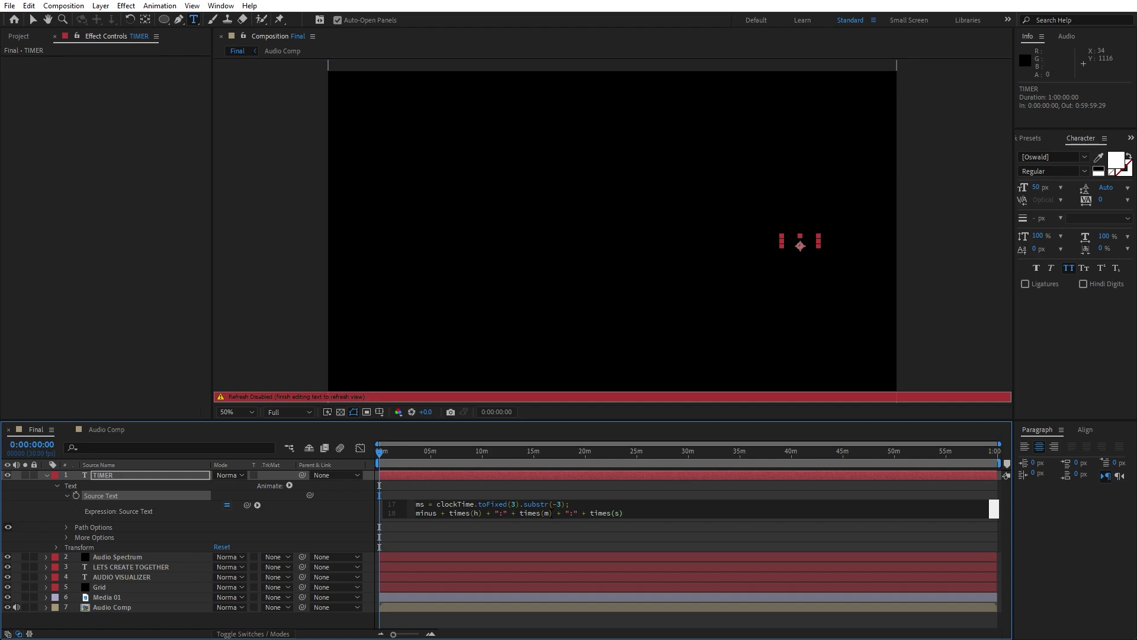
pyautogui.click(46, 474)
pyautogui.click(132, 581)
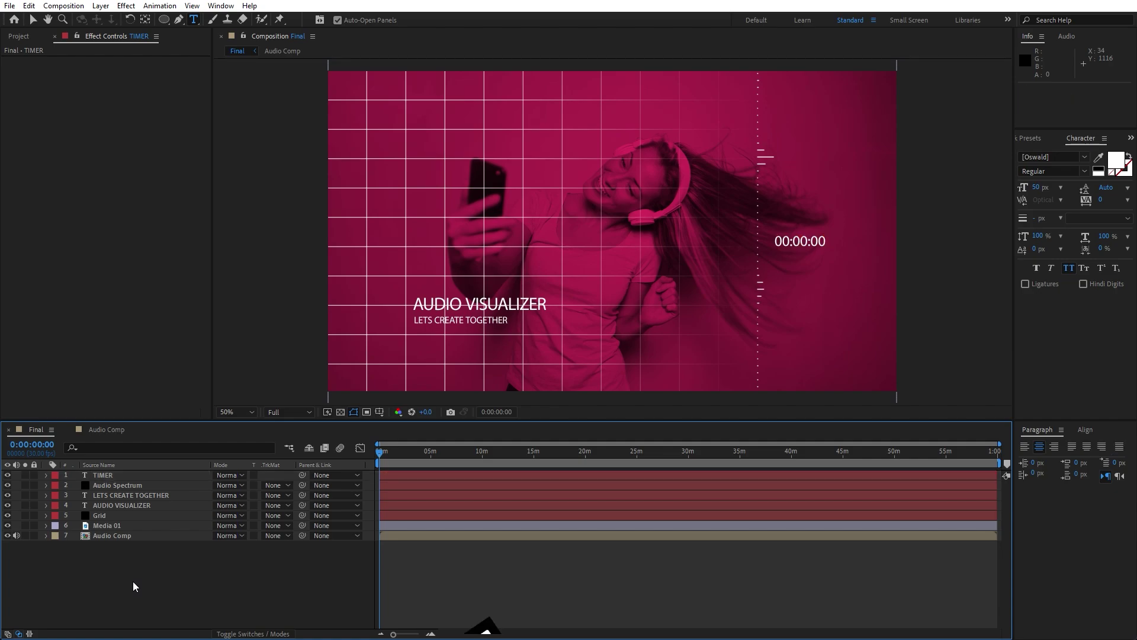
pyautogui.press('v')
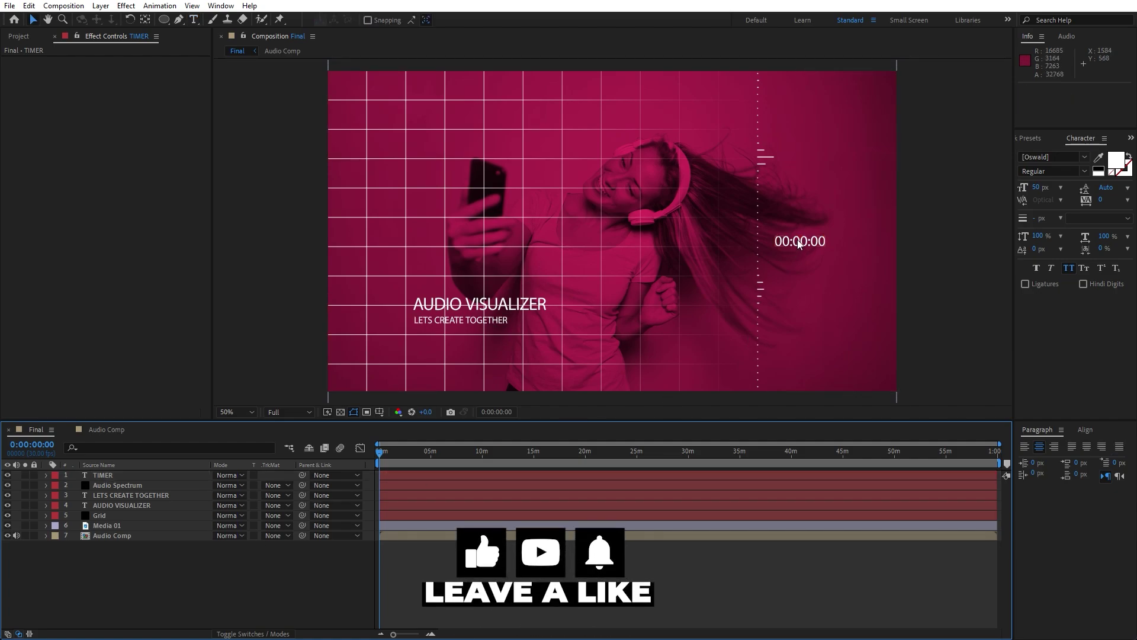
pyautogui.press('space')
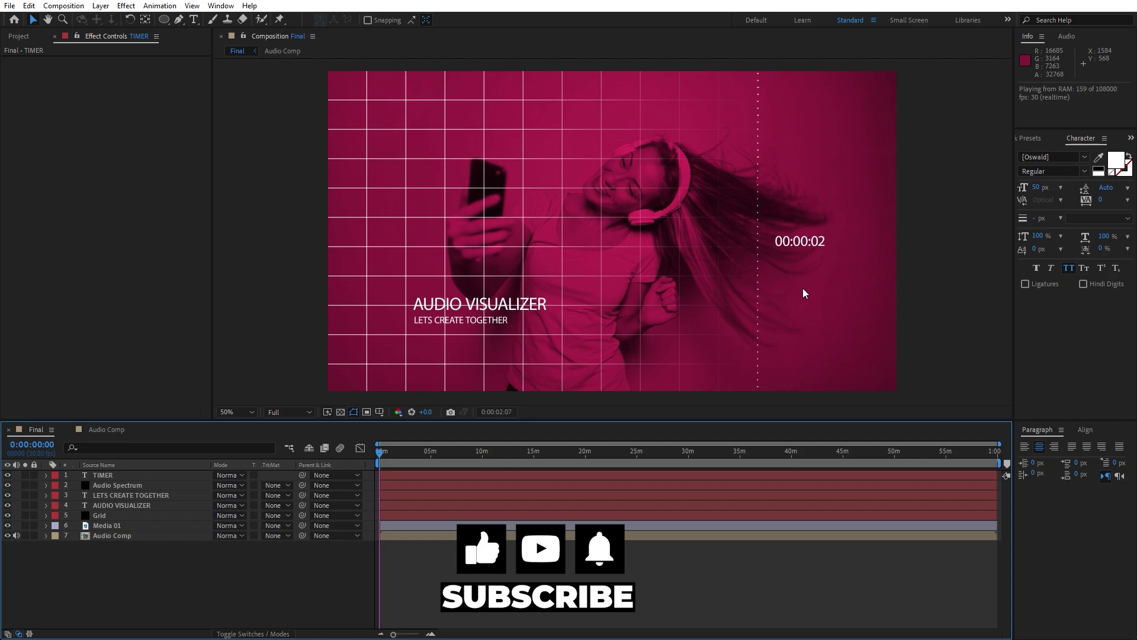
# Step: Show the Title/Action Safe guides, move the TIMER layer to position 1656, 576, and preview the running timer
pyautogui.click(410, 452)
pyautogui.click(112, 475)
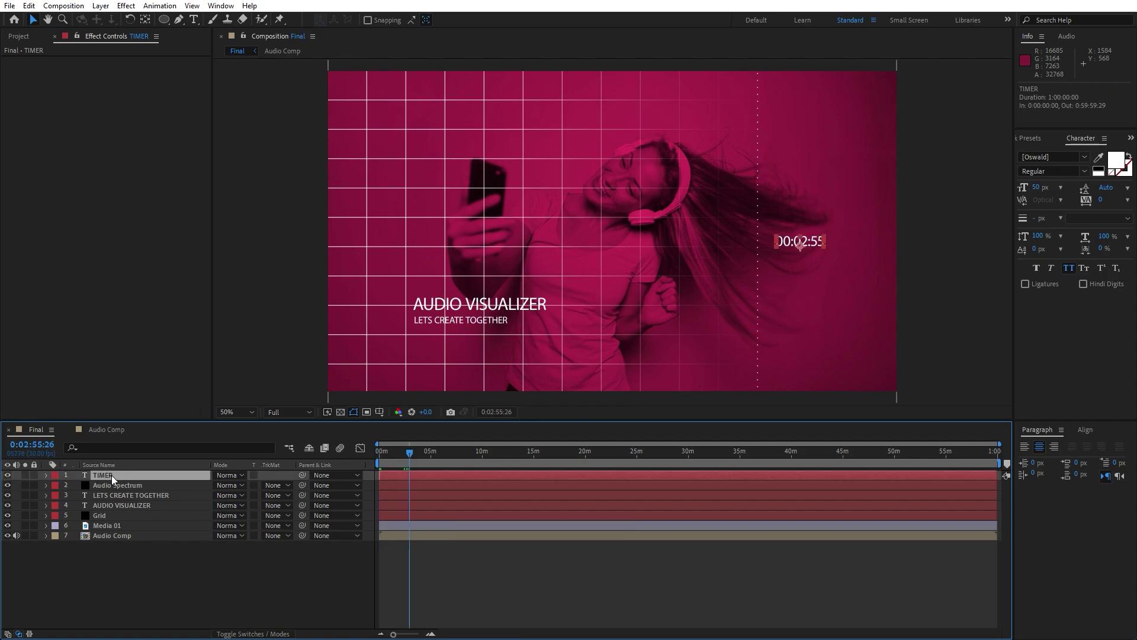
pyautogui.click(380, 412)
pyautogui.click(409, 422)
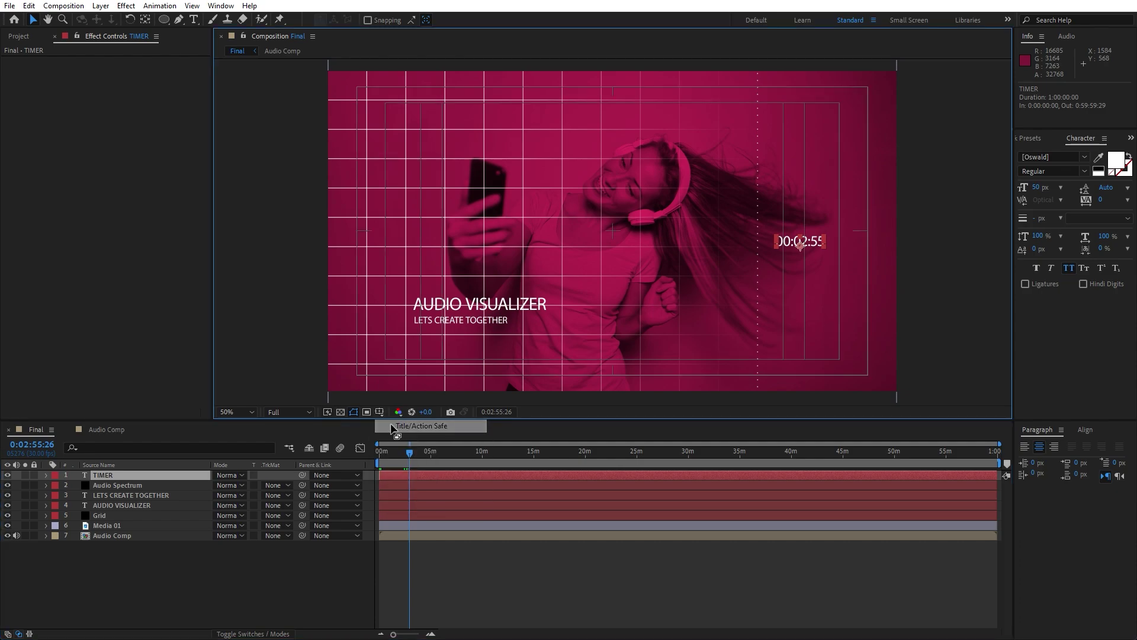
pyautogui.press('p')
pyautogui.moveTo(241, 485); pyautogui.dragTo(211, 487)
pyautogui.click(215, 574)
pyautogui.press('space')
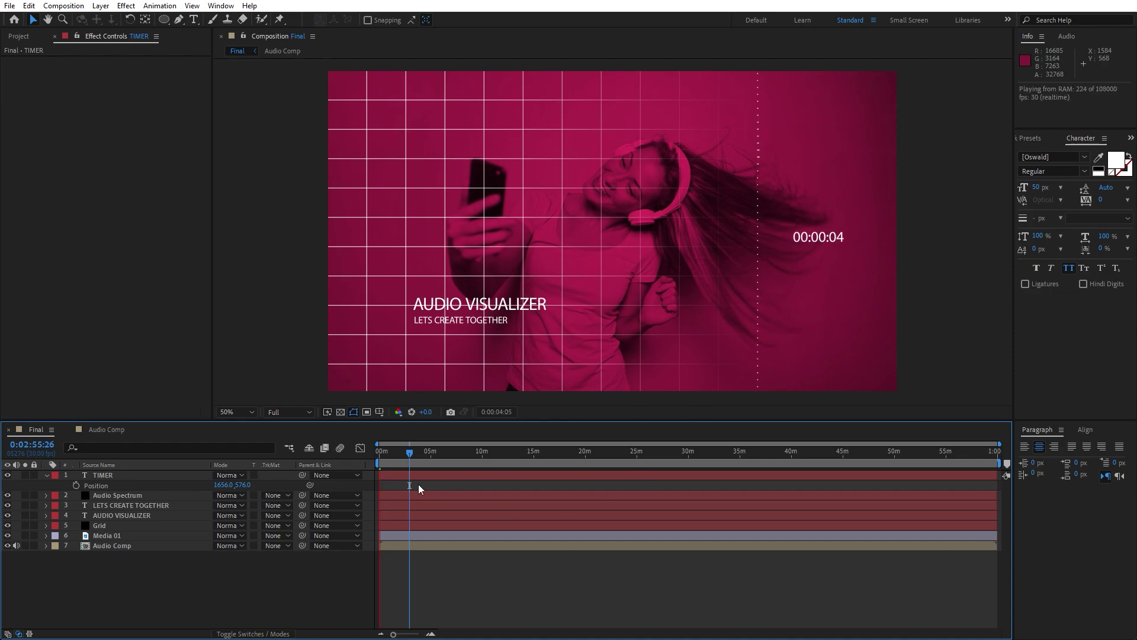
pyautogui.click(396, 454)
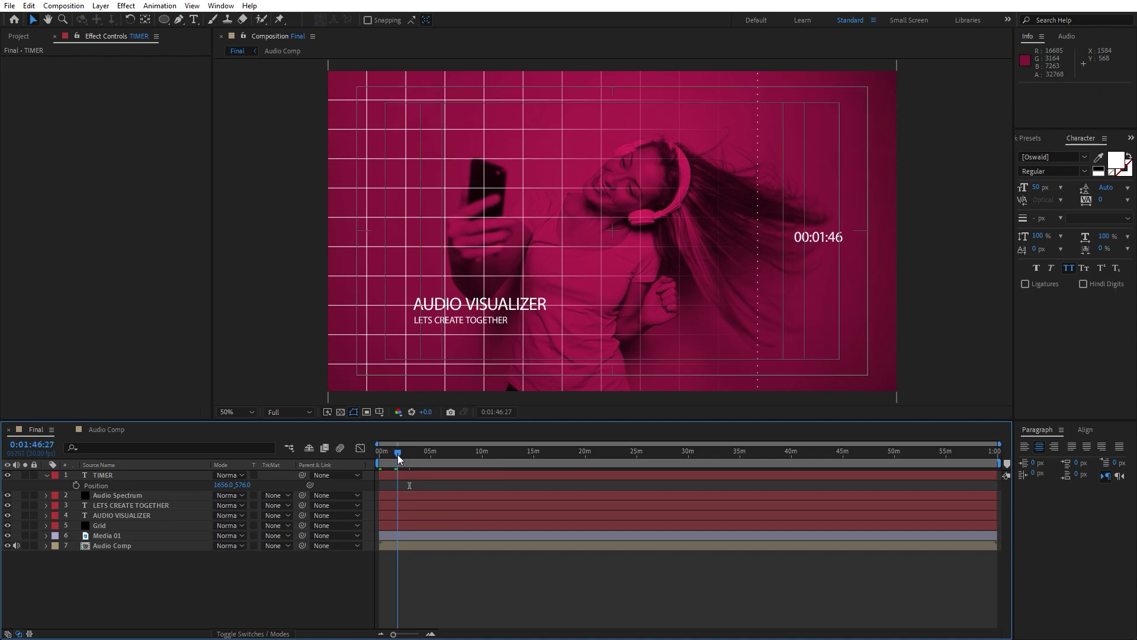
pyautogui.click(45, 475)
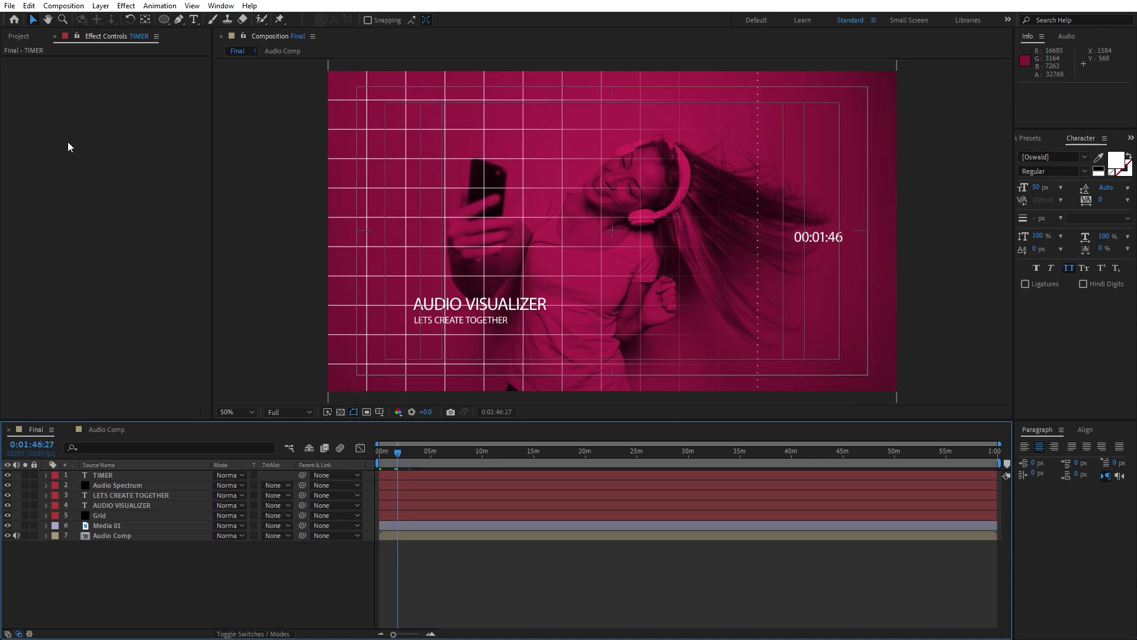
# Step: Draw a white-filled circle in the upper-left area of the photo and hide the Title/Action Safe guides
pyautogui.click(55, 36)
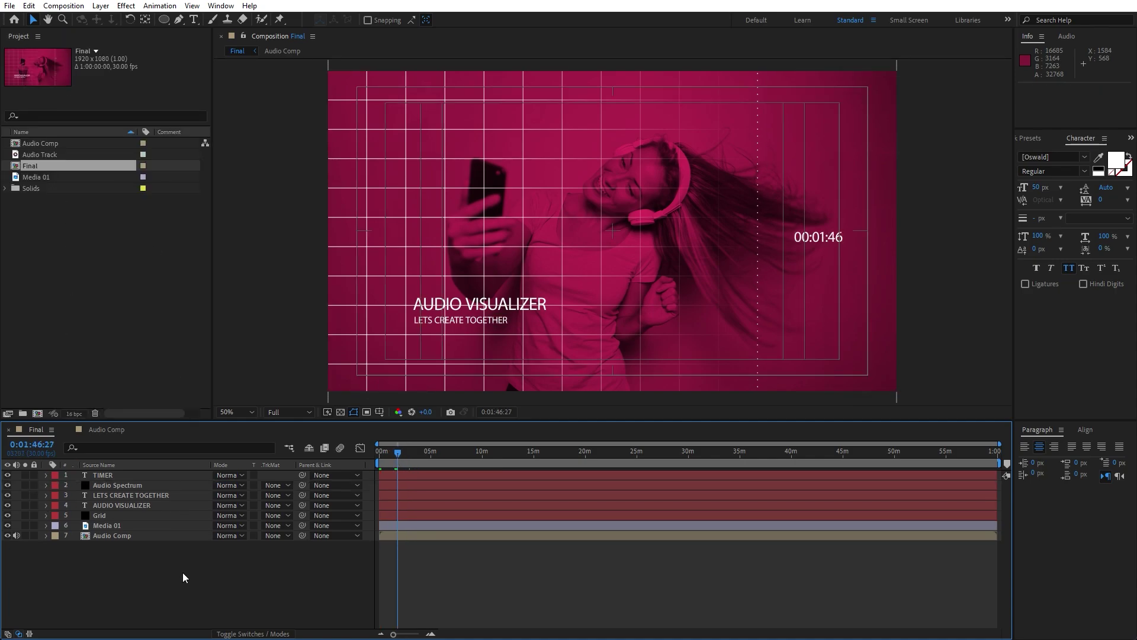
pyautogui.click(69, 429)
pyautogui.moveTo(164, 20); pyautogui.dragTo(223, 50)
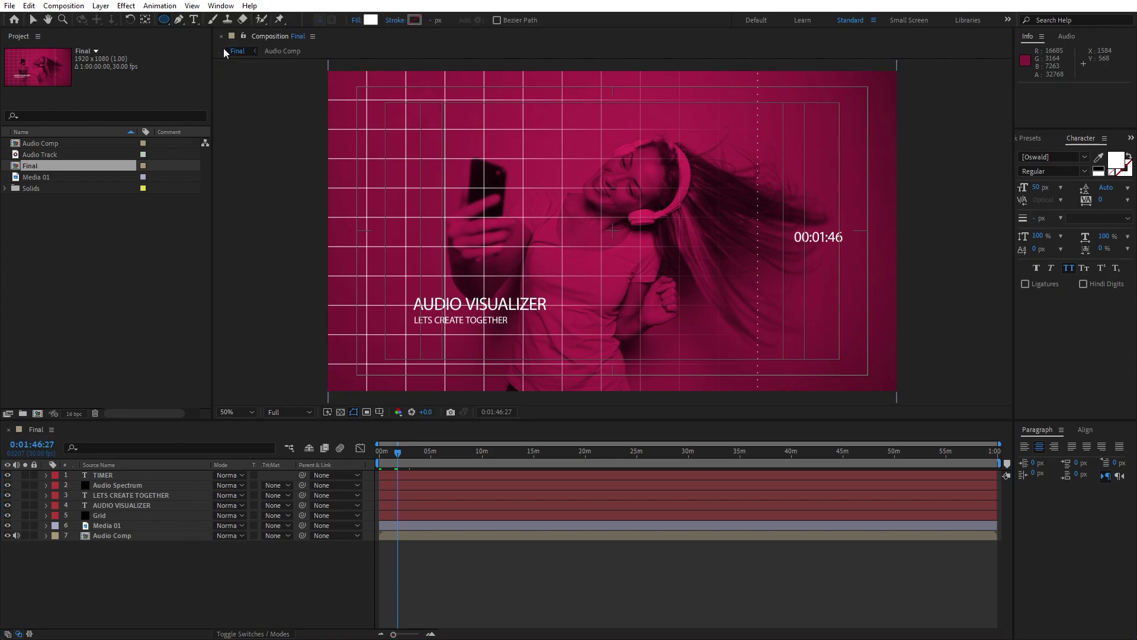
pyautogui.click(208, 574)
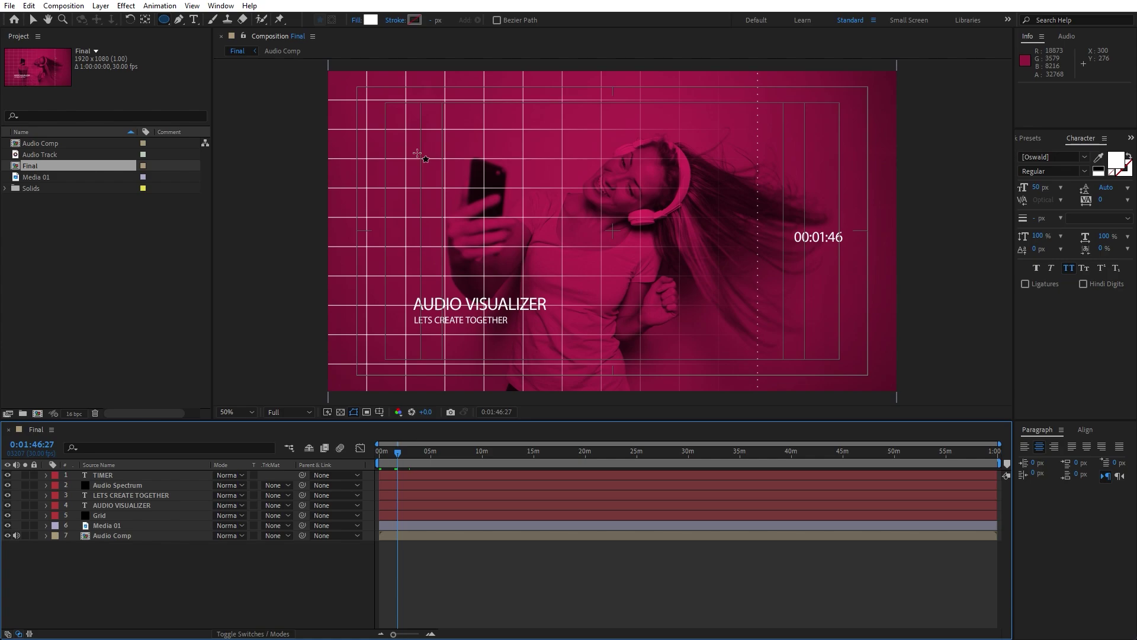
pyautogui.moveTo(396, 135); pyautogui.dragTo(441, 178)
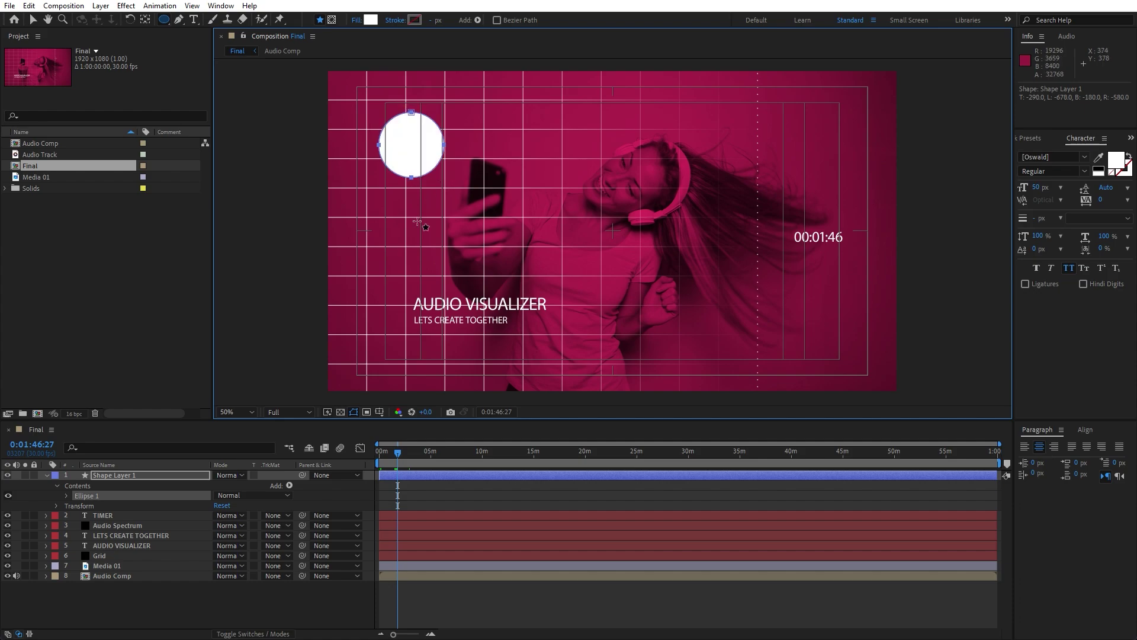
pyautogui.click(47, 475)
pyautogui.click(110, 478)
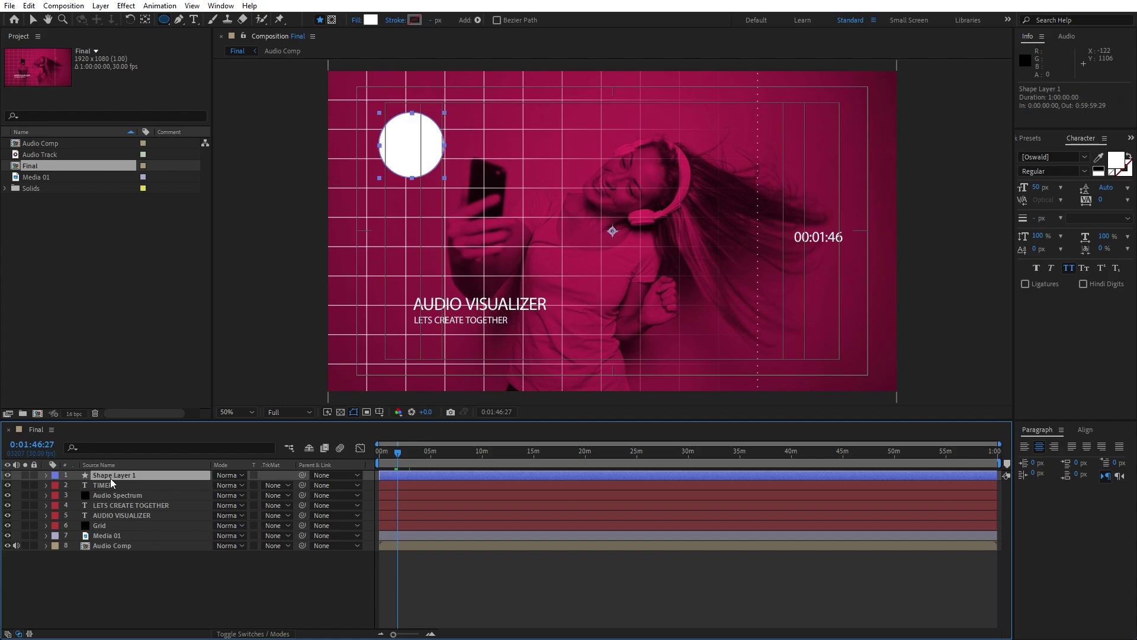
pyautogui.click(380, 412)
pyautogui.click(394, 426)
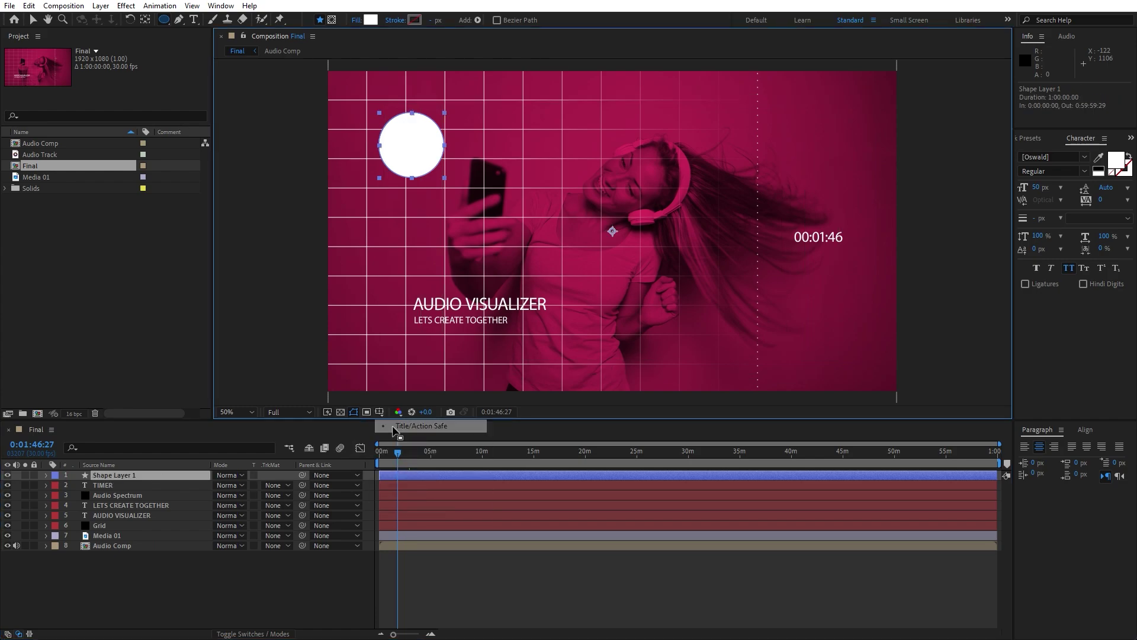
pyautogui.click(120, 595)
# Step: Apply the Gradient Ramp effect to the circle's shape layer and rename the layer Circle
pyautogui.click(124, 475)
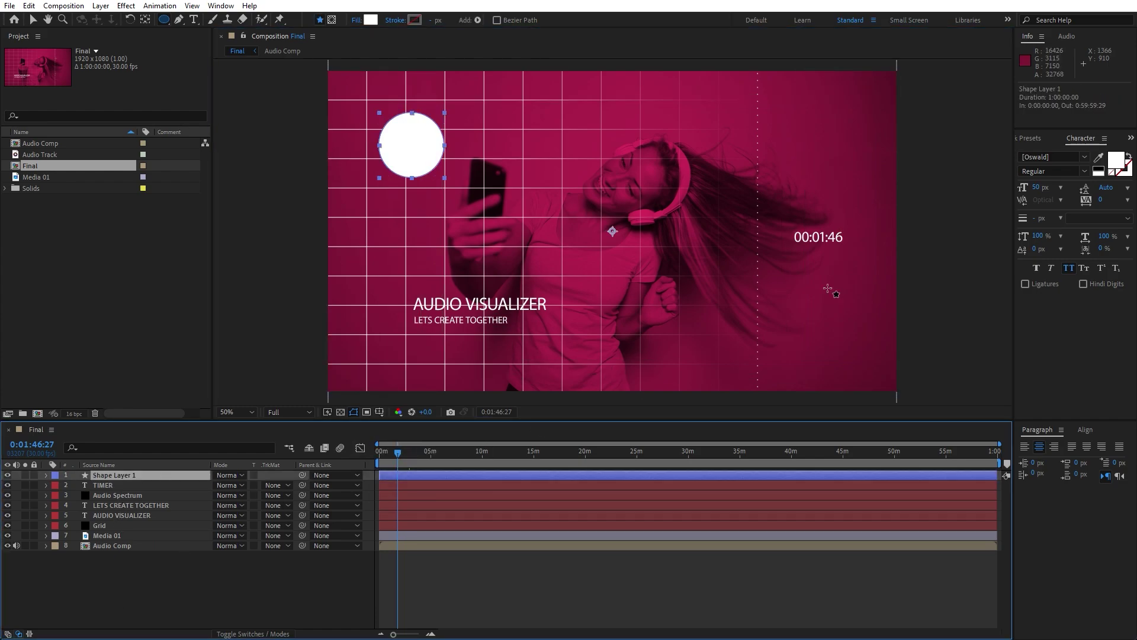
pyautogui.hotkey('ctrl', '5')
pyautogui.write('ramp')
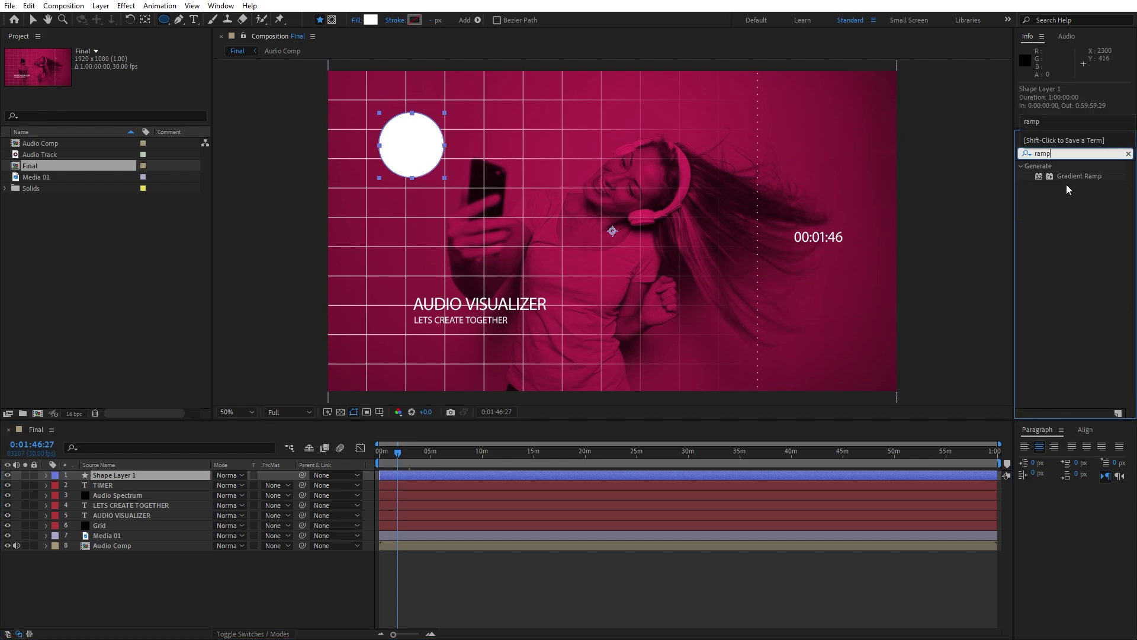
pyautogui.moveTo(1072, 176); pyautogui.dragTo(145, 478)
pyautogui.click(128, 474)
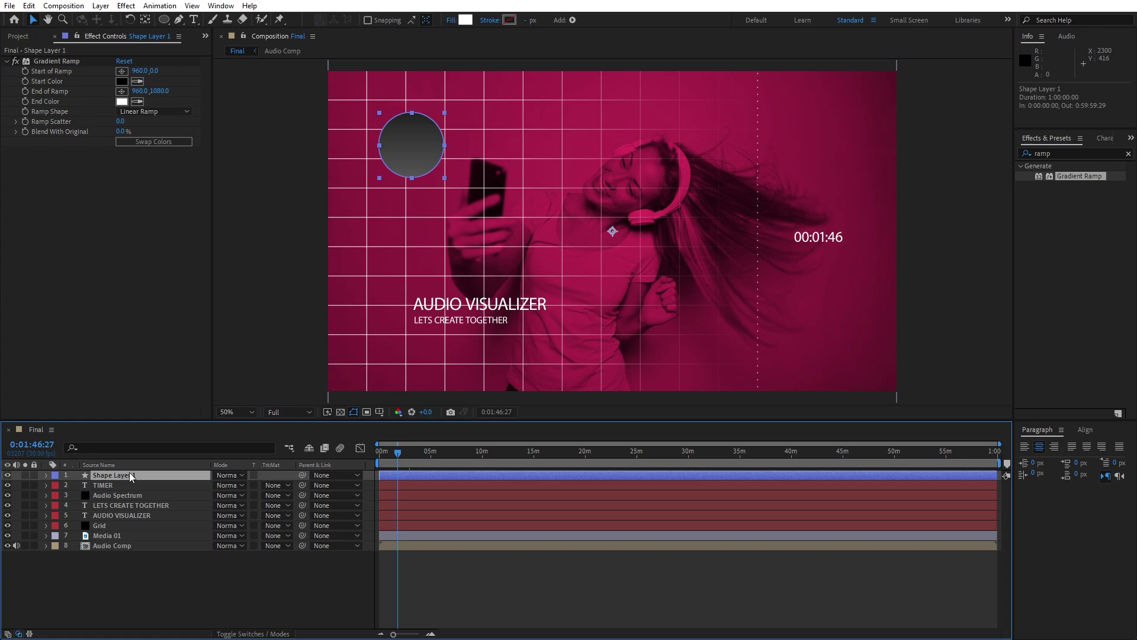
pyautogui.press('Return')
pyautogui.write('Circ')
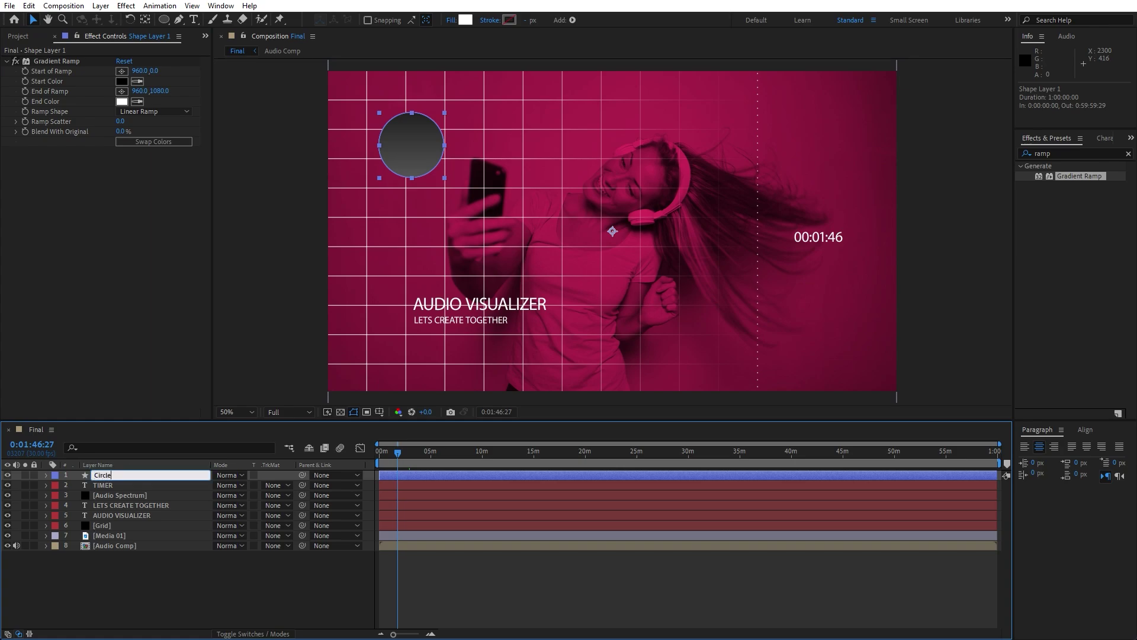
pyautogui.write('le')
pyautogui.press('Return')
# Step: Place the Circle's Start of Ramp at 194, 144 on its upper-left edge and End of Ramp at 384, 328 on its lower-right edge
pyautogui.click(122, 71)
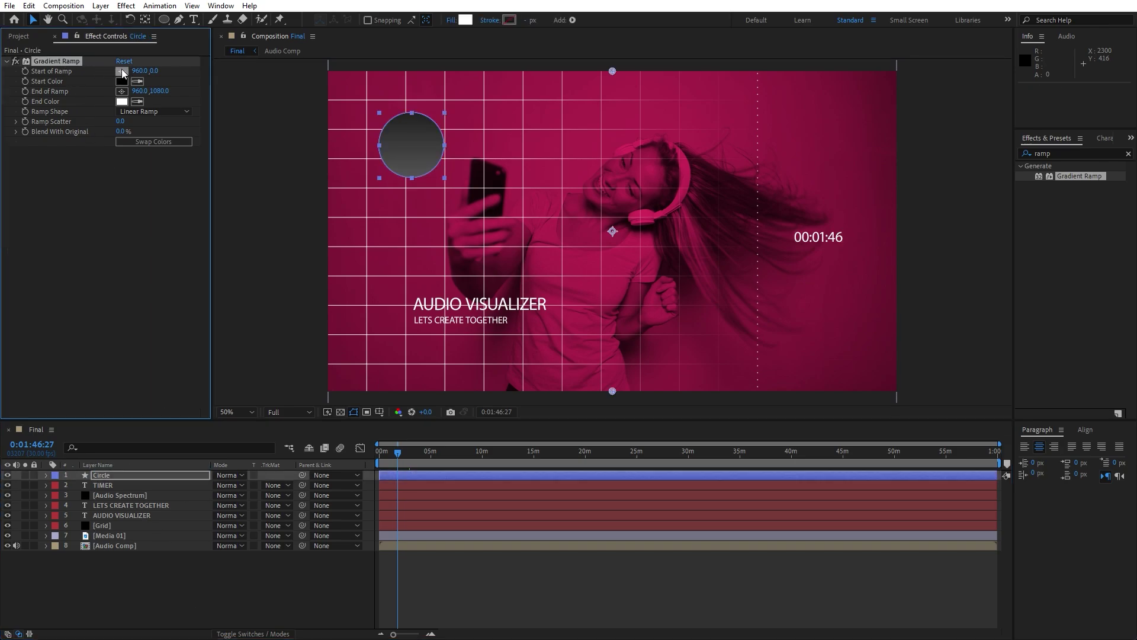
pyautogui.click(385, 114)
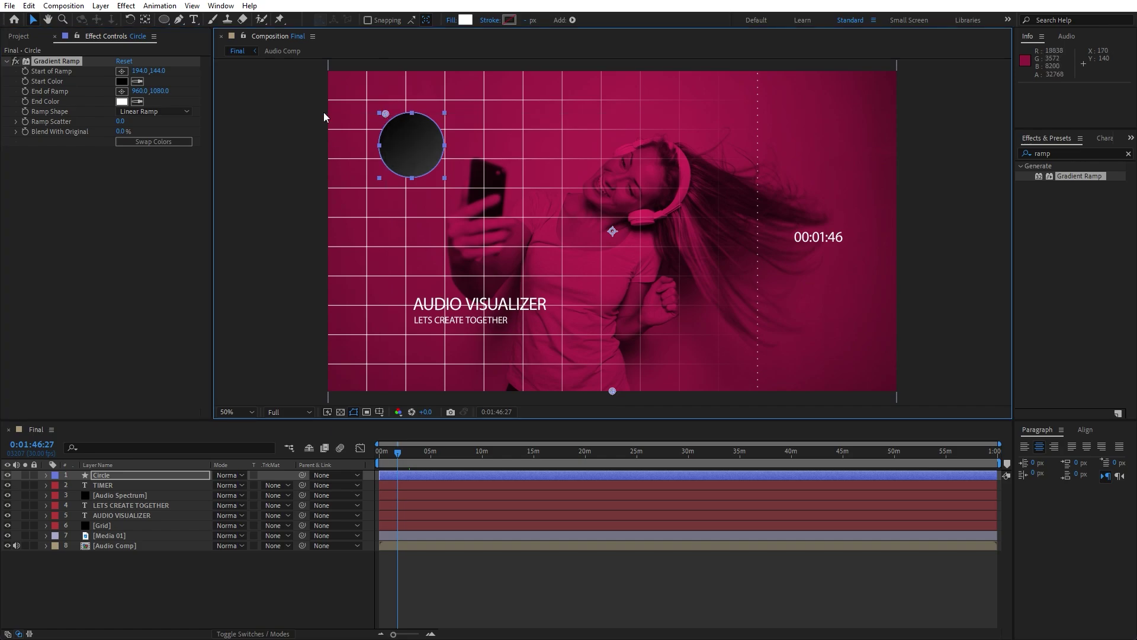
pyautogui.click(122, 92)
pyautogui.click(442, 168)
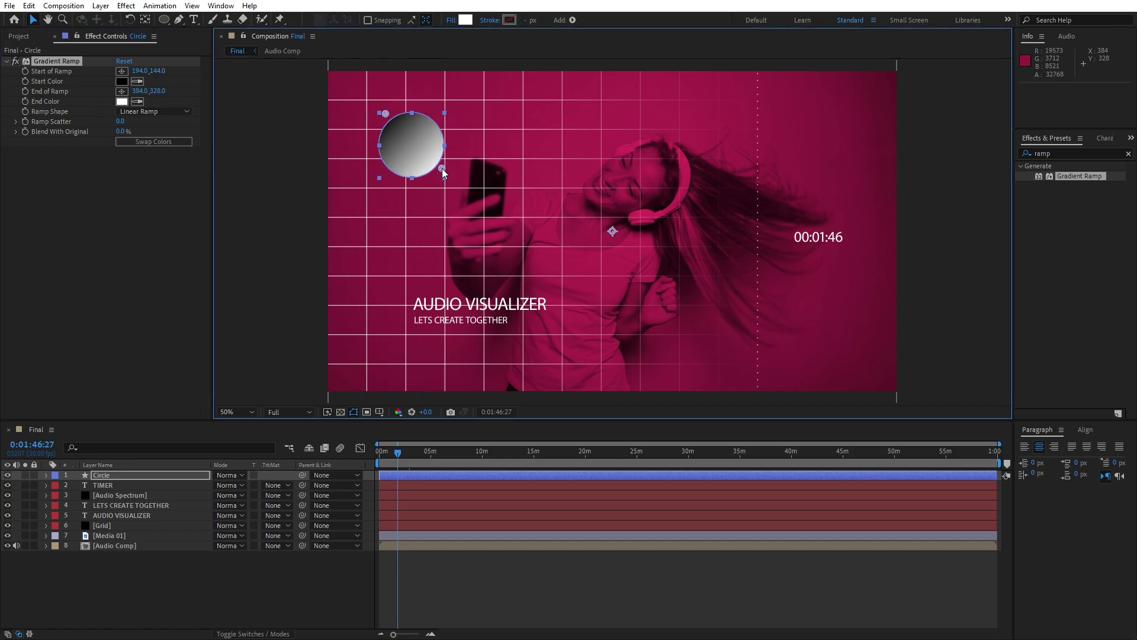
# Step: Set the Circle's Gradient Ramp Start Color to orange C76004 and its End Color to darker orange 974700
pyautogui.click(122, 82)
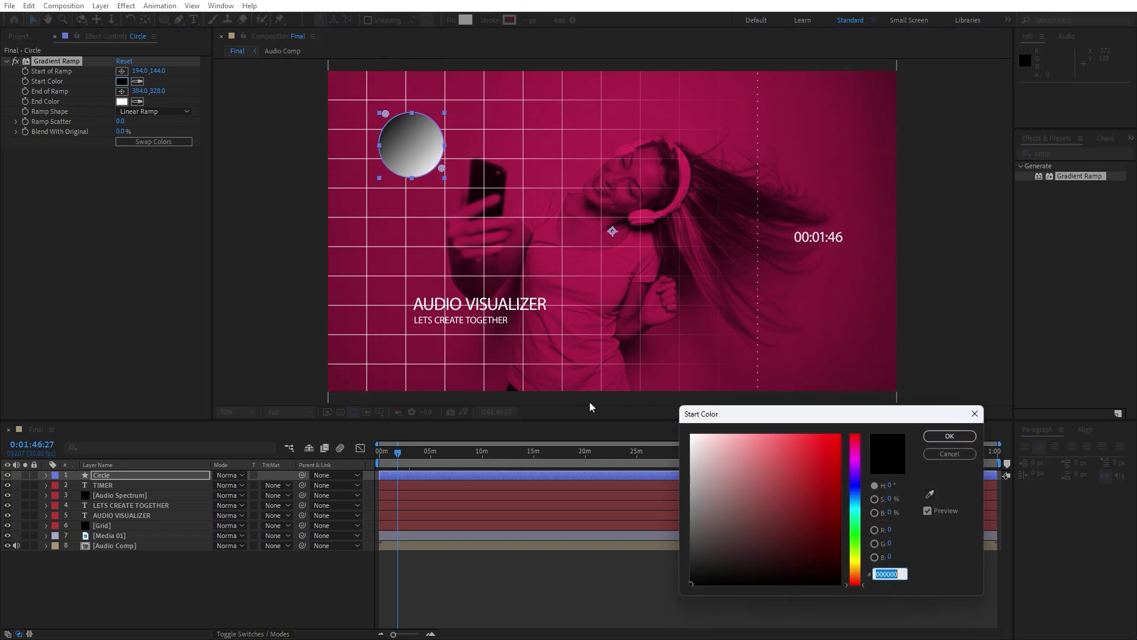
pyautogui.click(855, 575)
pyautogui.moveTo(836, 471); pyautogui.dragTo(838, 467)
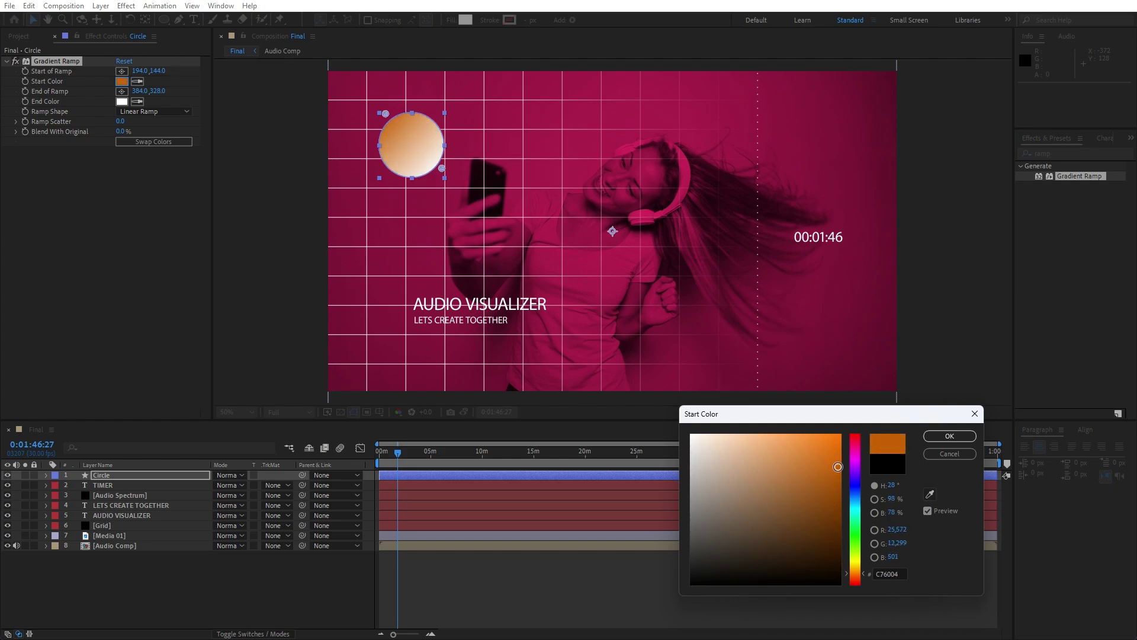
pyautogui.click(966, 438)
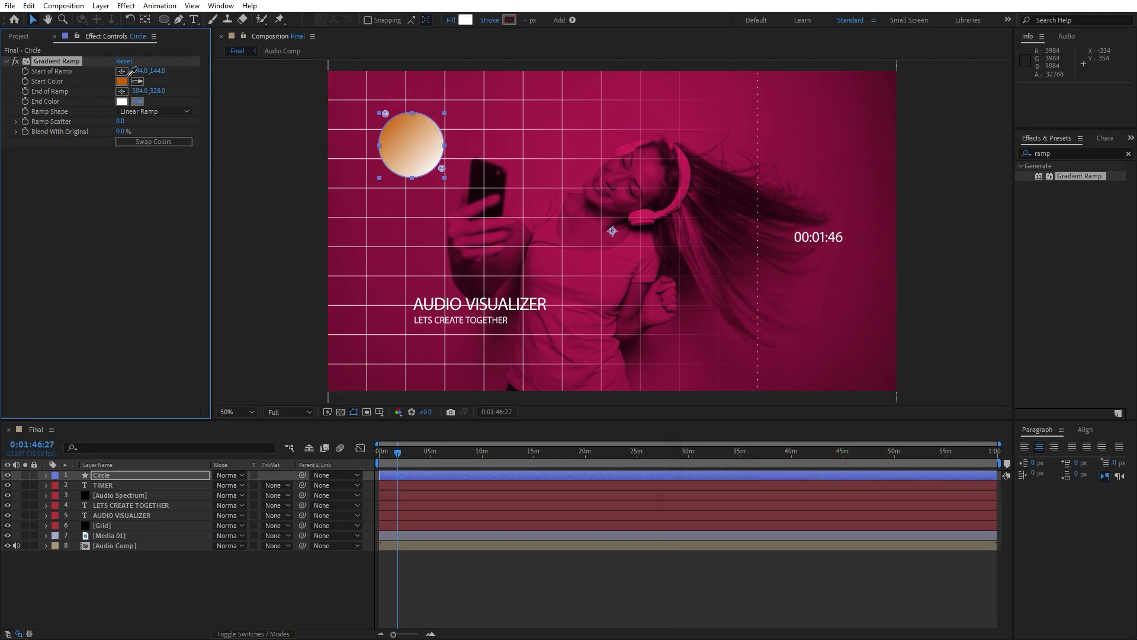
pyautogui.click(138, 102)
pyautogui.click(122, 81)
pyautogui.click(122, 101)
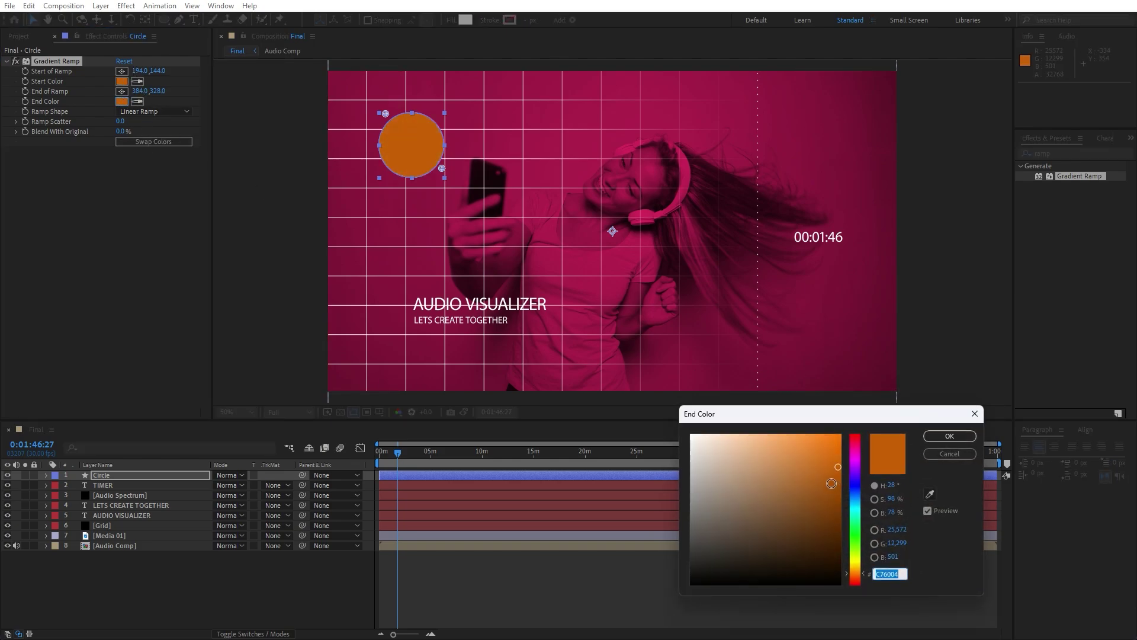
pyautogui.moveTo(832, 481); pyautogui.dragTo(843, 495)
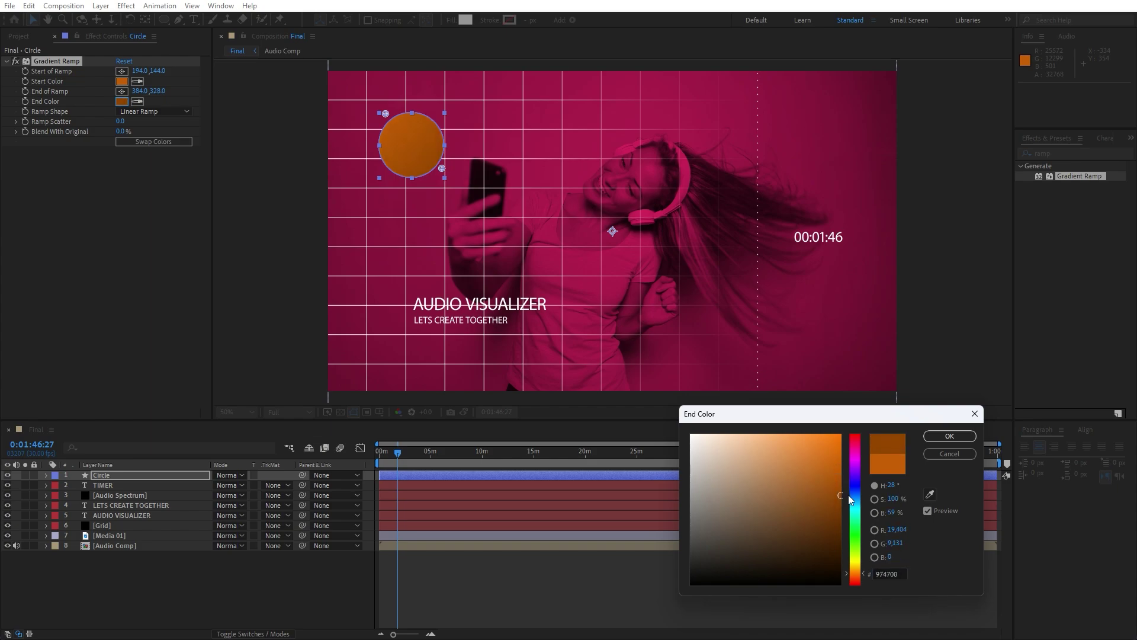
pyautogui.click(950, 436)
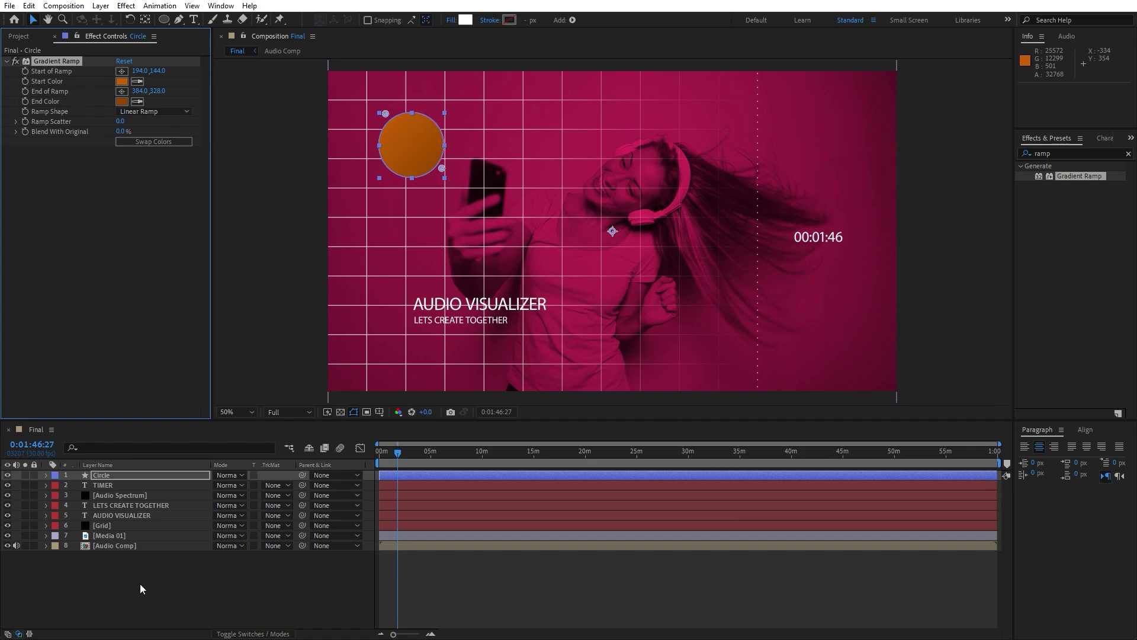
pyautogui.click(140, 584)
# Step: Move the Circle layer's anchor point to the center of the circle
pyautogui.click(109, 477)
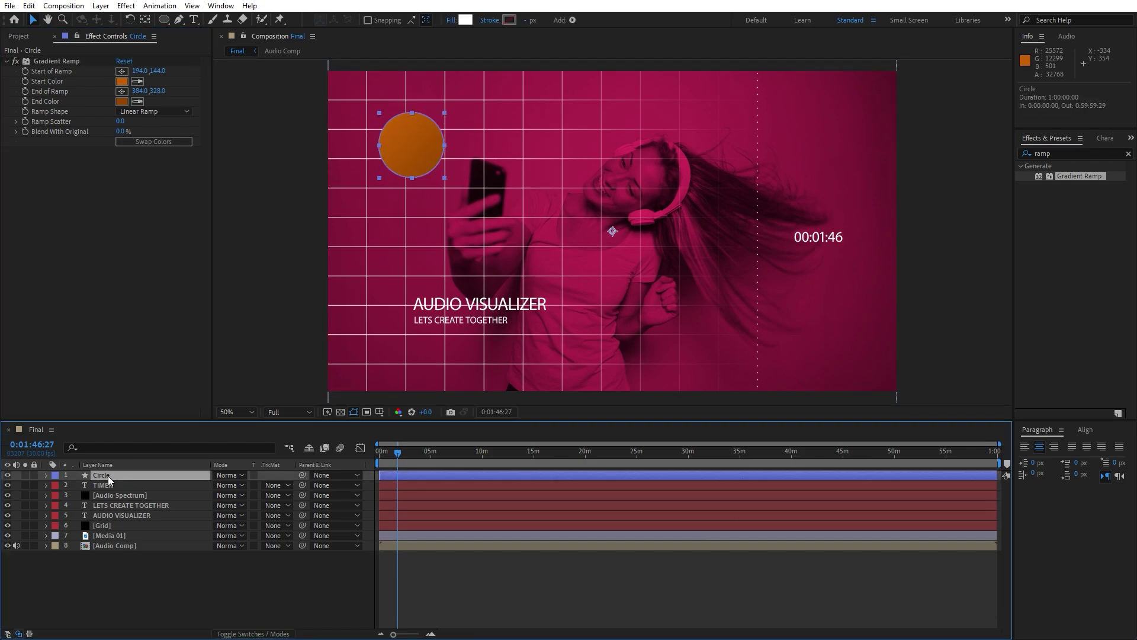
pyautogui.click(148, 22)
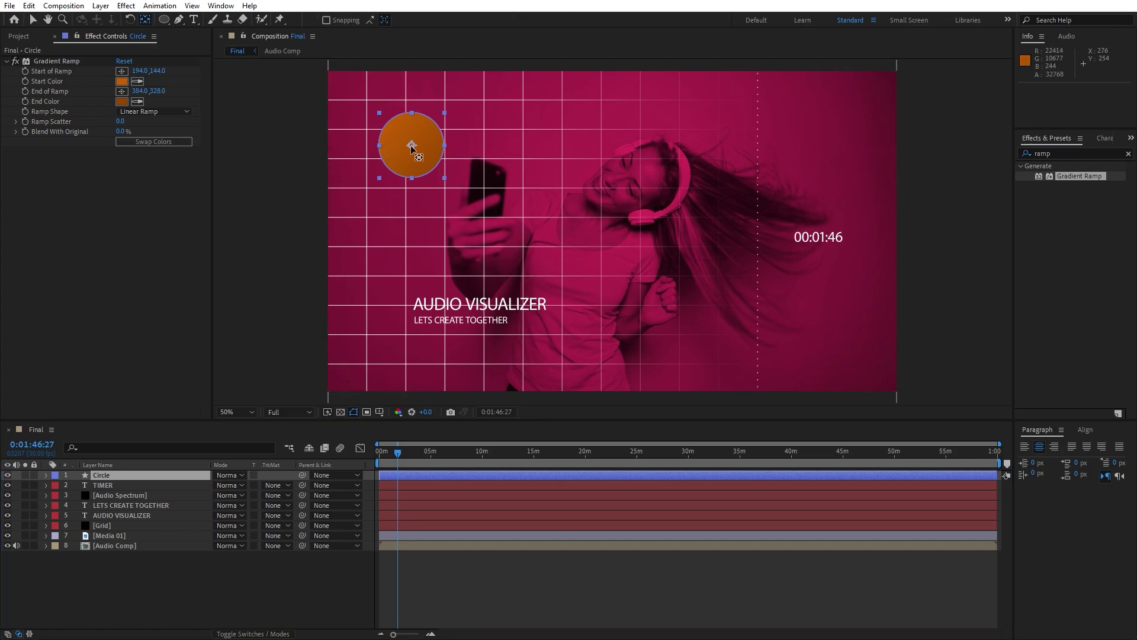
pyautogui.click(234, 483)
pyautogui.press('v')
pyautogui.click(149, 570)
# Step: Duplicate the Circle layer, rename the copy Stroke, and place it directly below Circle in the layer order
pyautogui.click(114, 475)
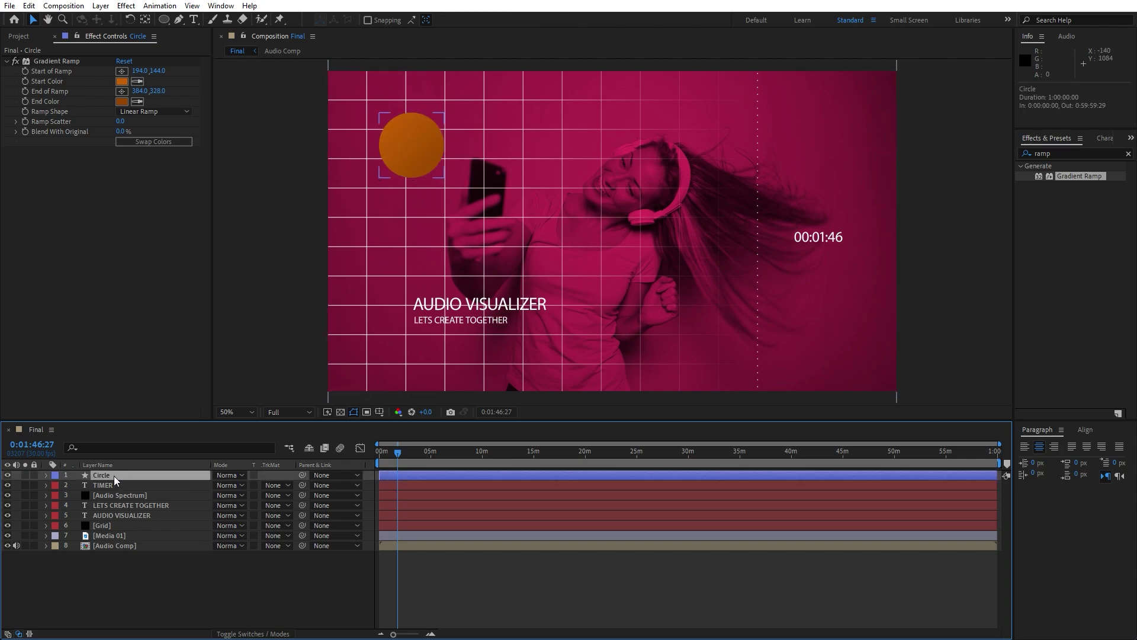
pyautogui.hotkey('ctrl', 'd')
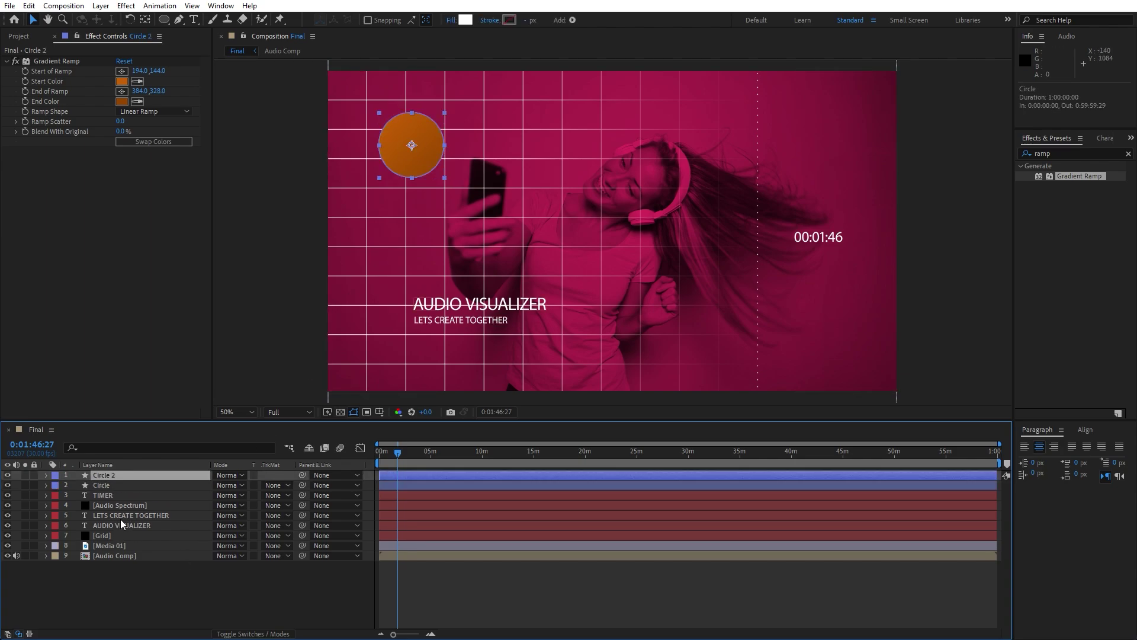
pyautogui.press('Return')
pyautogui.write('Stroke')
pyautogui.press('Return')
pyautogui.moveTo(110, 475); pyautogui.dragTo(113, 488)
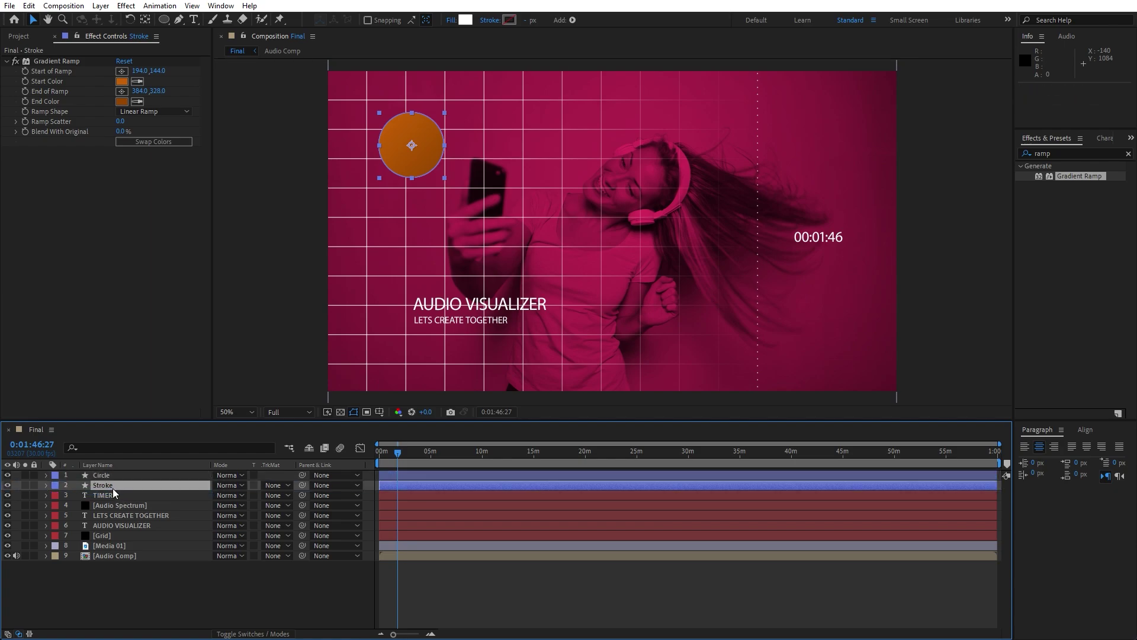
# Step: Set the Stroke layer's Scale to 102%
pyautogui.press('s')
pyautogui.click(233, 495)
pyautogui.write('102')
pyautogui.press('Return')
pyautogui.click(101, 483)
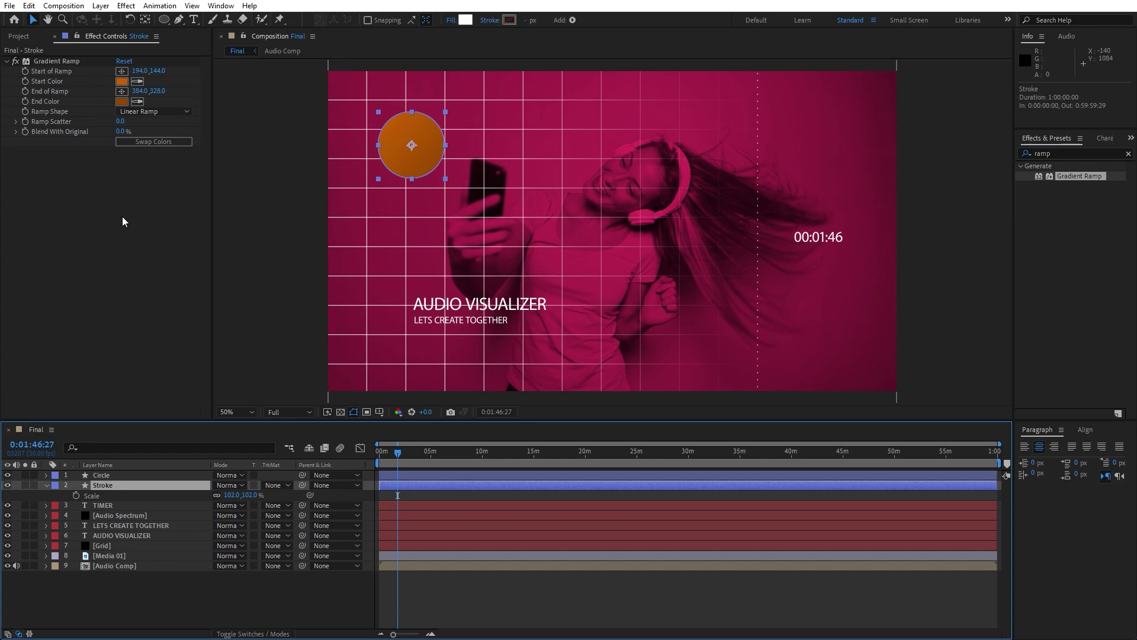
# Step: Set both the Start Color and End Color of the Stroke layer's Gradient Ramp to white
pyautogui.click(123, 166)
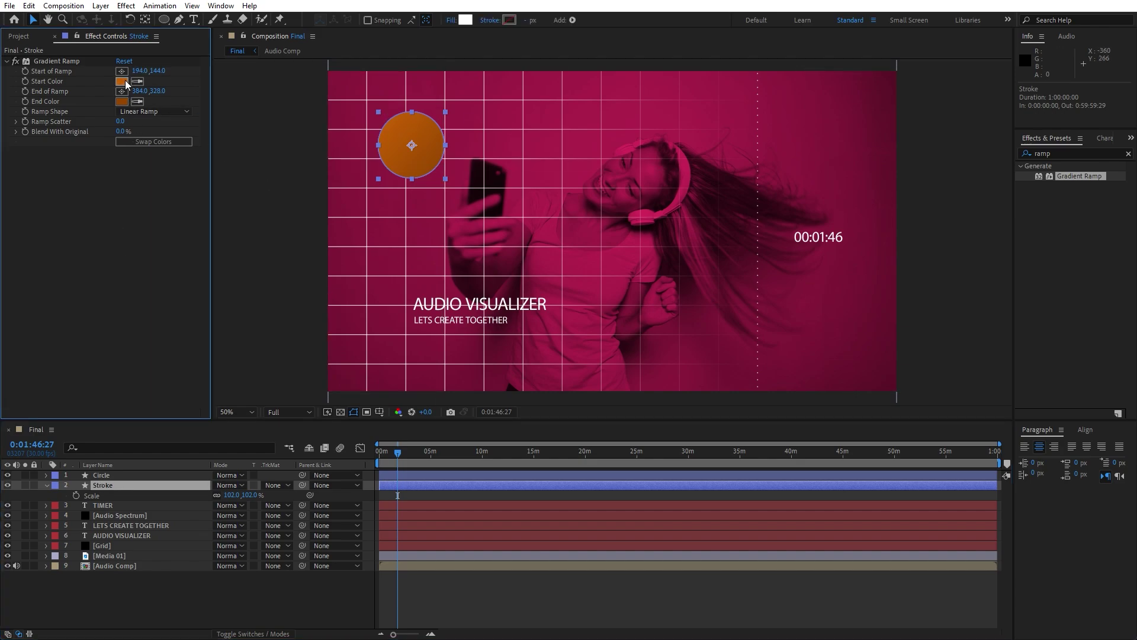
pyautogui.click(122, 81)
pyautogui.moveTo(698, 437); pyautogui.dragTo(546, 370)
pyautogui.click(950, 436)
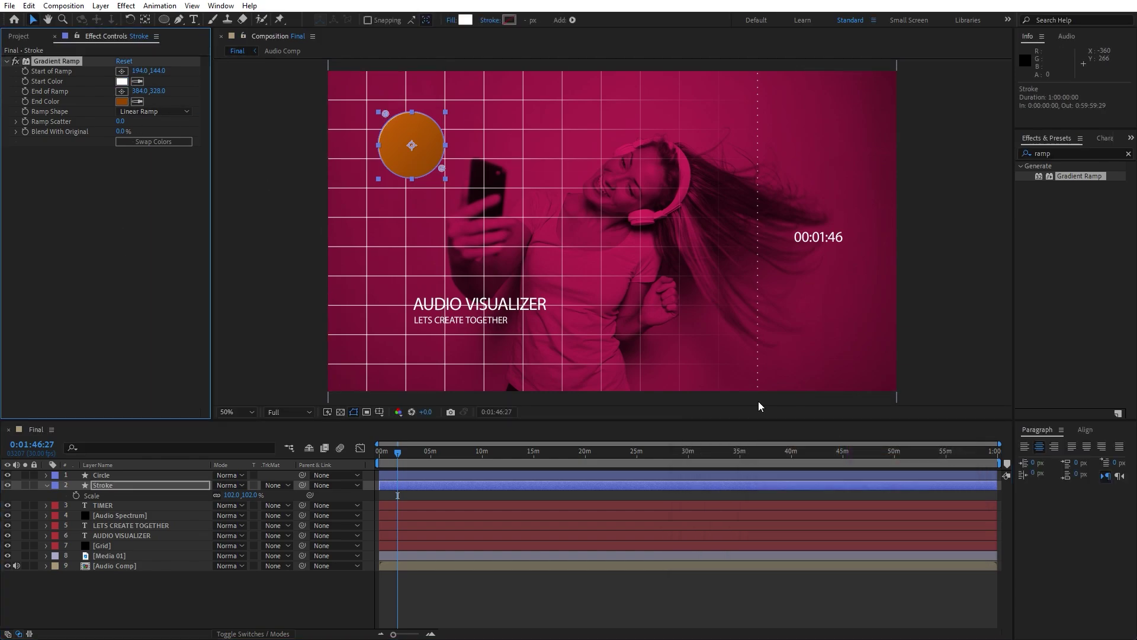
pyautogui.click(268, 589)
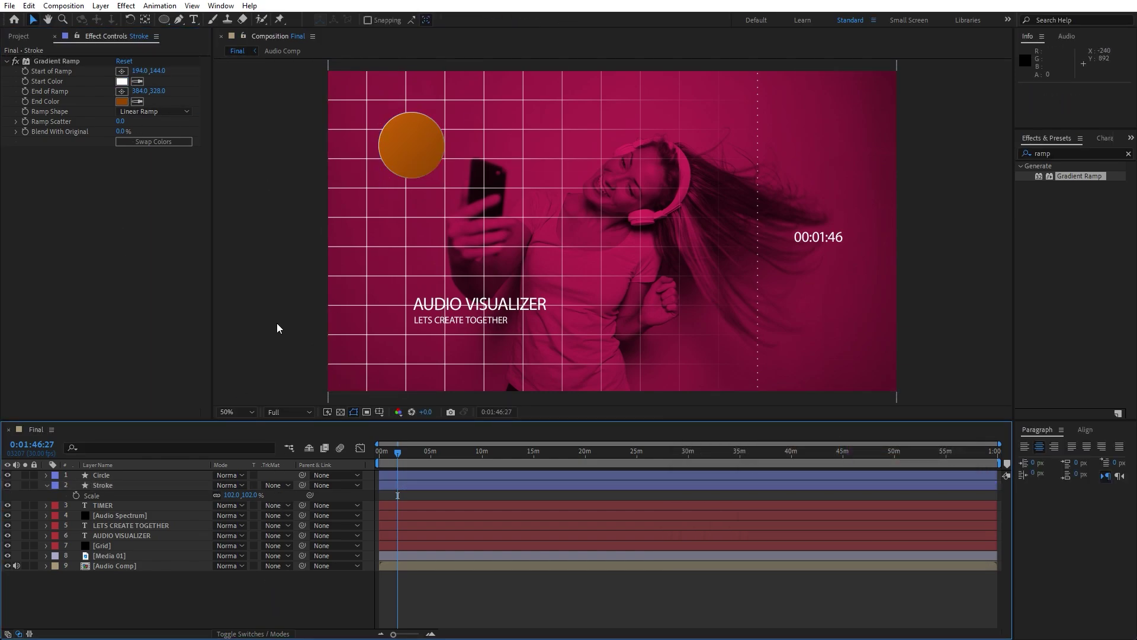
pyautogui.click(123, 101)
pyautogui.moveTo(696, 438); pyautogui.dragTo(619, 362)
pyautogui.click(950, 436)
pyautogui.click(279, 617)
pyautogui.click(44, 484)
pyautogui.click(46, 486)
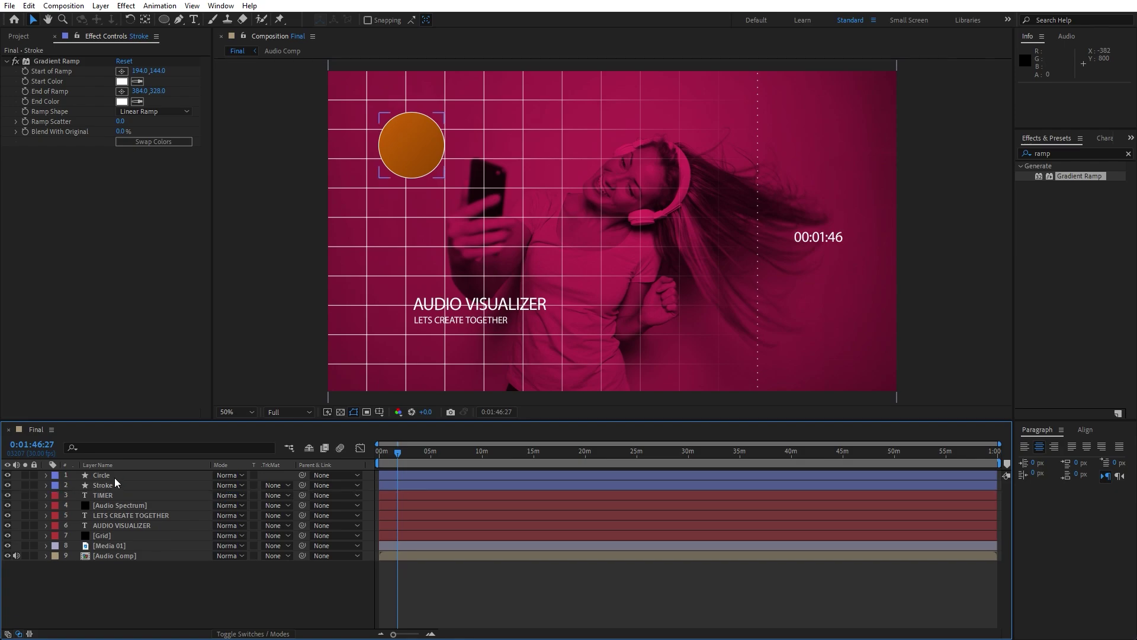
# Step: Pre-compose the Circle and Stroke layers together into a new composition named Shape 01
pyautogui.click(115, 478)
pyautogui.keyDown('shift'); pyautogui.click(111, 487); pyautogui.keyUp('shift')
pyautogui.rightClick(109, 486)
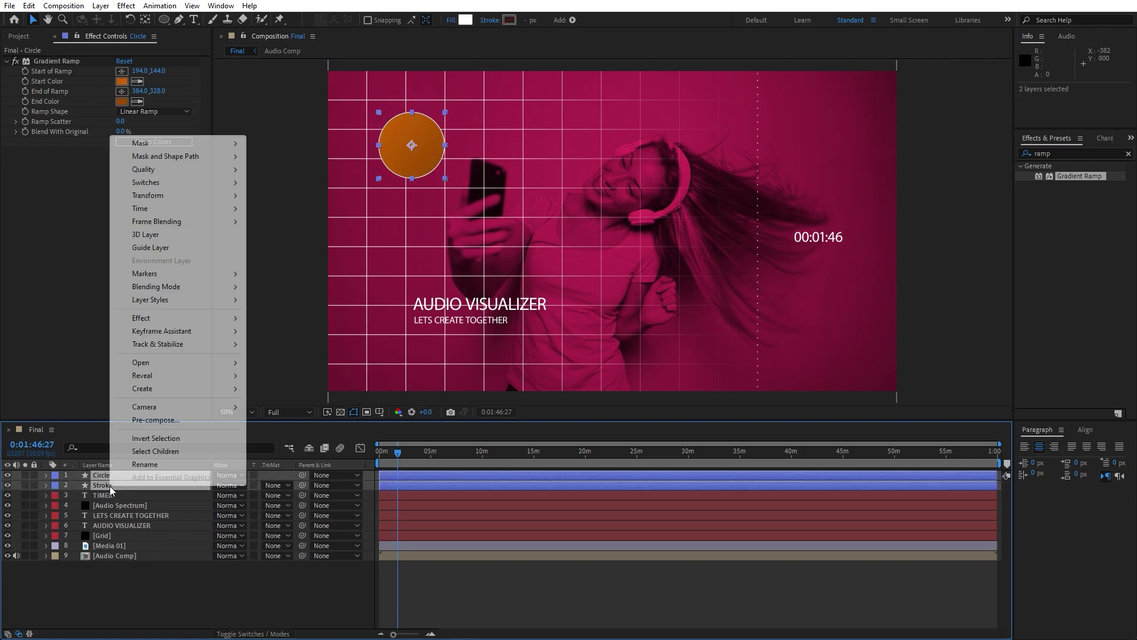
pyautogui.click(171, 420)
pyautogui.write('Shape')
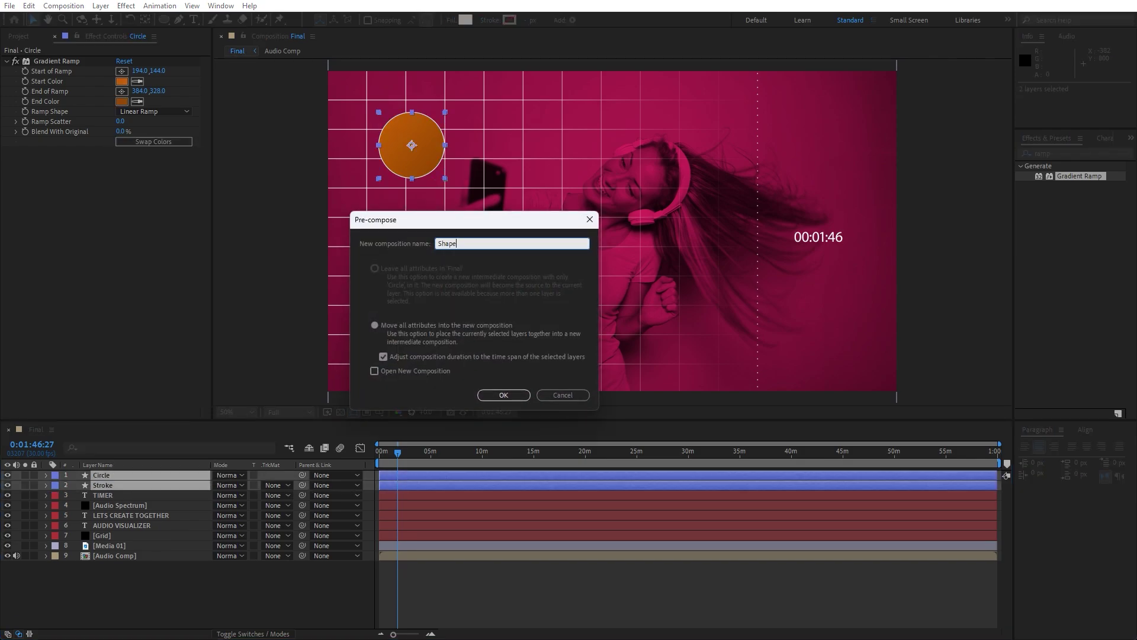
pyautogui.write(' 01')
pyautogui.press('Return')
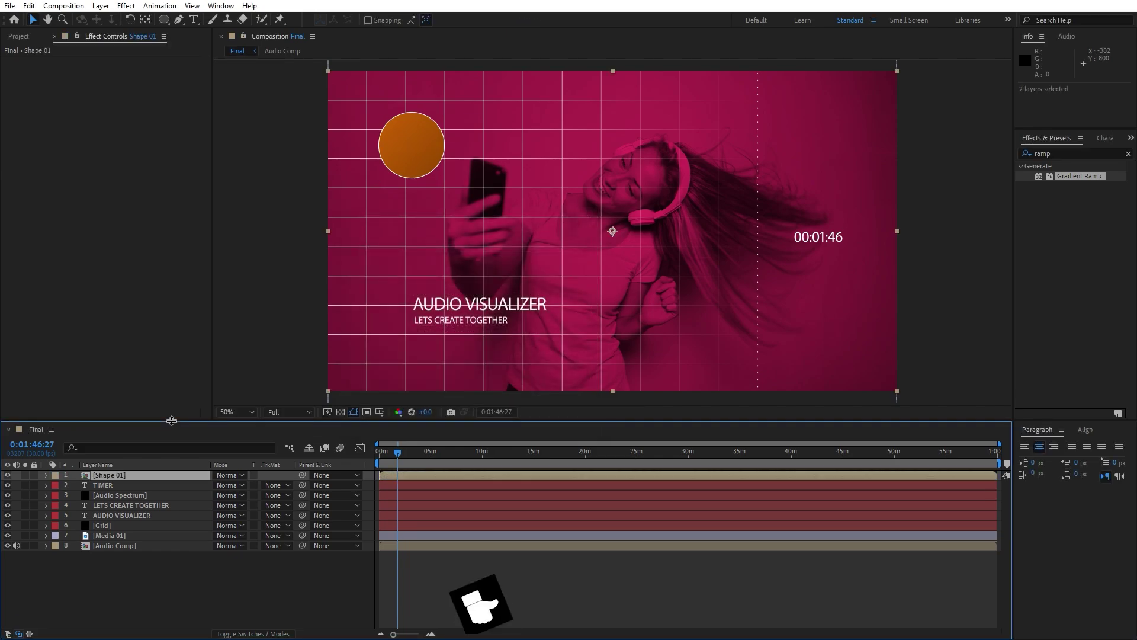
# Step: Duplicate the Shape 01 layer and rename the copy Shape 02
pyautogui.click(116, 476)
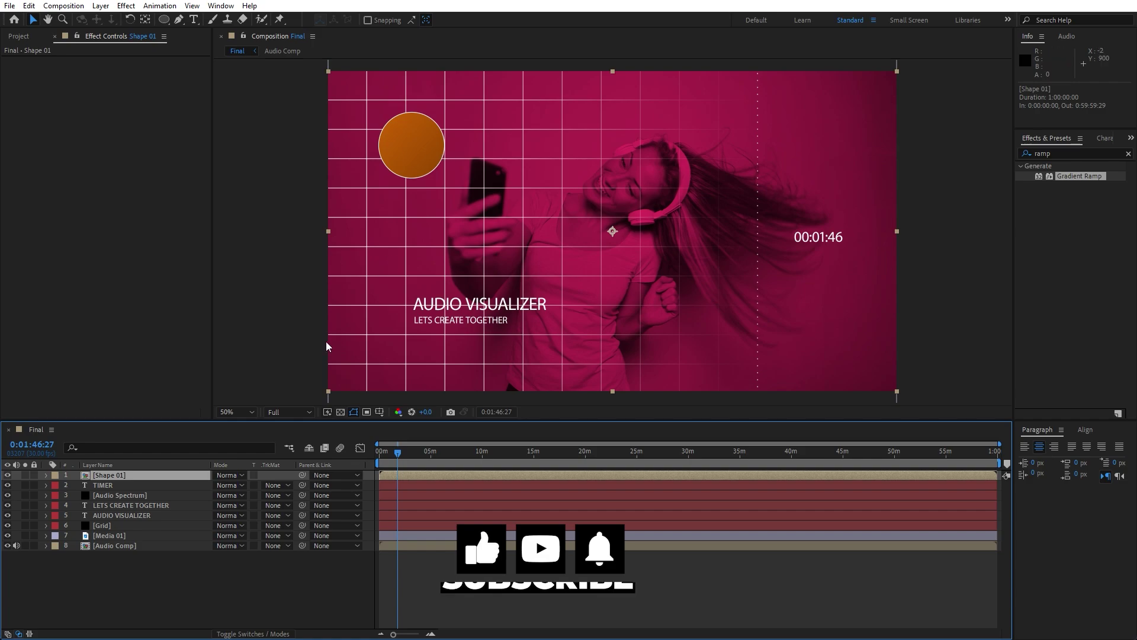
pyautogui.hotkey('ctrl', 'd')
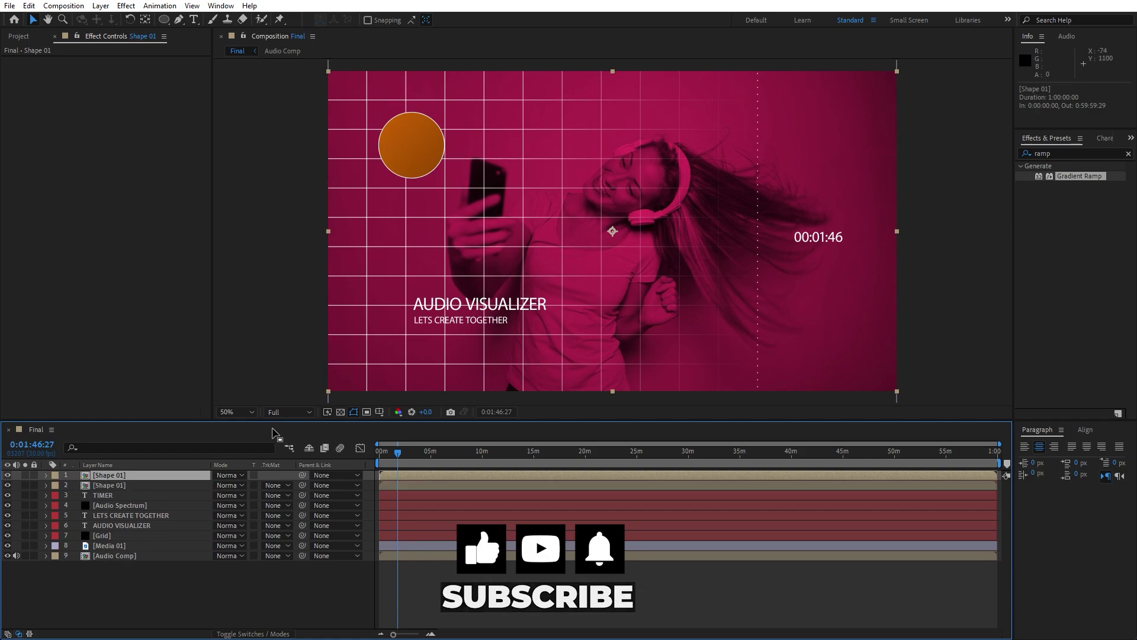
pyautogui.press('Return')
pyautogui.write('Shape 02')
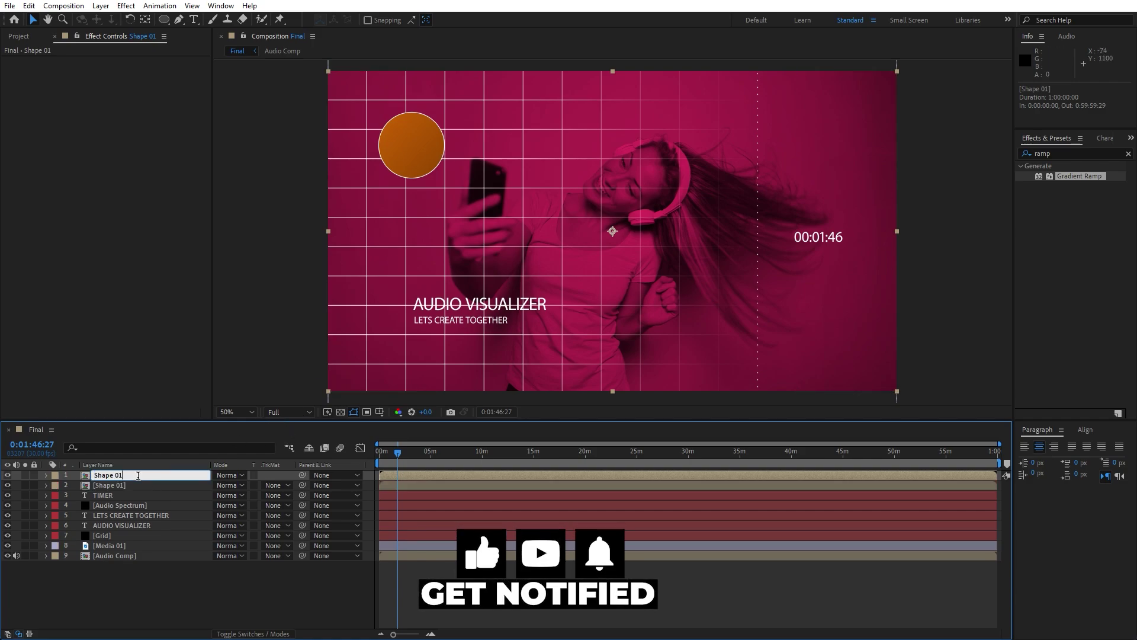
pyautogui.press('Return')
pyautogui.click(187, 561)
# Step: Scale the Shape 02 layer to 30% and place its circle near the frame's lower-right corner, below the timer
pyautogui.click(124, 475)
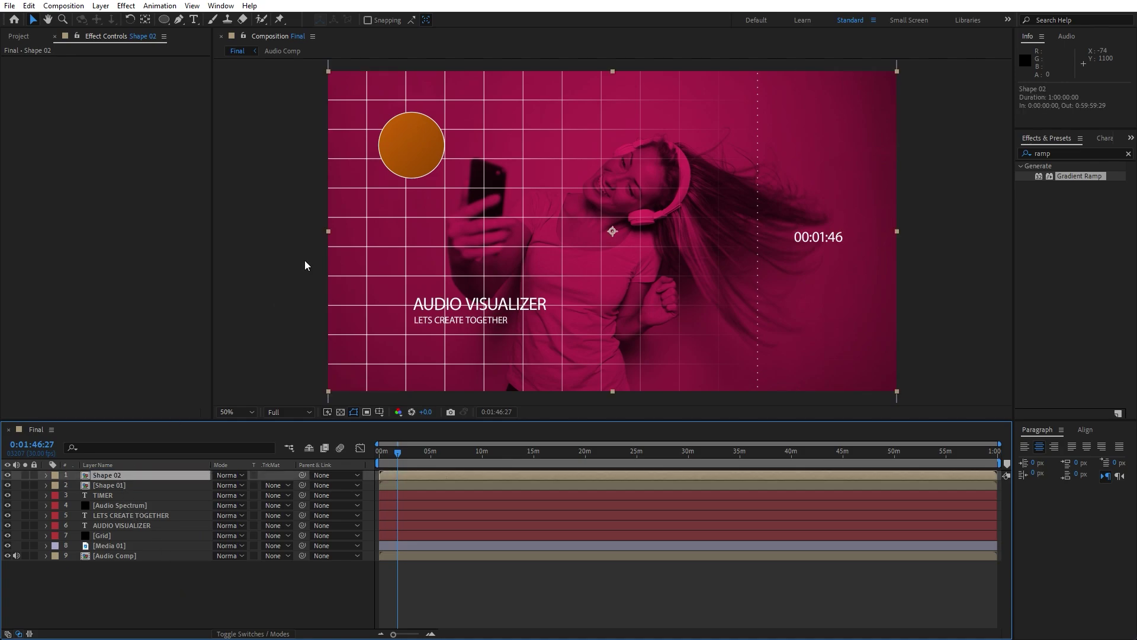
pyautogui.moveTo(413, 167); pyautogui.dragTo(811, 360)
pyautogui.press('s')
pyautogui.moveTo(233, 485); pyautogui.dragTo(212, 485)
pyautogui.moveTo(870, 353); pyautogui.dragTo(784, 329)
pyautogui.click(230, 485)
pyautogui.write('3')
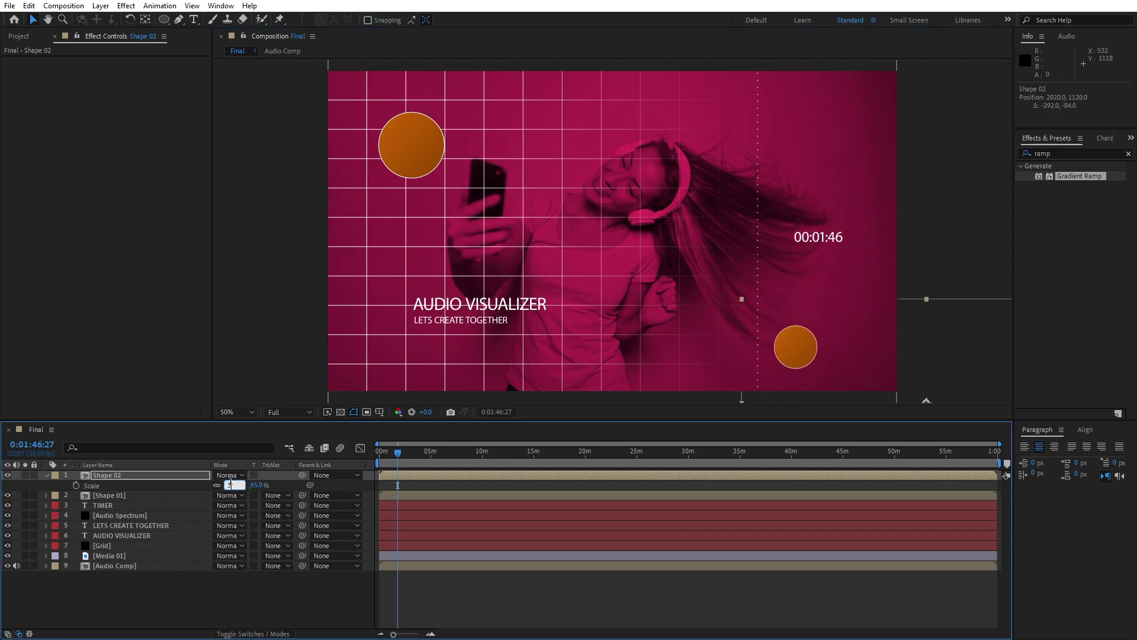
pyautogui.write('0')
pyautogui.press('Return')
pyautogui.moveTo(873, 379); pyautogui.dragTo(832, 373)
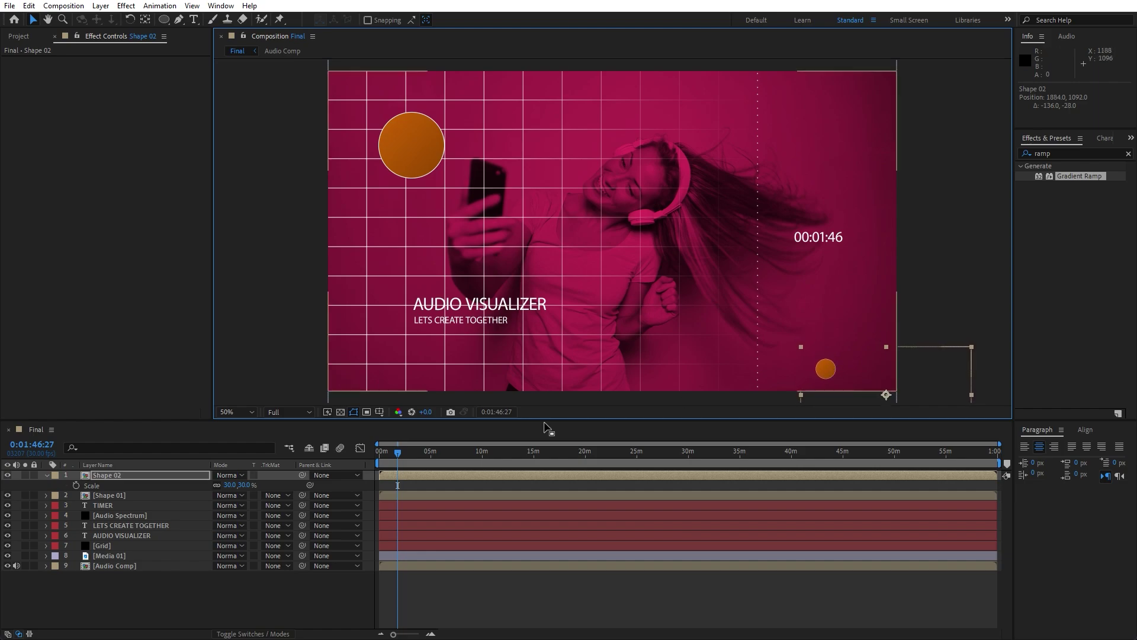
# Step: Duplicate Shape 02, scale the copy to 20%, and place its circle above the timer near the frame's upper-right corner
pyautogui.click(375, 476)
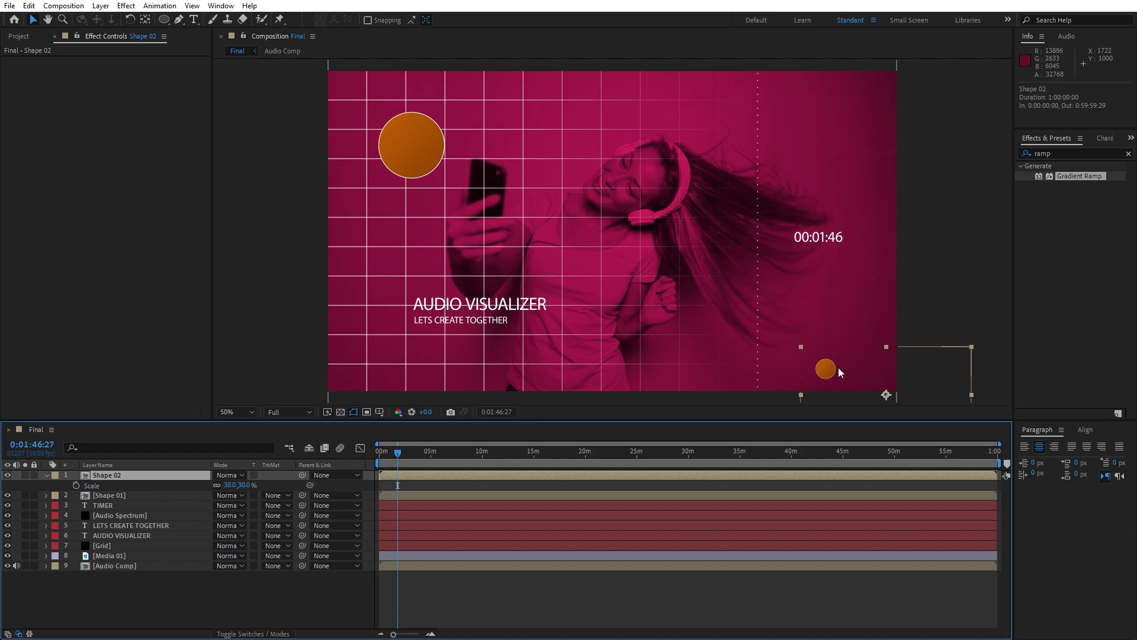
pyautogui.hotkey('ctrl', 'd')
pyautogui.moveTo(830, 371); pyautogui.dragTo(819, 107)
pyautogui.press('s')
pyautogui.moveTo(228, 487); pyautogui.dragTo(222, 487)
pyautogui.moveTo(835, 113); pyautogui.dragTo(817, 112)
# Step: Apply Gradient Ramp to the Shape 03 layer and set its Start Color to golden yellow B7810B
pyautogui.click(116, 476)
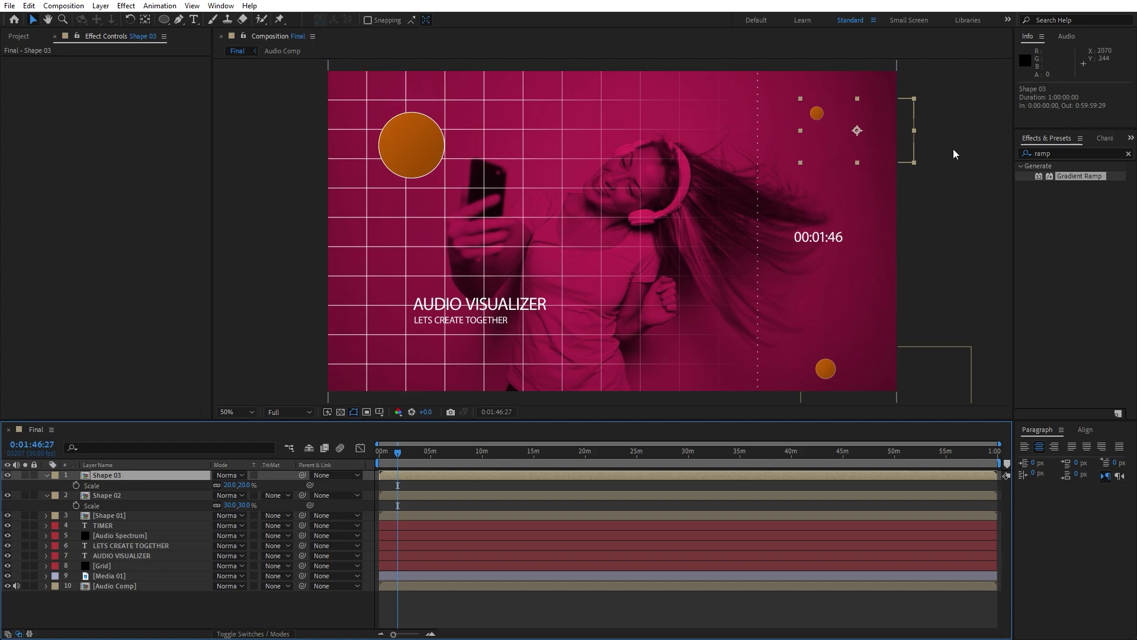
pyautogui.doubleClick(1075, 177)
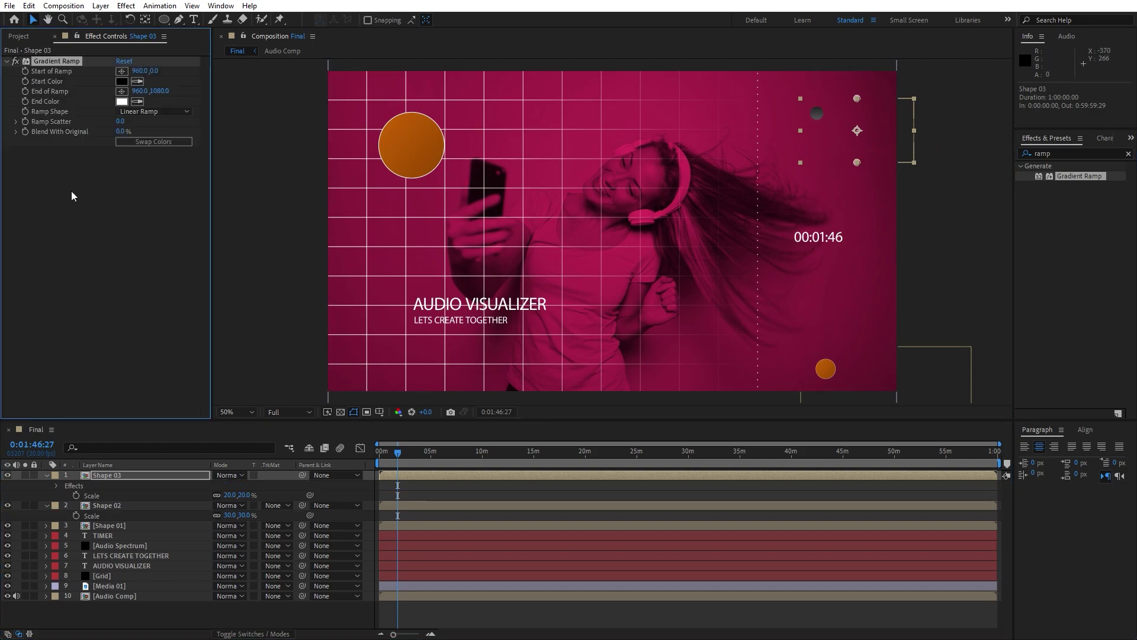
pyautogui.click(121, 81)
pyautogui.moveTo(858, 564); pyautogui.dragTo(856, 567)
pyautogui.moveTo(817, 521); pyautogui.dragTo(832, 476)
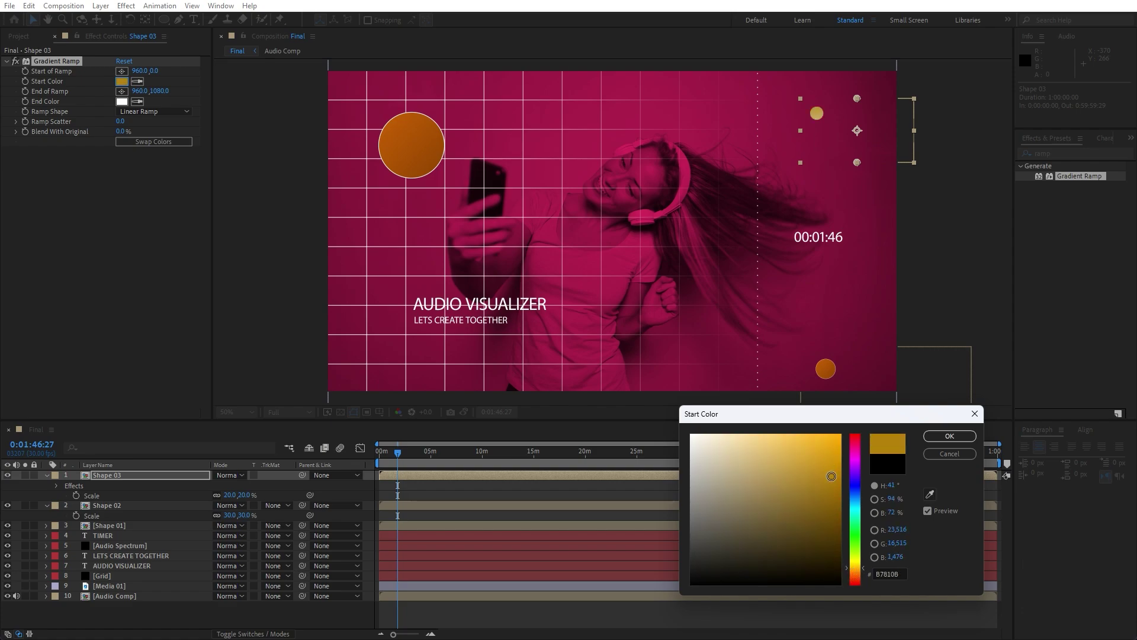
pyautogui.click(949, 436)
# Step: Play back the composition to check the circles with the spectrum, and collapse the expanded shape layer properties
pyautogui.press('space')
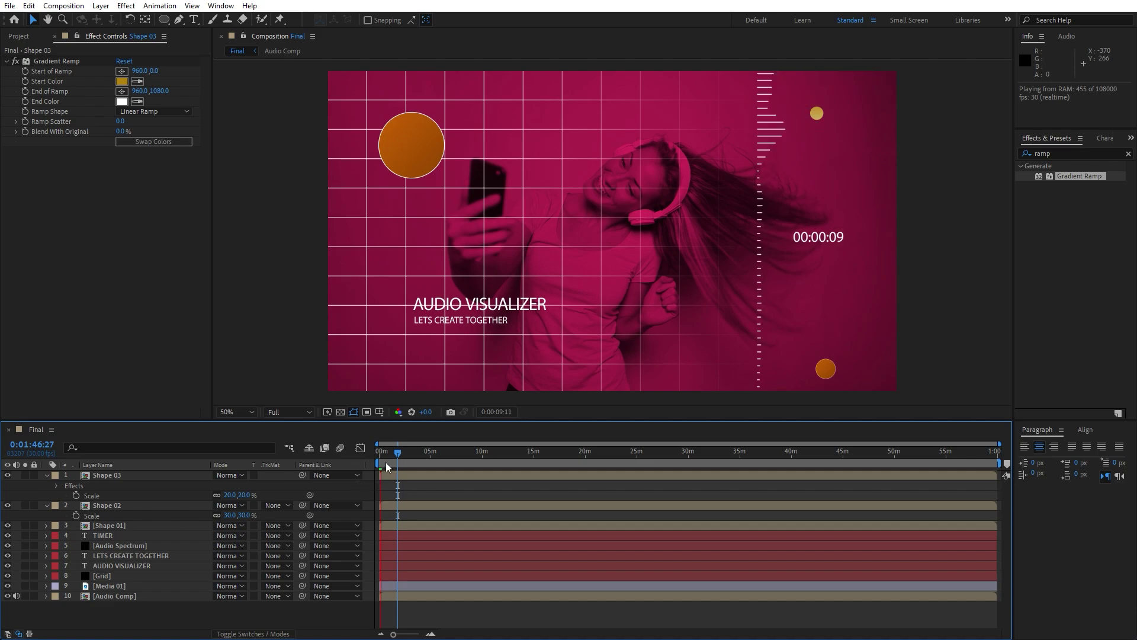
pyautogui.moveTo(392, 458); pyautogui.dragTo(384, 460)
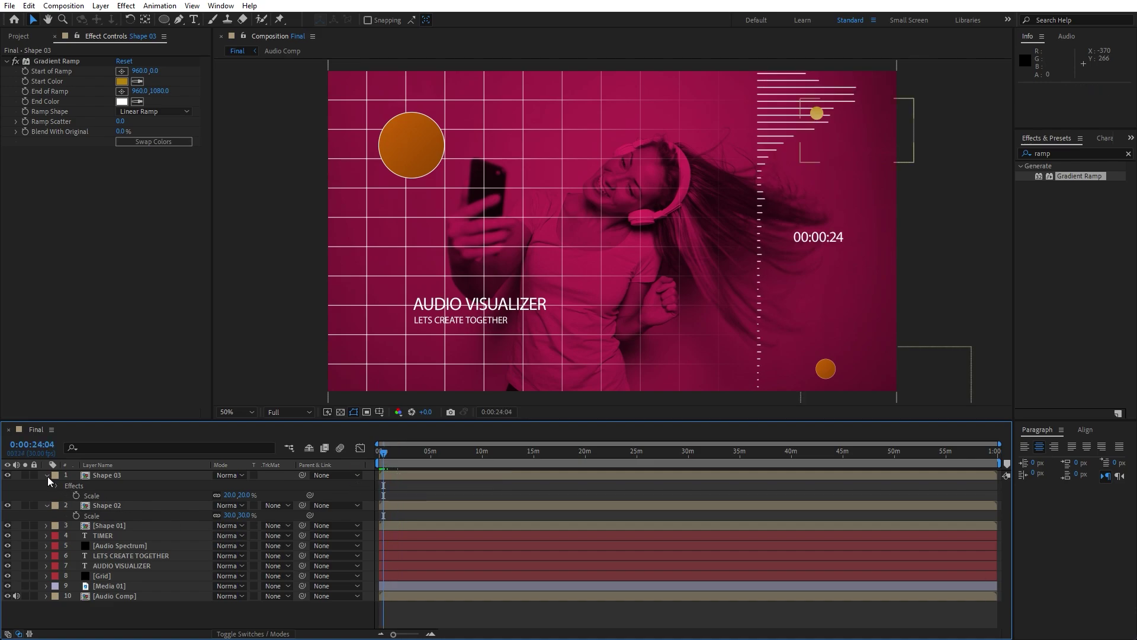
pyautogui.click(47, 475)
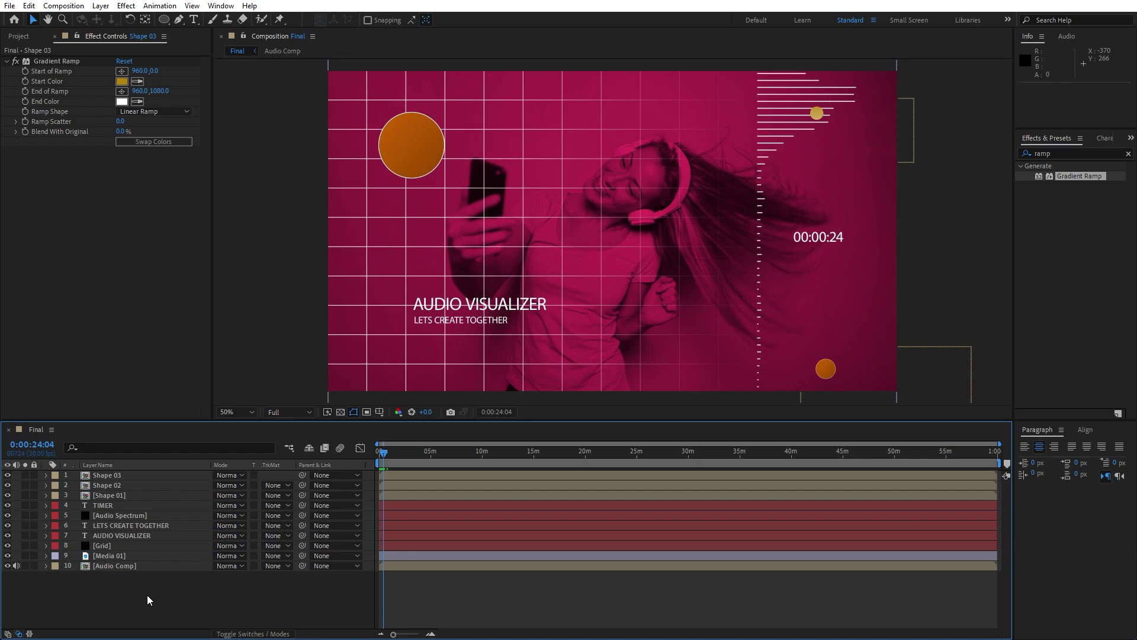
# Step: Create a 1920 × 1080 black solid layer named Star Burst Particles
pyautogui.rightClick(168, 594)
pyautogui.moveTo(239, 447)
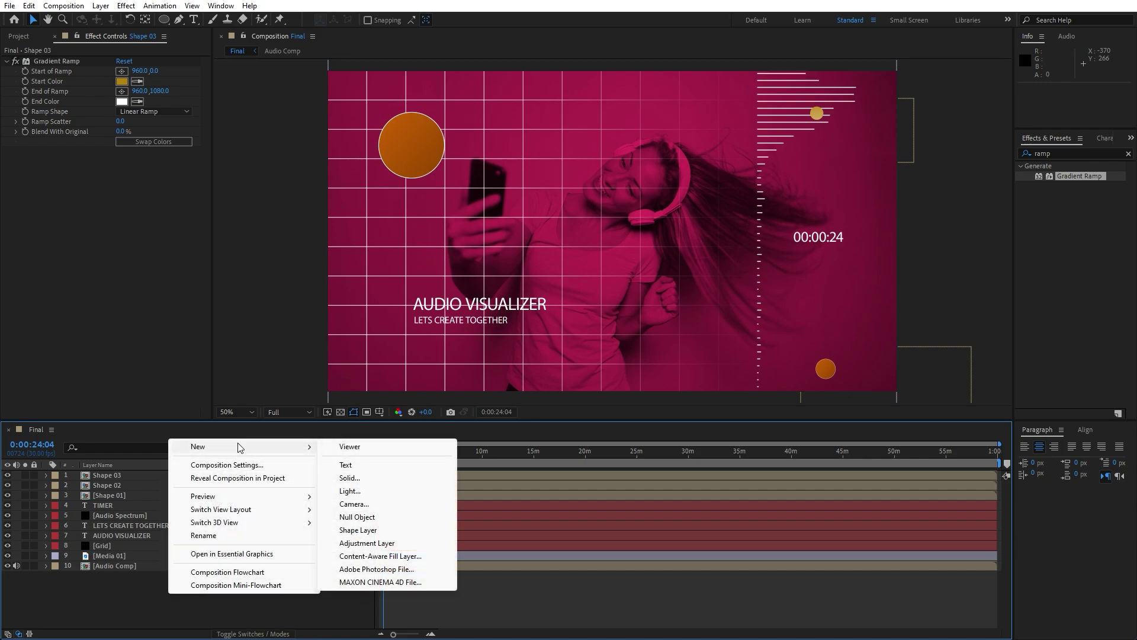
pyautogui.click(359, 478)
pyautogui.write('Star Burst')
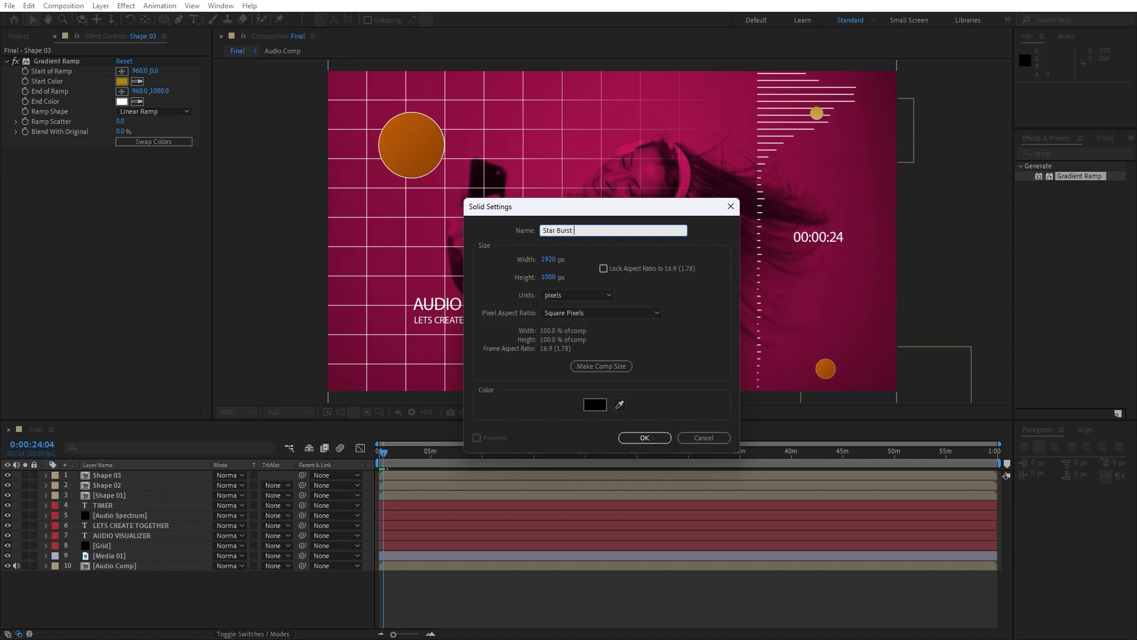
pyautogui.write(' Particles')
pyautogui.press('Return')
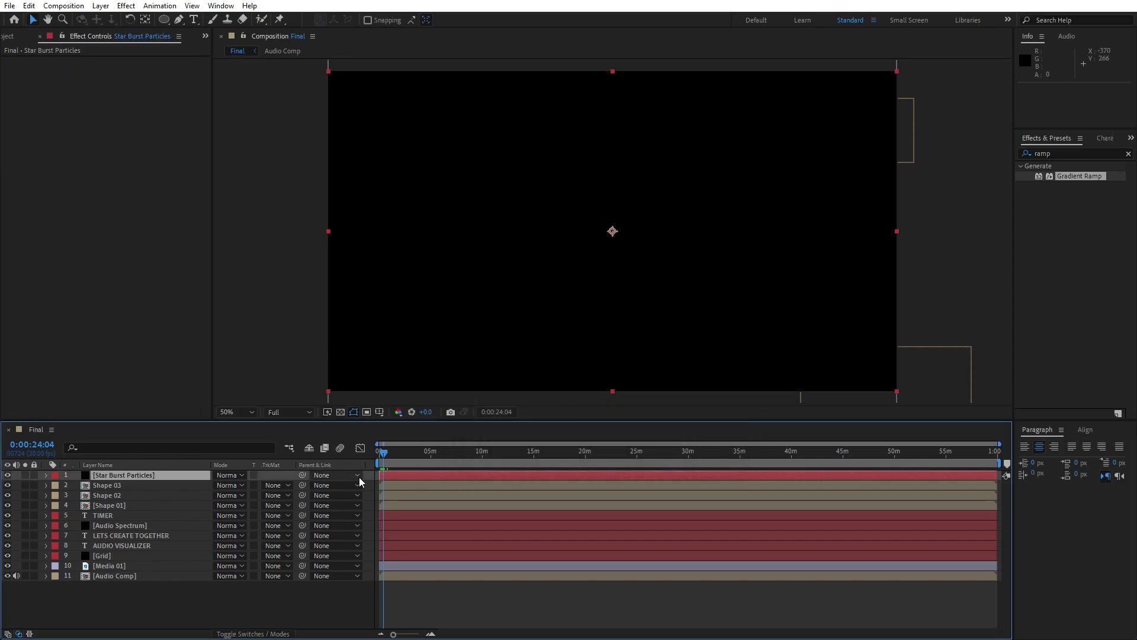
# Step: Apply the CC Star Burst effect to the Star Burst Particles layer
pyautogui.doubleClick(1061, 154)
pyautogui.write('star b')
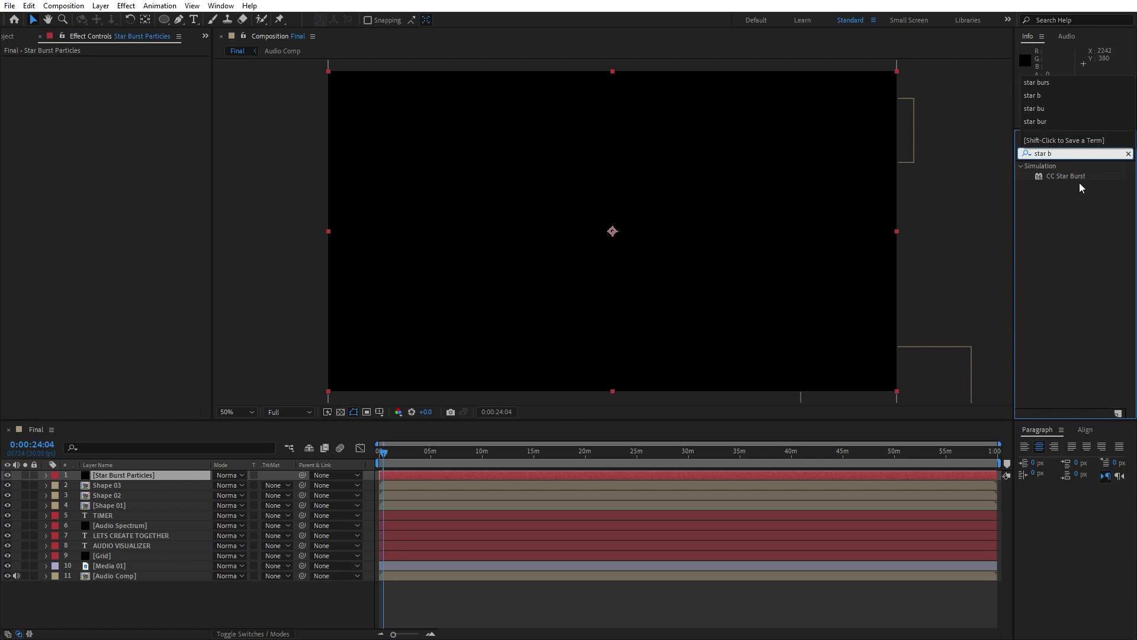
pyautogui.moveTo(1069, 177); pyautogui.dragTo(149, 481)
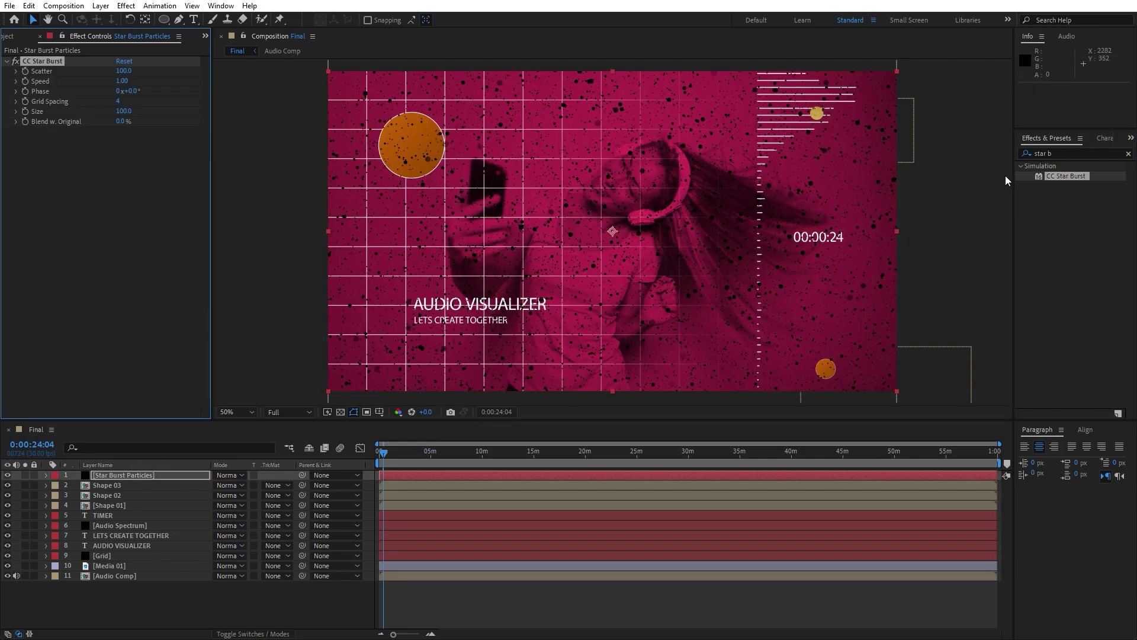
# Step: Apply a Fill effect to the Star Burst Particles layer and set its color to white FFFFFF
pyautogui.doubleClick(1066, 153)
pyautogui.write('fill')
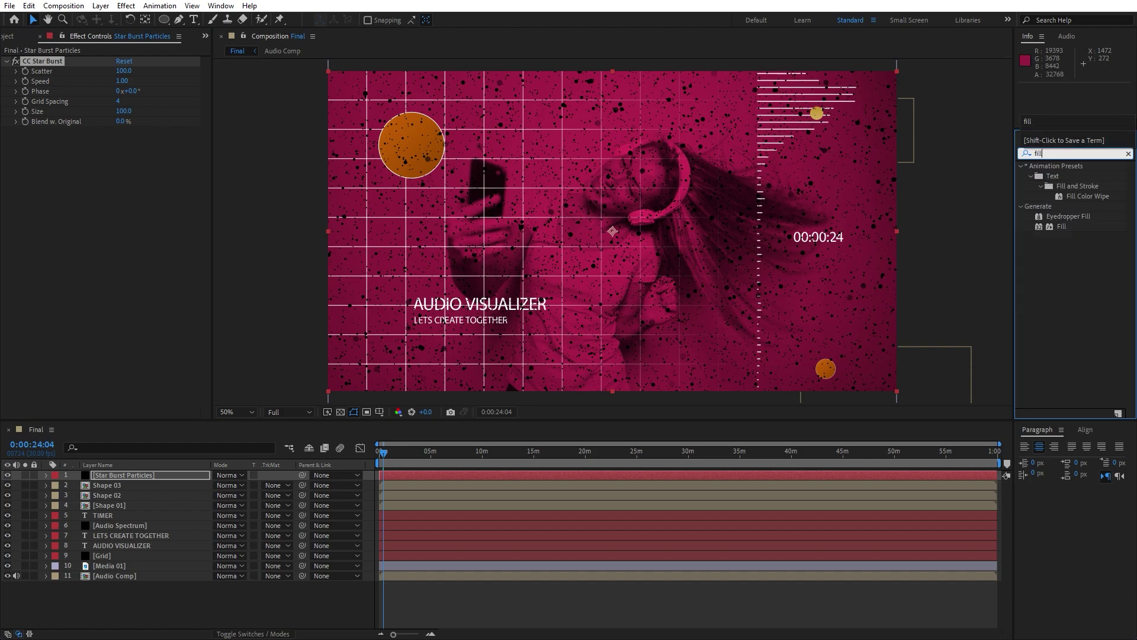
pyautogui.moveTo(1057, 226); pyautogui.dragTo(143, 474)
pyautogui.click(122, 162)
pyautogui.click(689, 440)
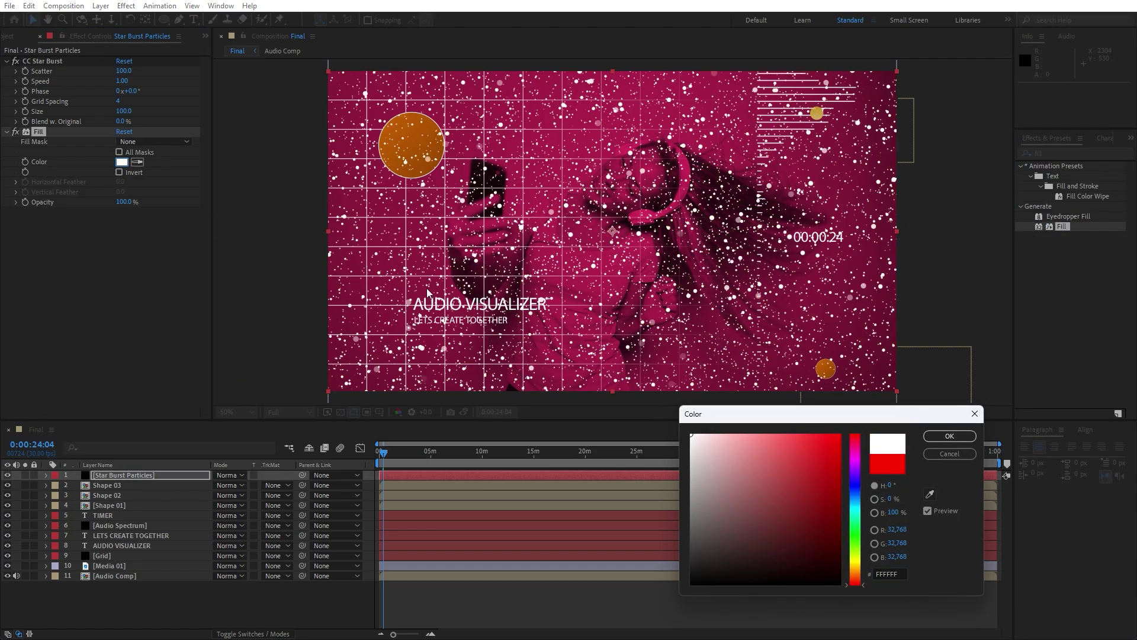
pyautogui.click(947, 436)
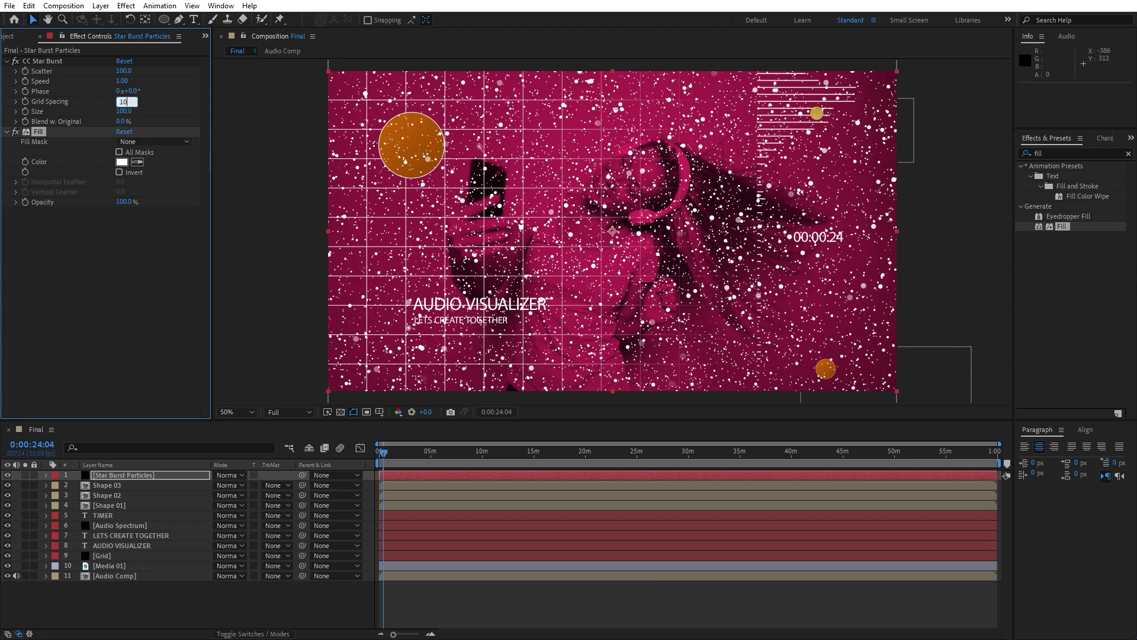
# Step: Set the CC Star Burst Grid Spacing to 10 and Size to 20
pyautogui.click(124, 112)
pyautogui.write('20')
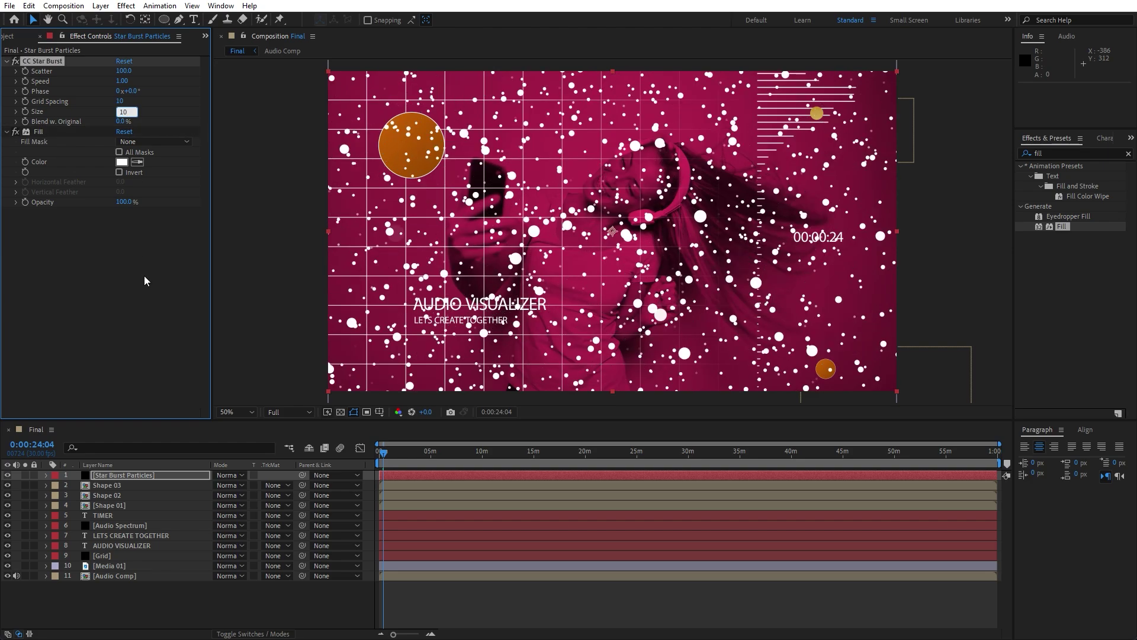
pyautogui.click(144, 275)
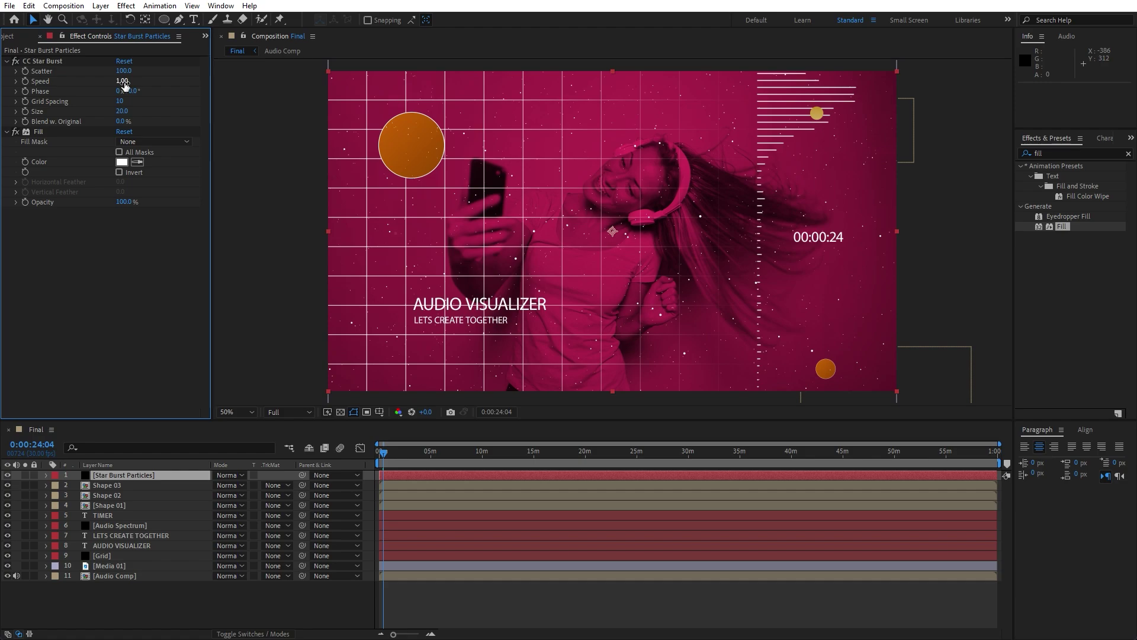
# Step: Reduce the CC Star Burst Speed to 0.10 and check the particles at a different time
pyautogui.moveTo(124, 85); pyautogui.dragTo(102, 87)
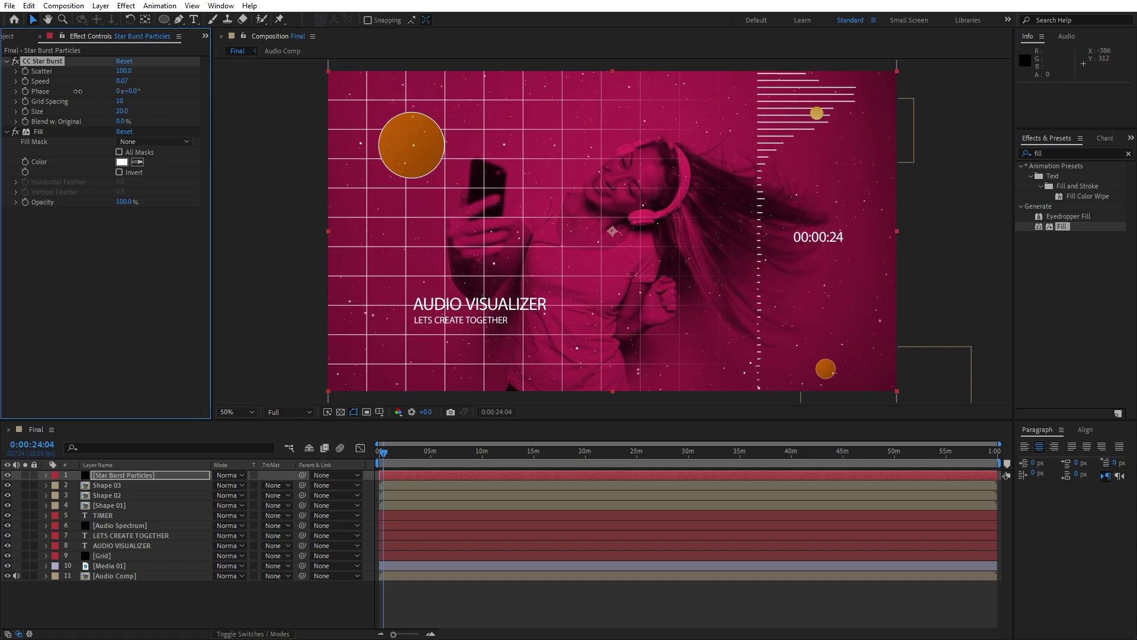
pyautogui.click(266, 608)
pyautogui.moveTo(384, 452); pyautogui.dragTo(386, 455)
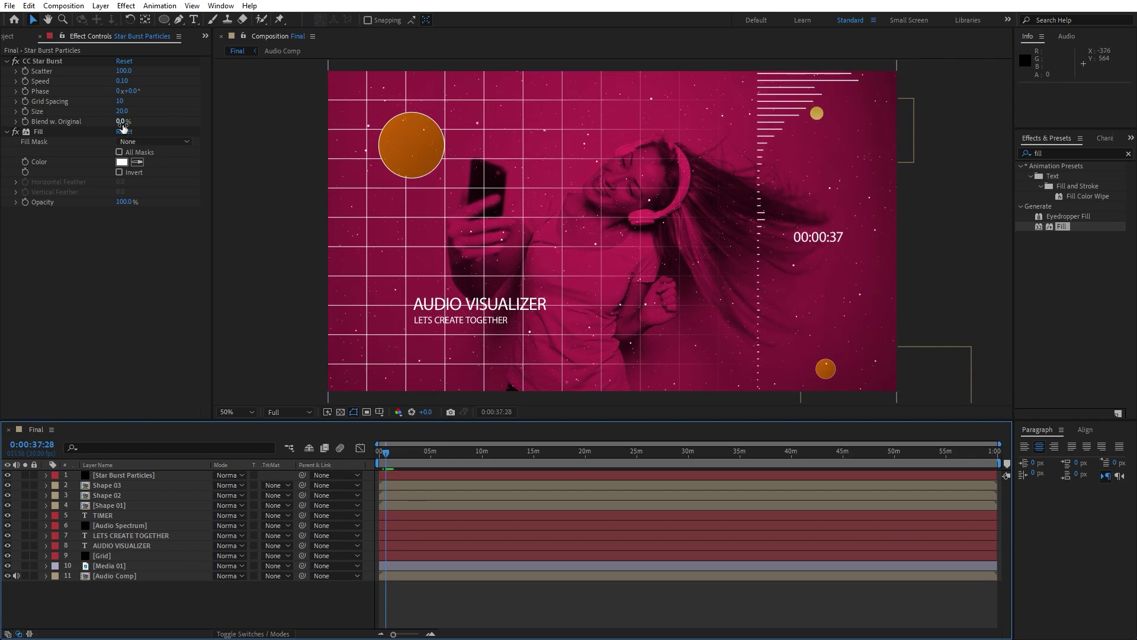
# Step: Set the CC Star Burst Grid Spacing to 15 and Scatter to 213
pyautogui.moveTo(120, 104); pyautogui.dragTo(135, 175)
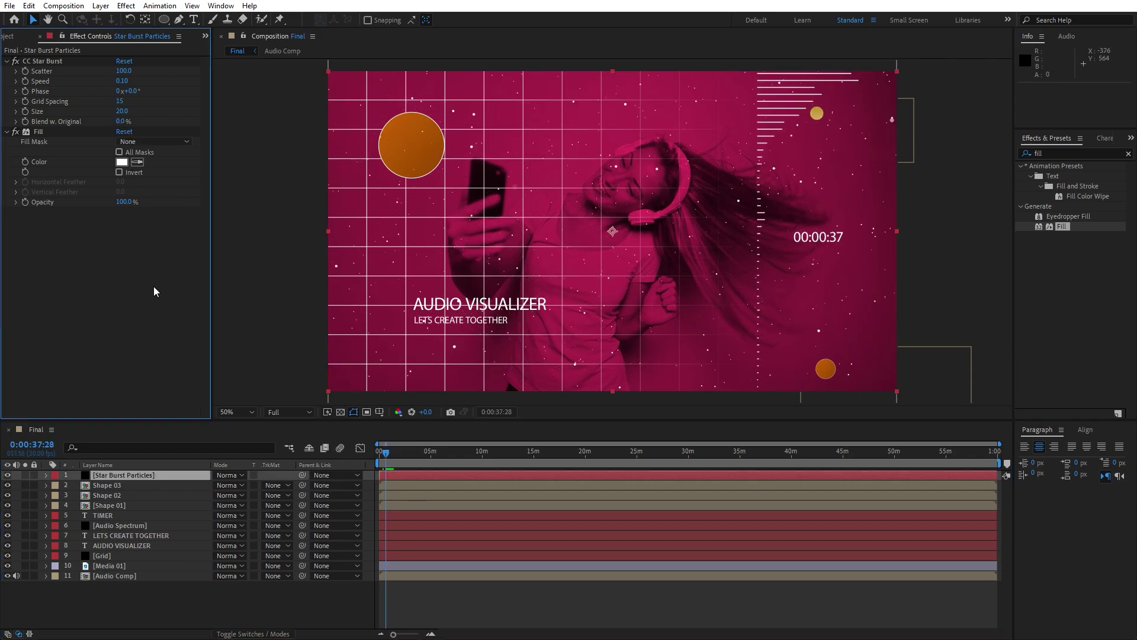
pyautogui.moveTo(125, 71); pyautogui.dragTo(131, 71)
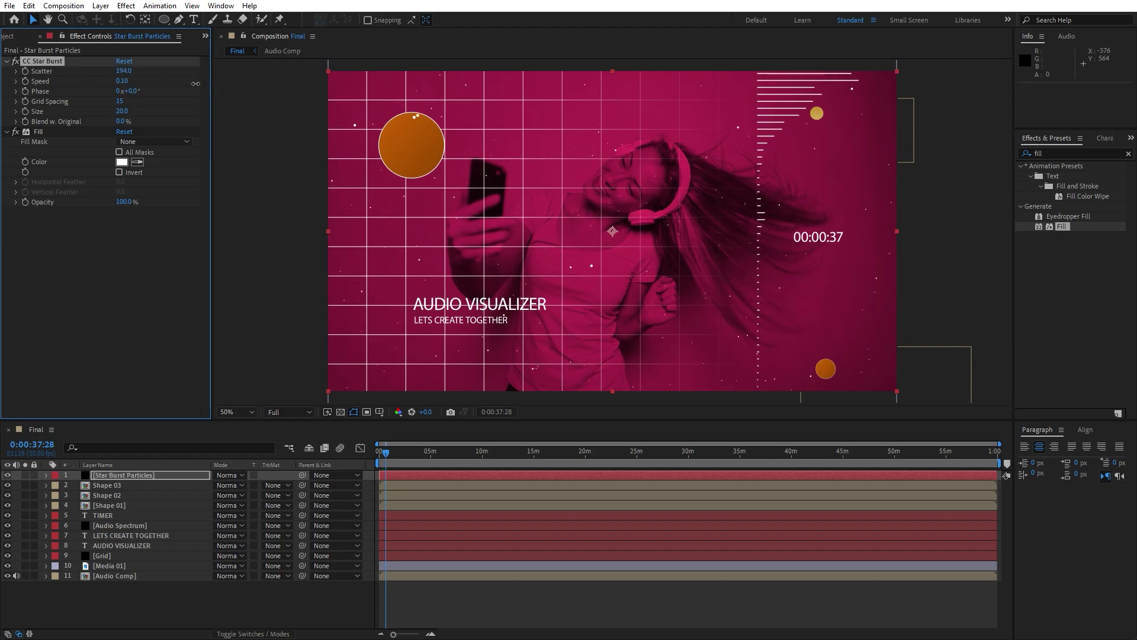
pyautogui.click(386, 457)
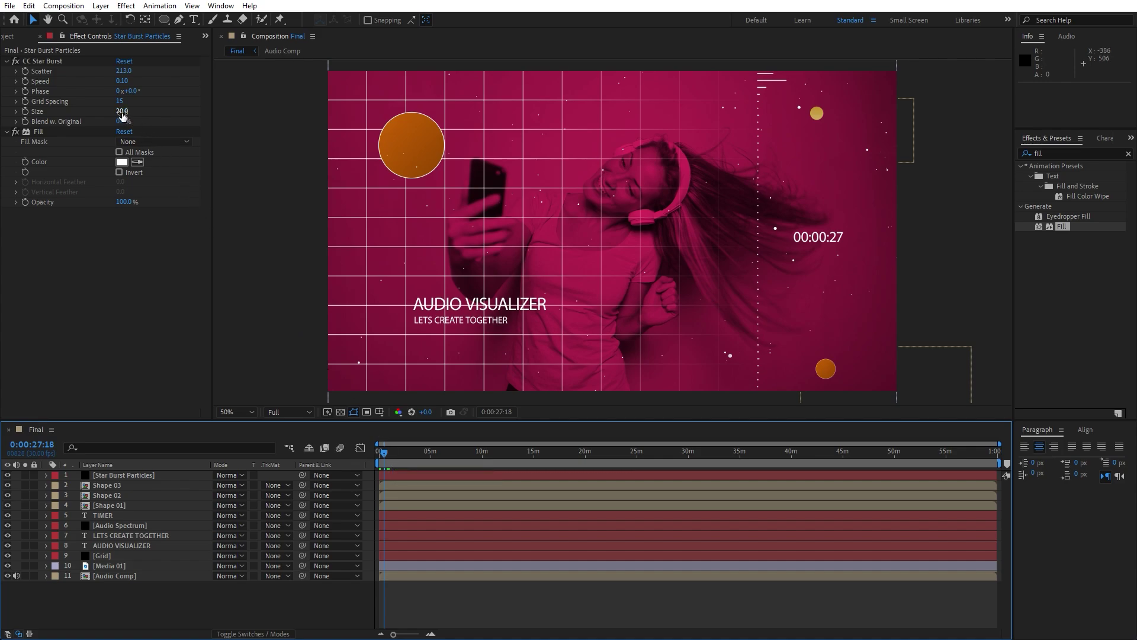
# Step: Try a CC Star Burst Size of 36 and play back the particles
pyautogui.moveTo(122, 115); pyautogui.dragTo(124, 112)
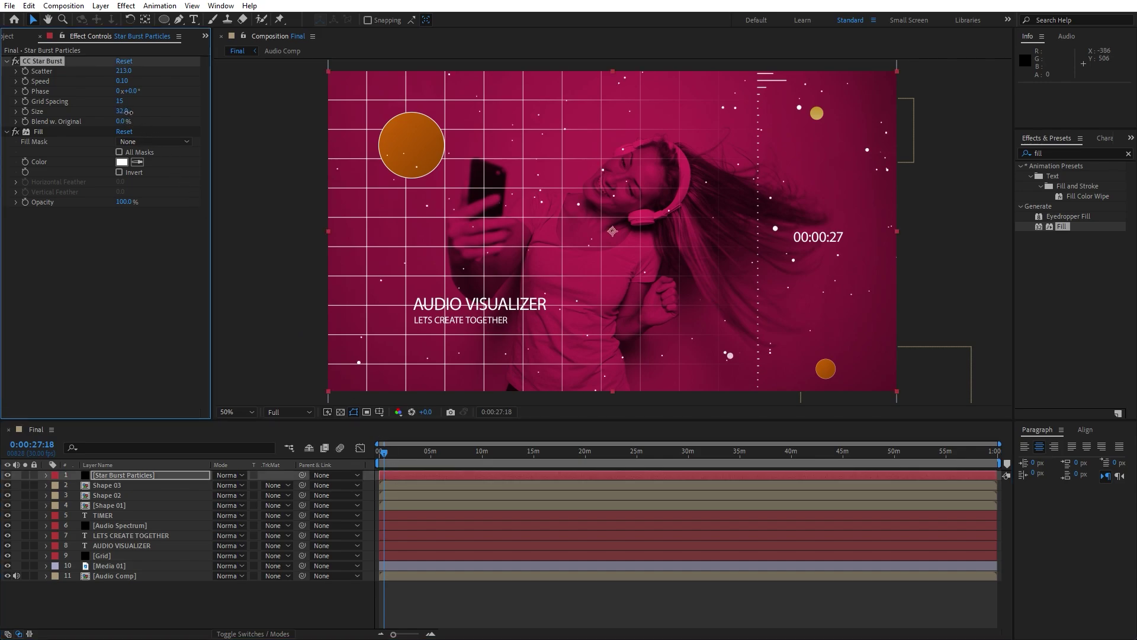
pyautogui.click(233, 603)
pyautogui.press('space')
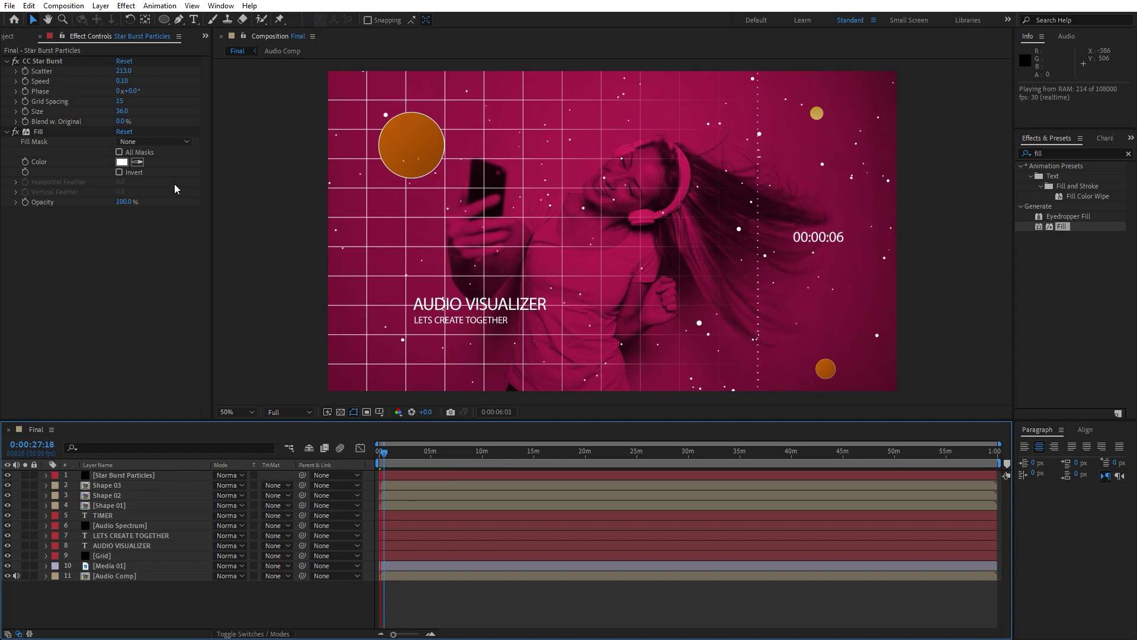
# Step: Set the particle Size in CC Star Burst back to 20
pyautogui.click(123, 111)
pyautogui.write('20')
pyautogui.press('Return')
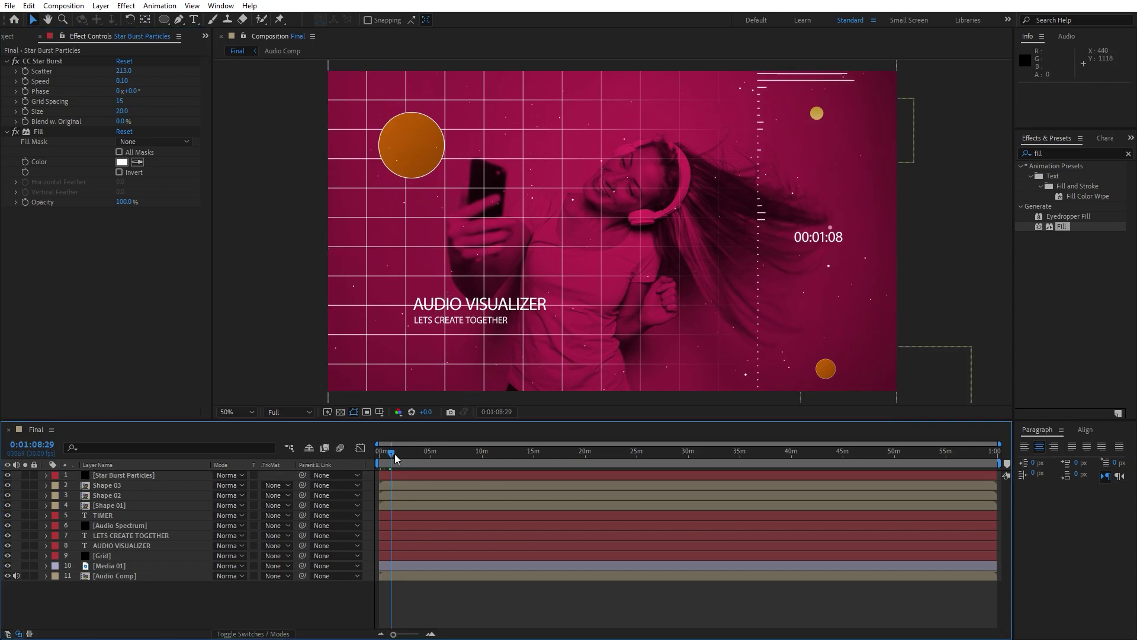
# Step: Change the Grid layer's blending mode to Overlay
pyautogui.click(112, 556)
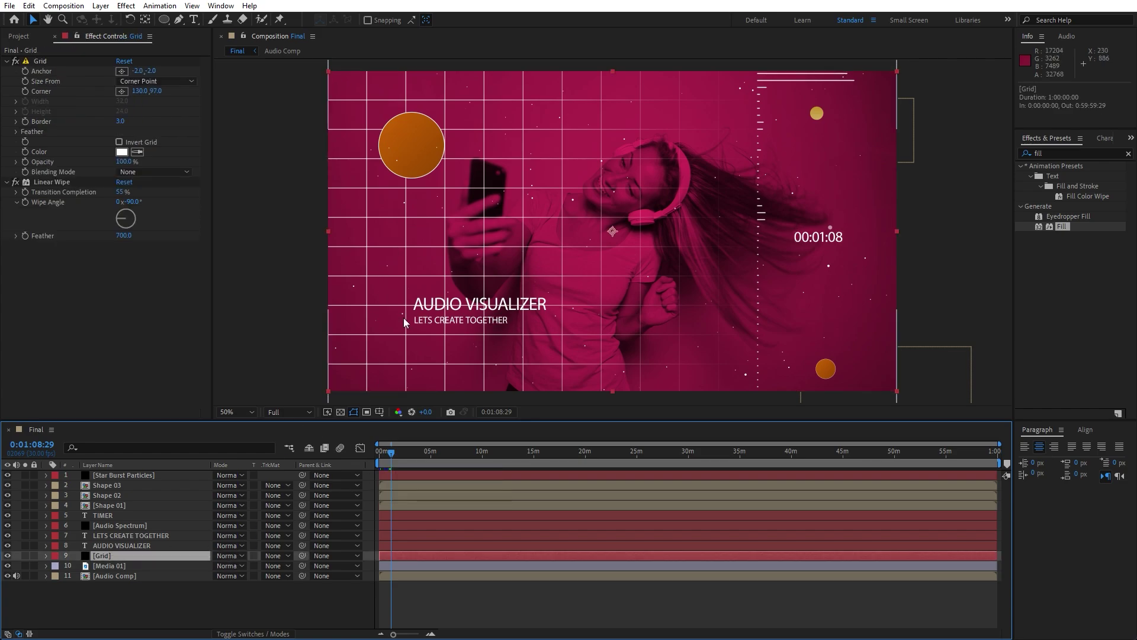
pyautogui.click(227, 555)
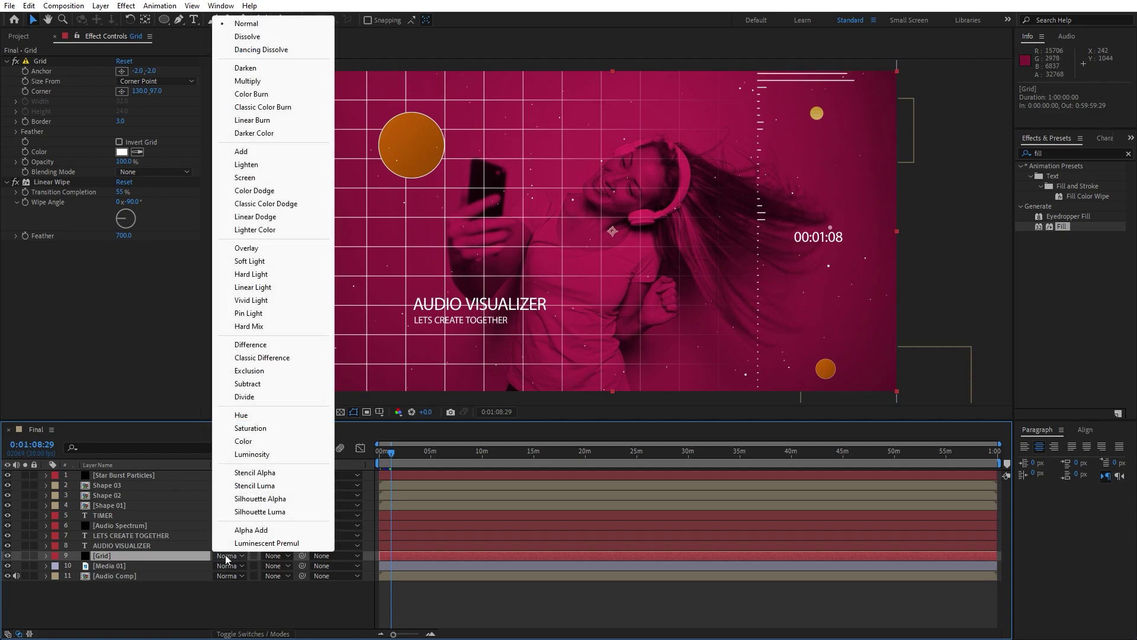
pyautogui.click(272, 248)
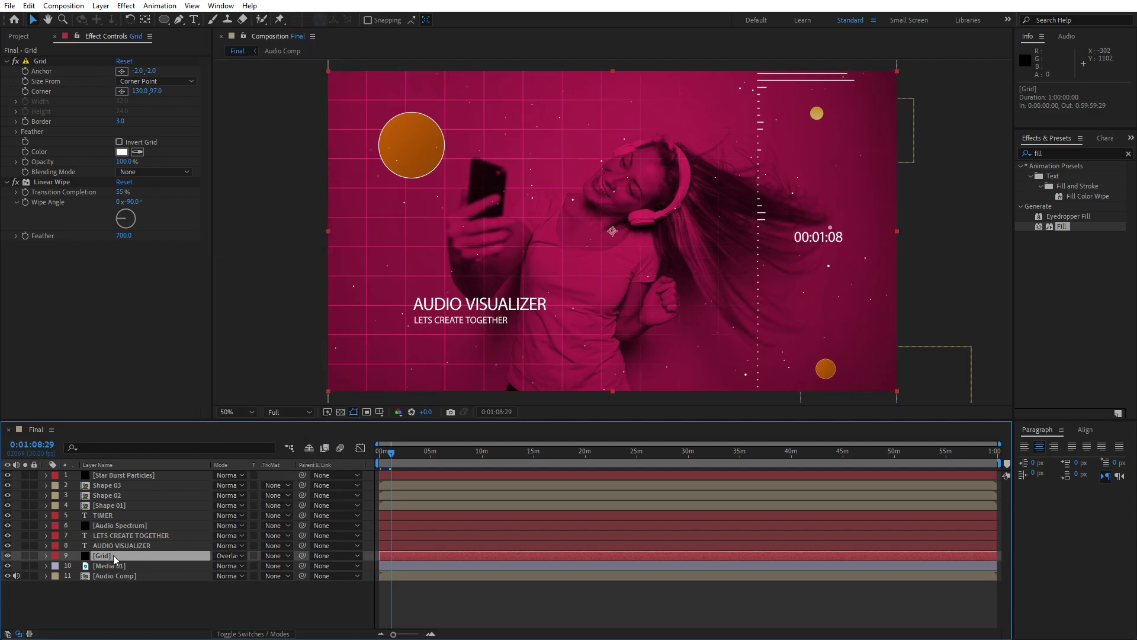
# Step: Duplicate the Grid layer twice to strengthen its lines, and delete the topmost copy
pyautogui.hotkey('ctrl', 'd')
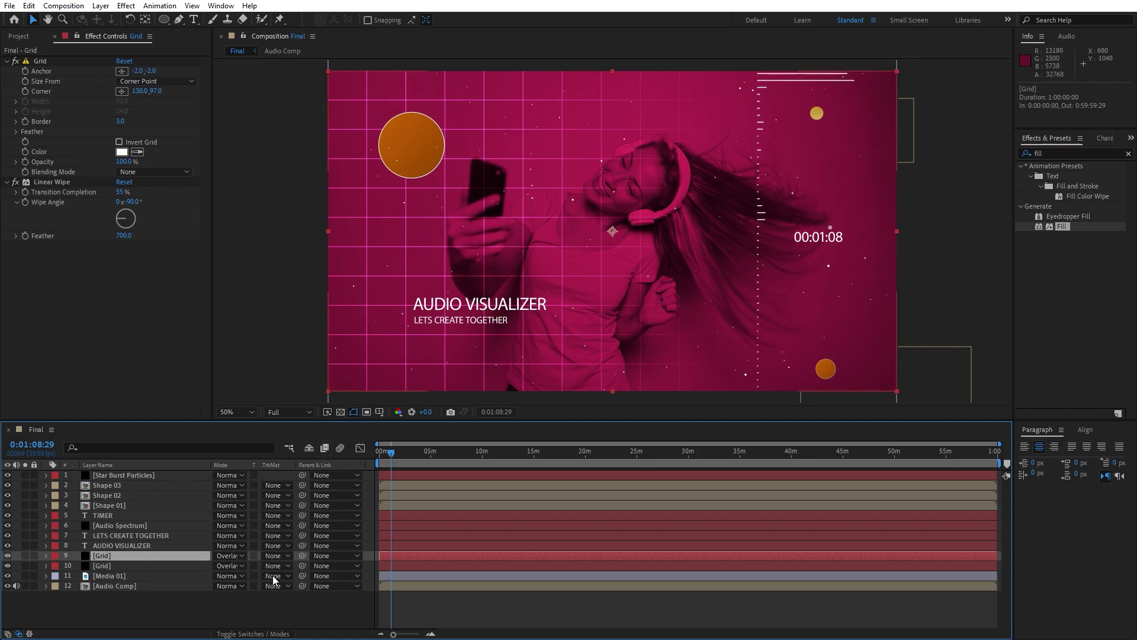
pyautogui.hotkey('ctrl', 'd')
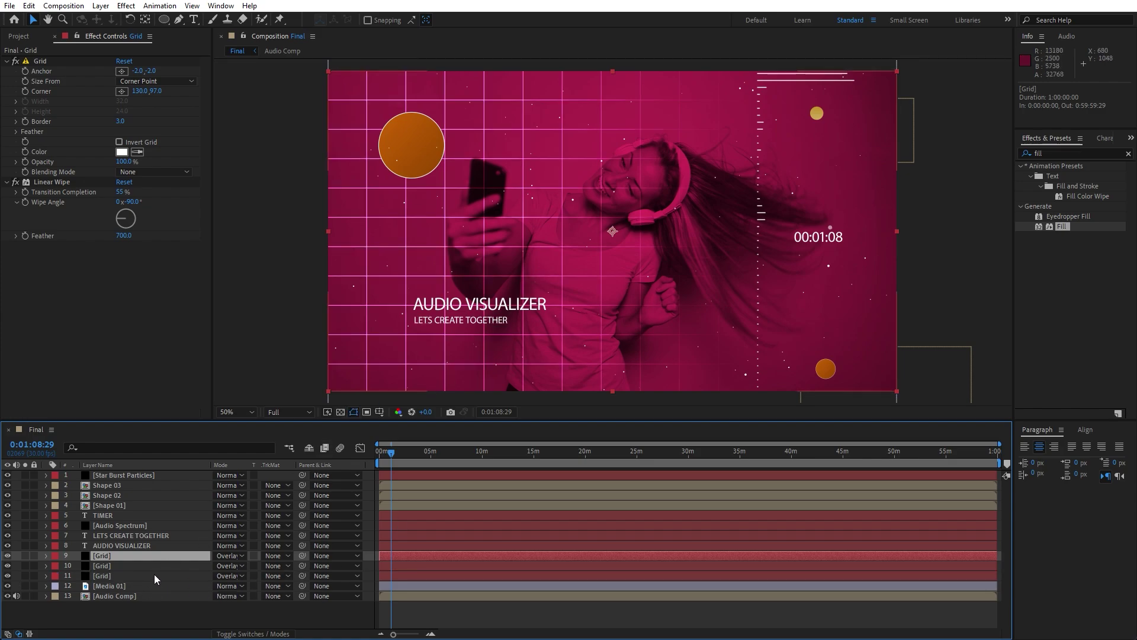
pyautogui.click(120, 564)
pyautogui.click(119, 557)
pyautogui.press('Delete')
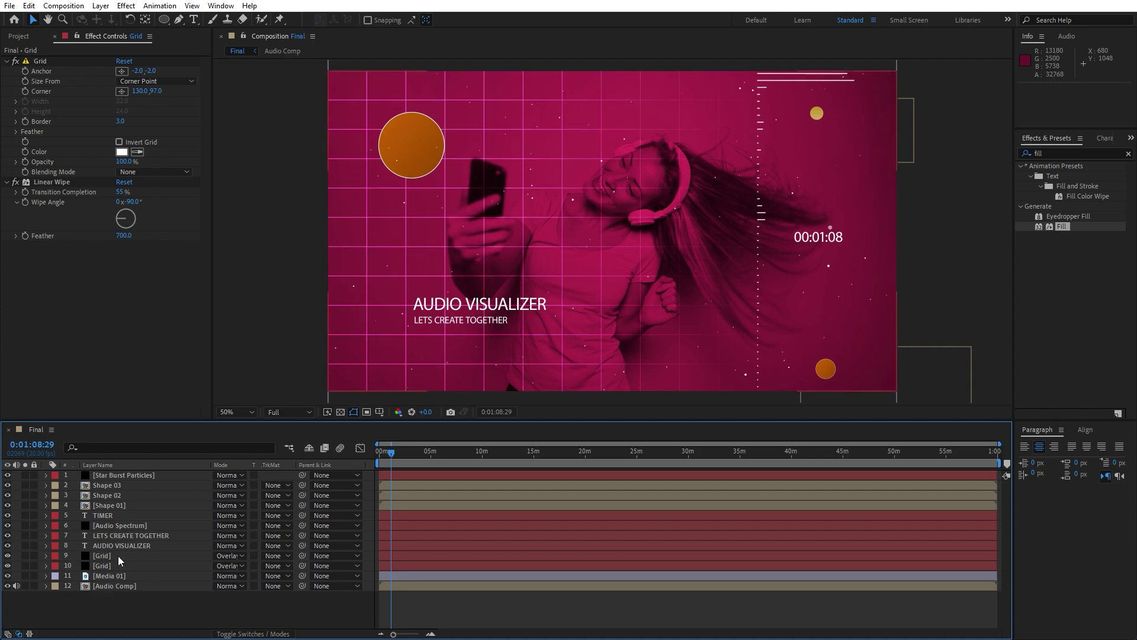